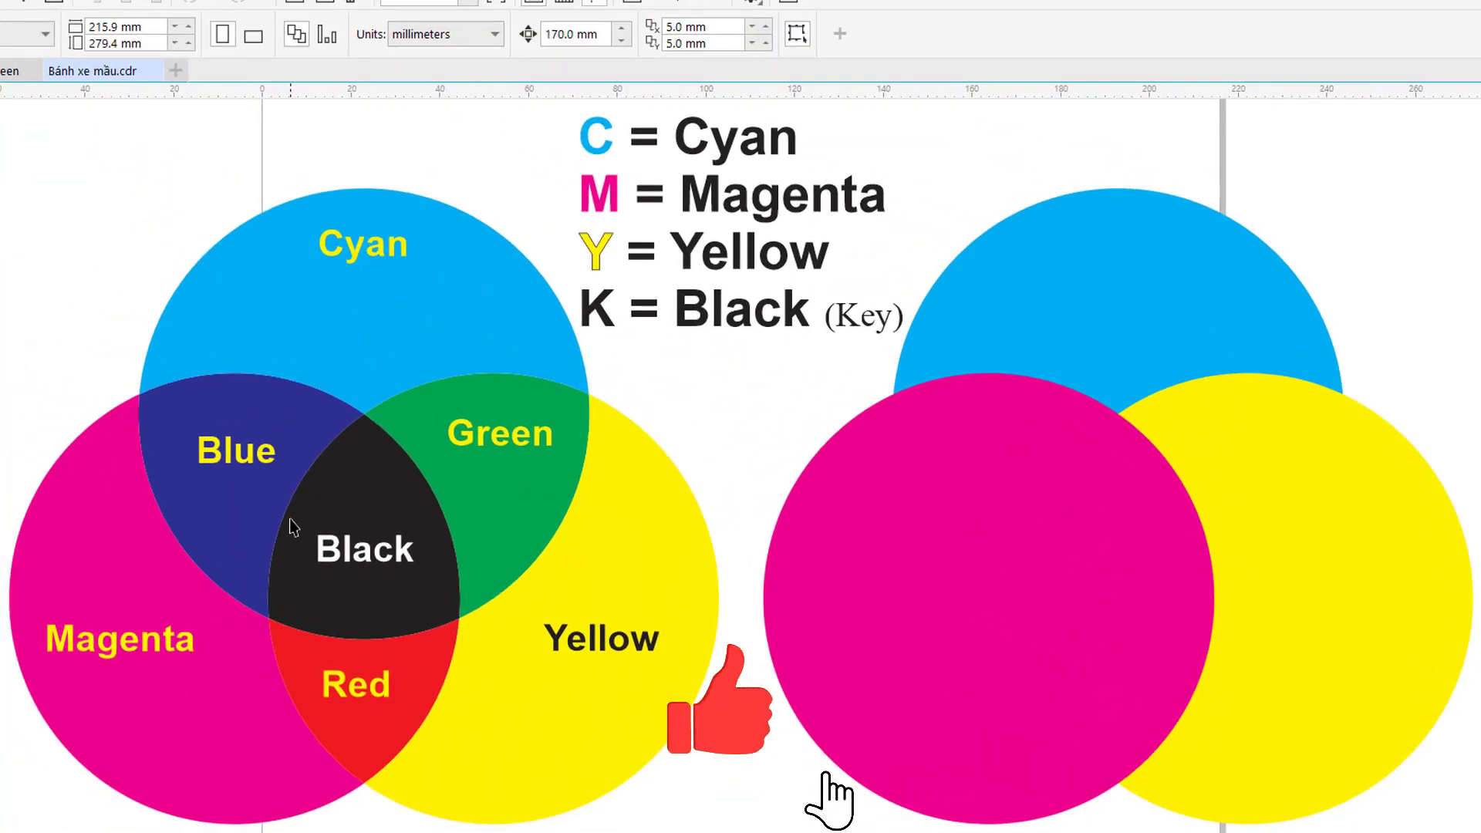
Step: Ungroup the right-hand cyan, magenta and yellow circles, then select the magenta circle
{"action": "left_click", "coordinate": [1011, 406]}
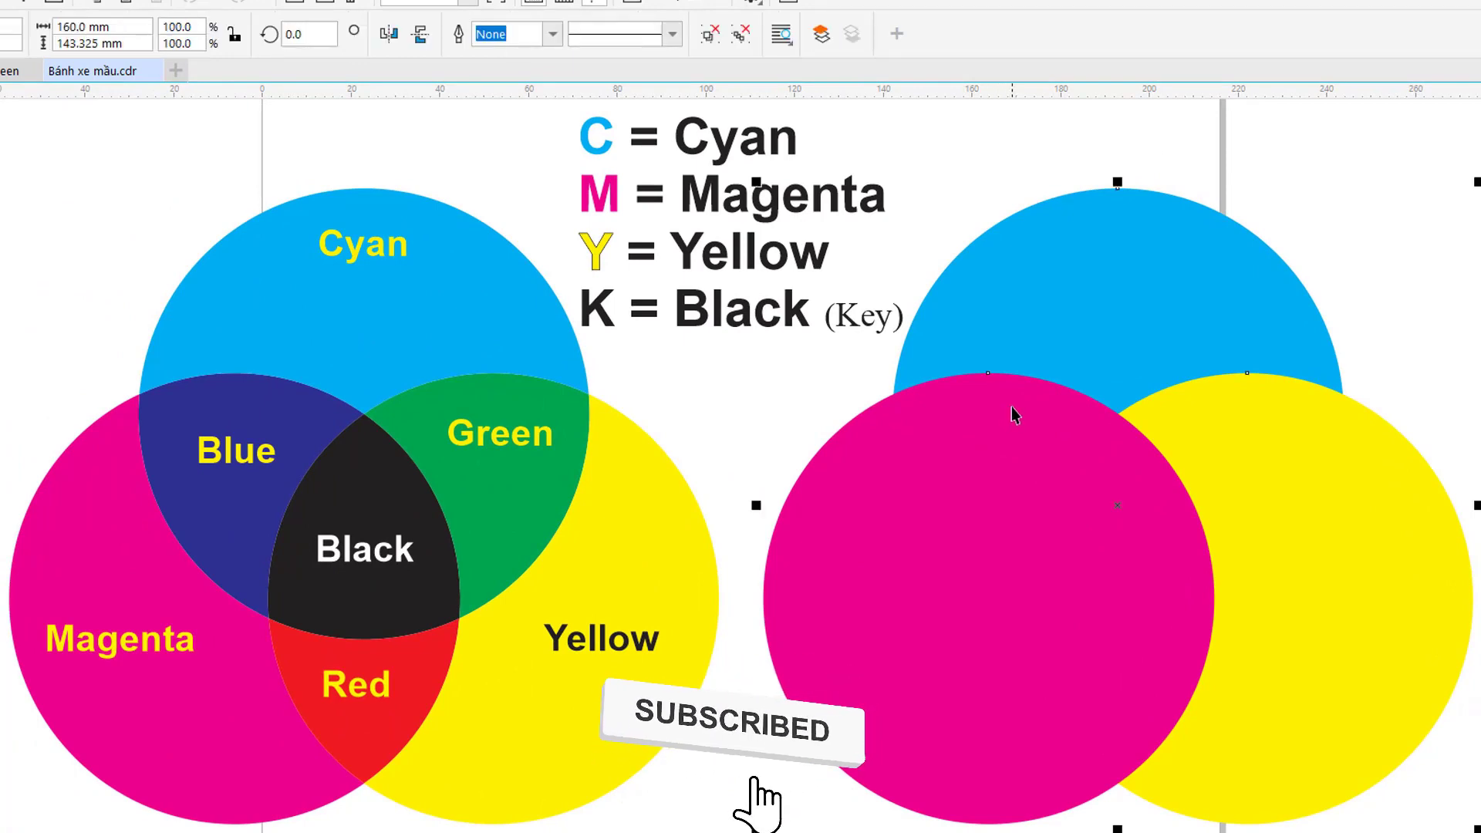
{"action": "left_click", "coordinate": [708, 34]}
{"action": "left_click", "coordinate": [1044, 160]}
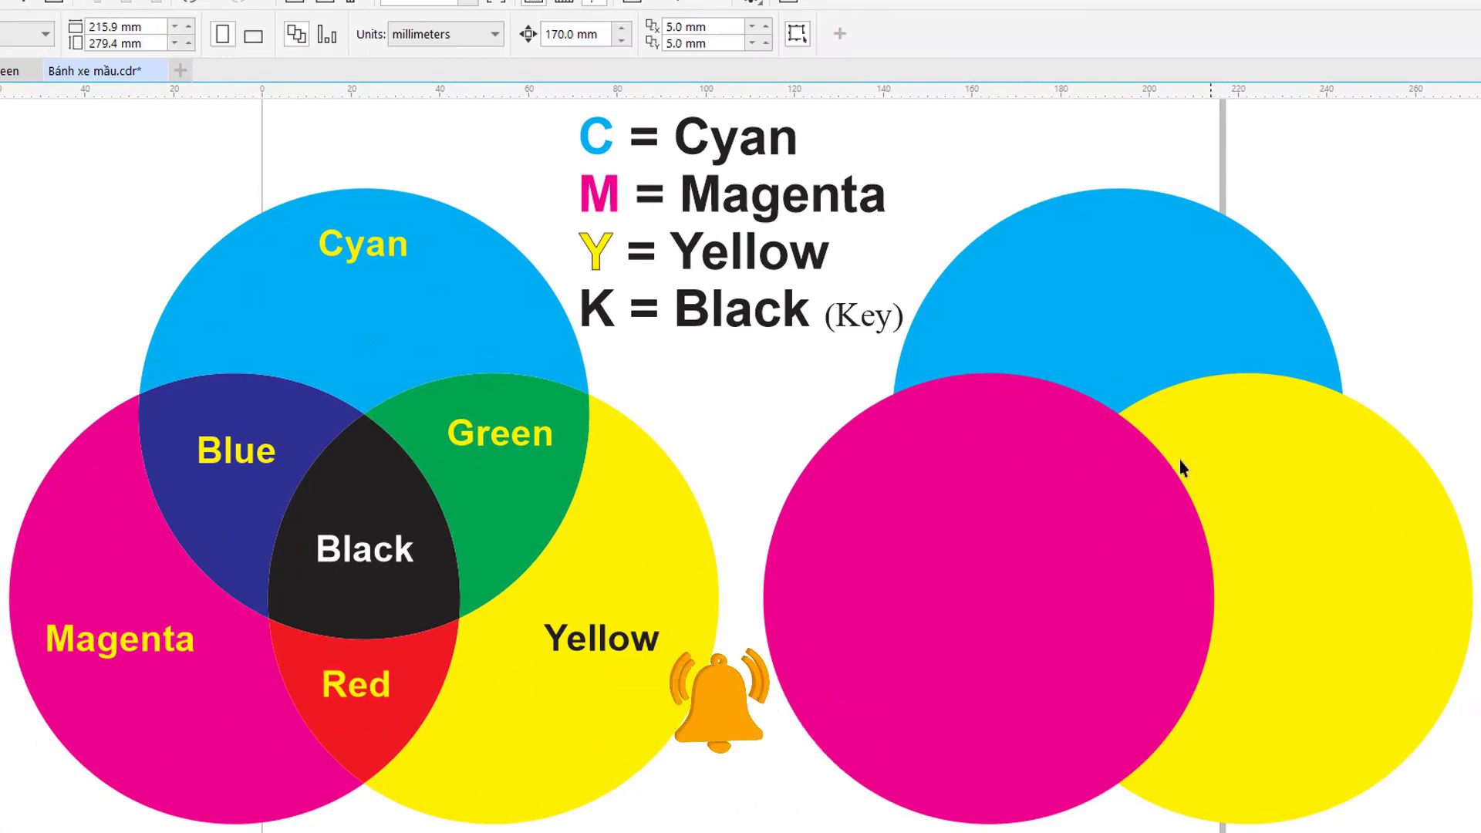
{"action": "left_click", "coordinate": [992, 394]}
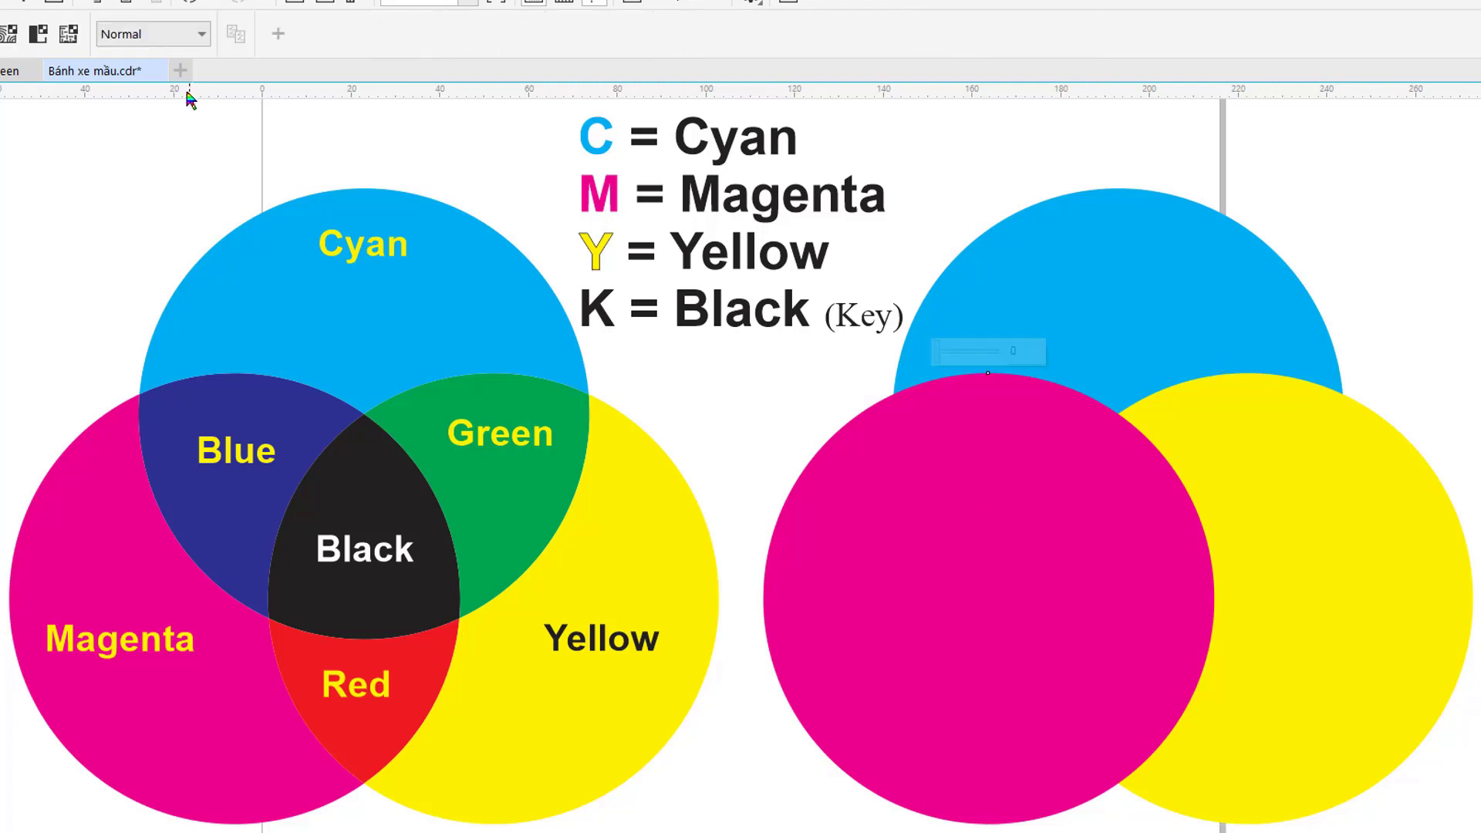
Step: Set the right magenta circle's transparency blend mode to Multiply
{"action": "left_click", "coordinate": [194, 35]}
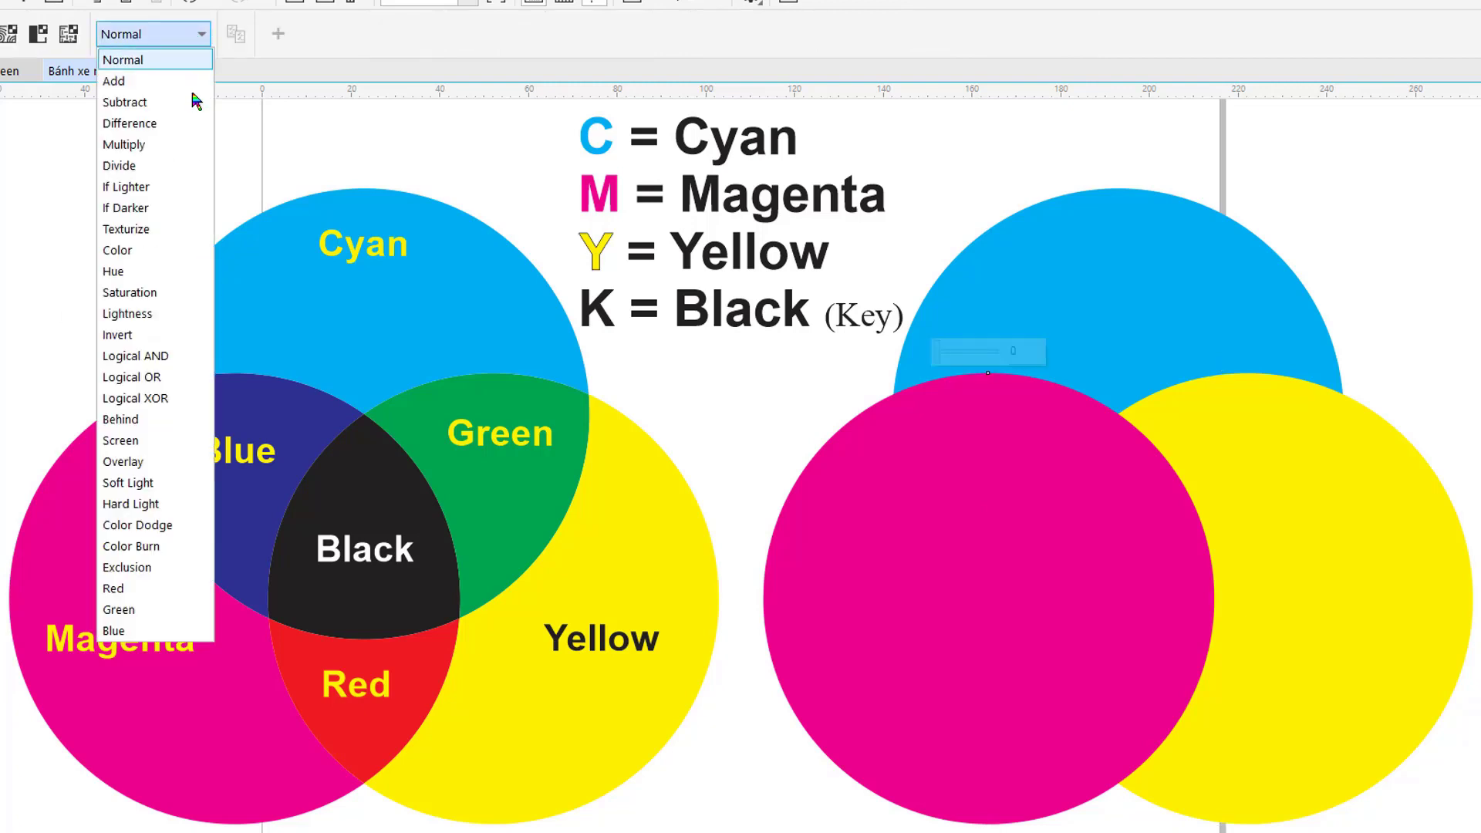
{"action": "left_click", "coordinate": [171, 145]}
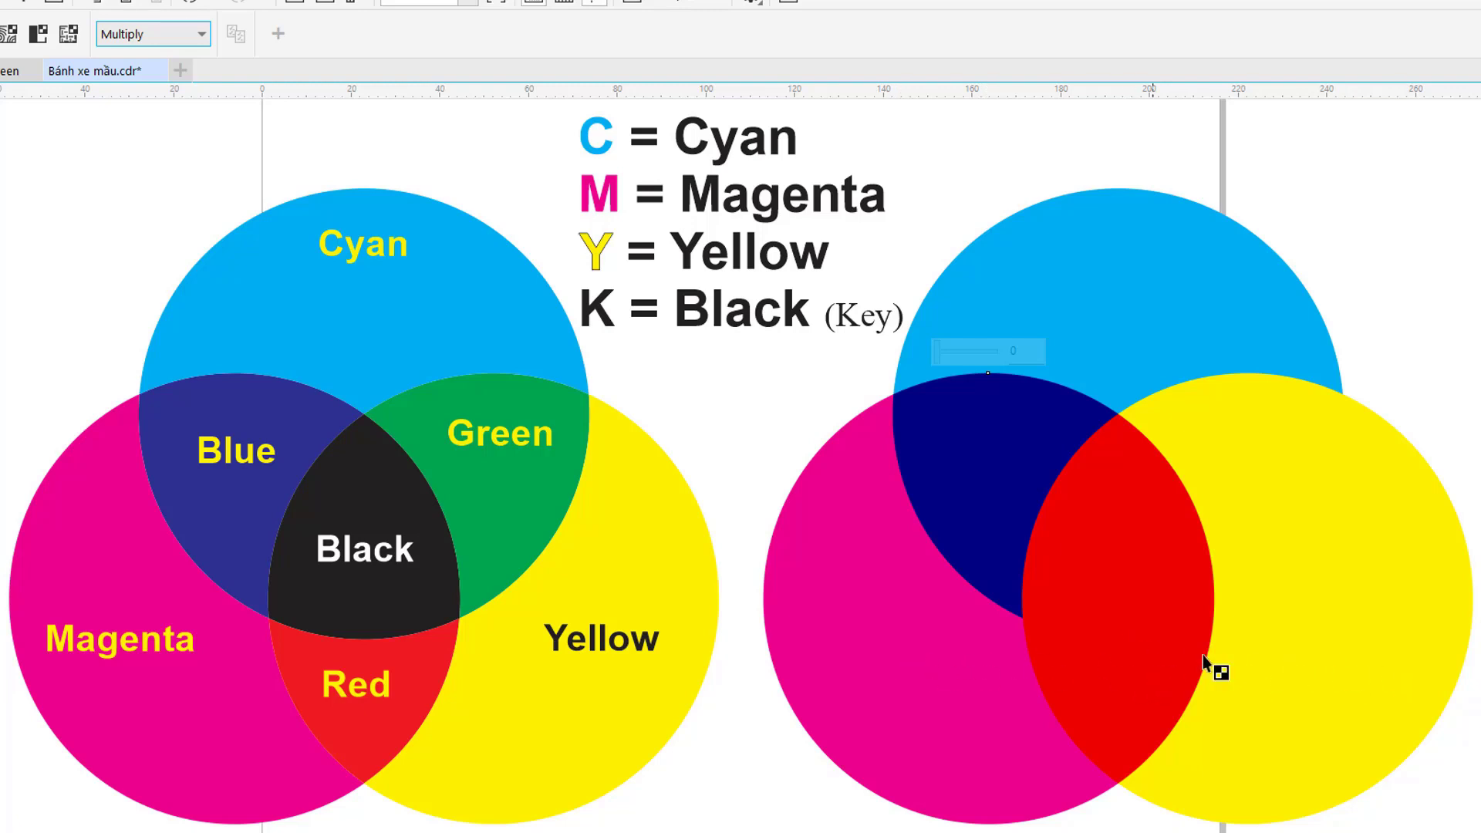
{"action": "left_click", "coordinate": [1266, 455]}
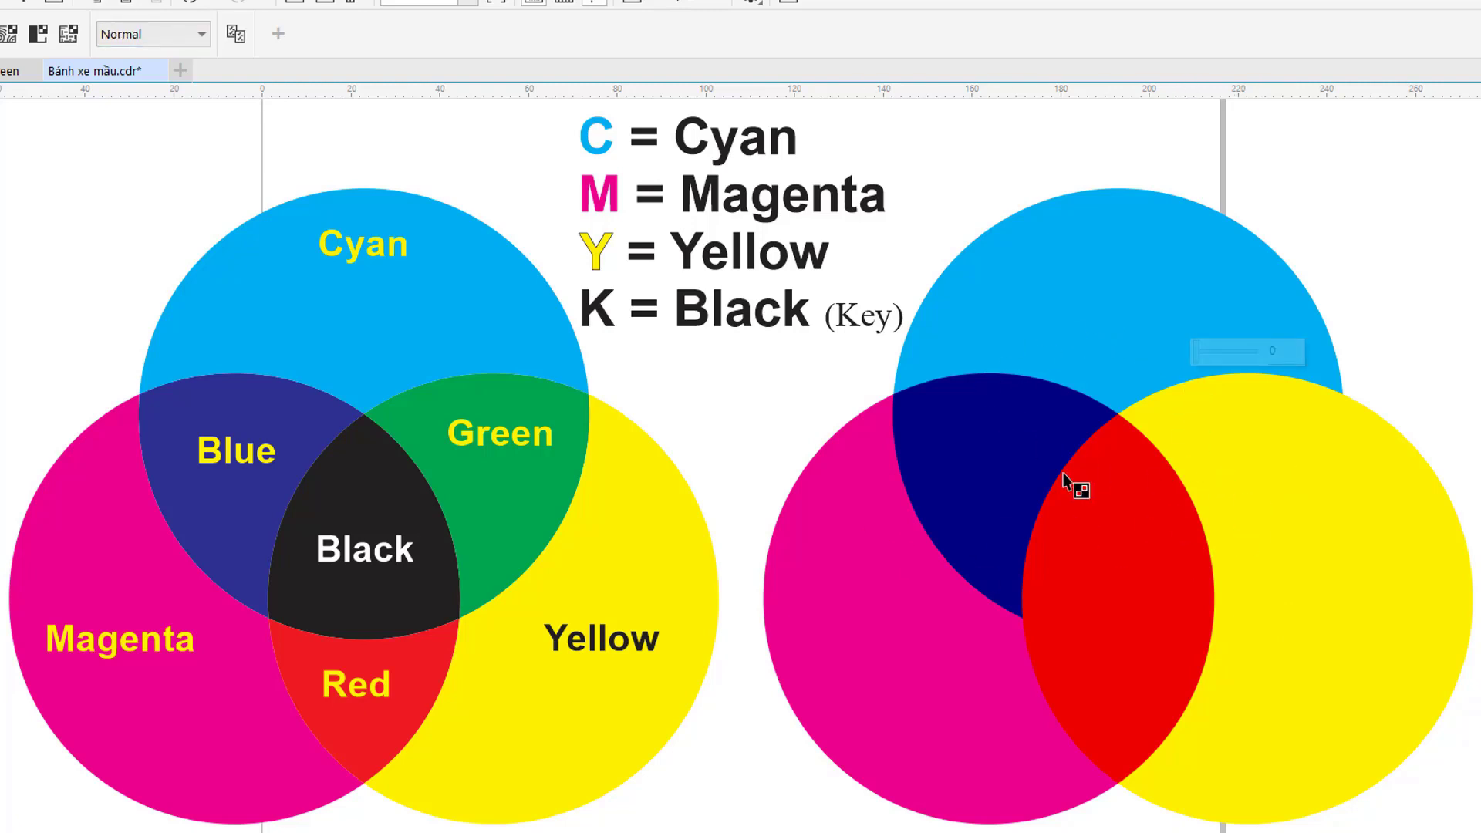
Step: Set the right yellow circle's blend mode to Multiply for green, red and black overlaps
{"action": "left_click", "coordinate": [201, 34]}
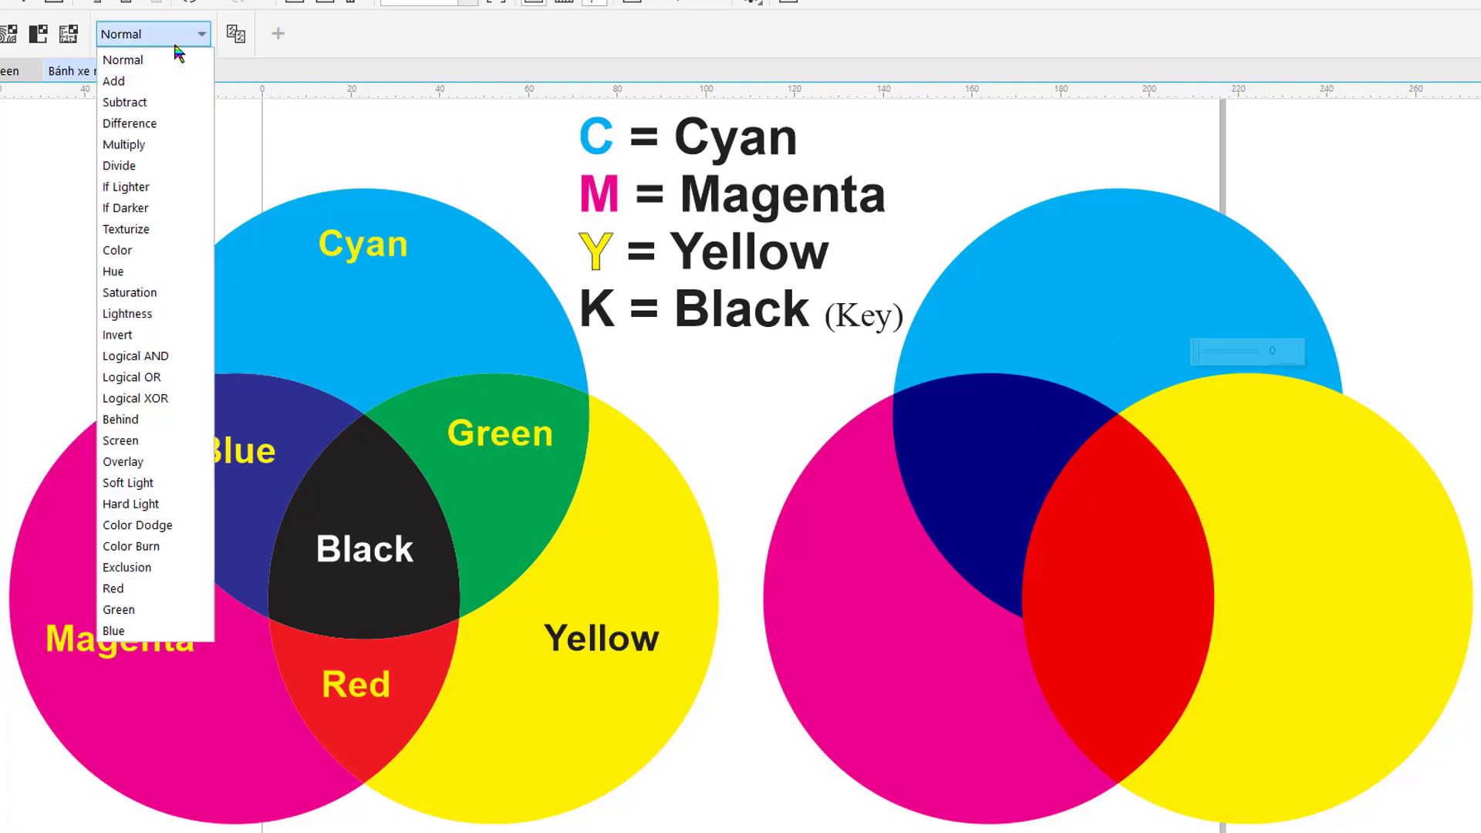
{"action": "left_click", "coordinate": [131, 144]}
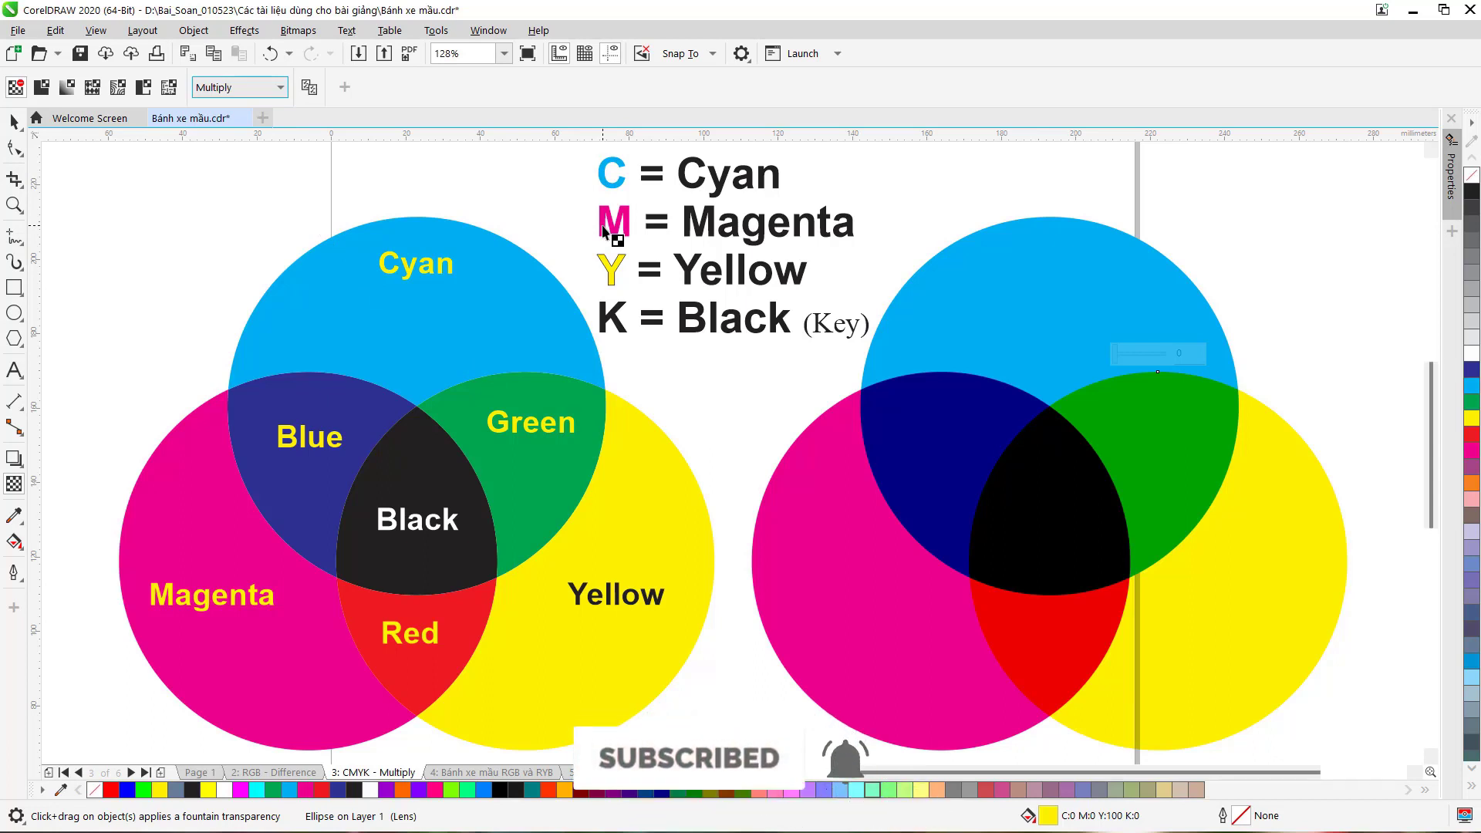
Step: On the RGB - Difference page, ungroup the right red, green and blue circles
{"action": "left_click", "coordinate": [296, 772]}
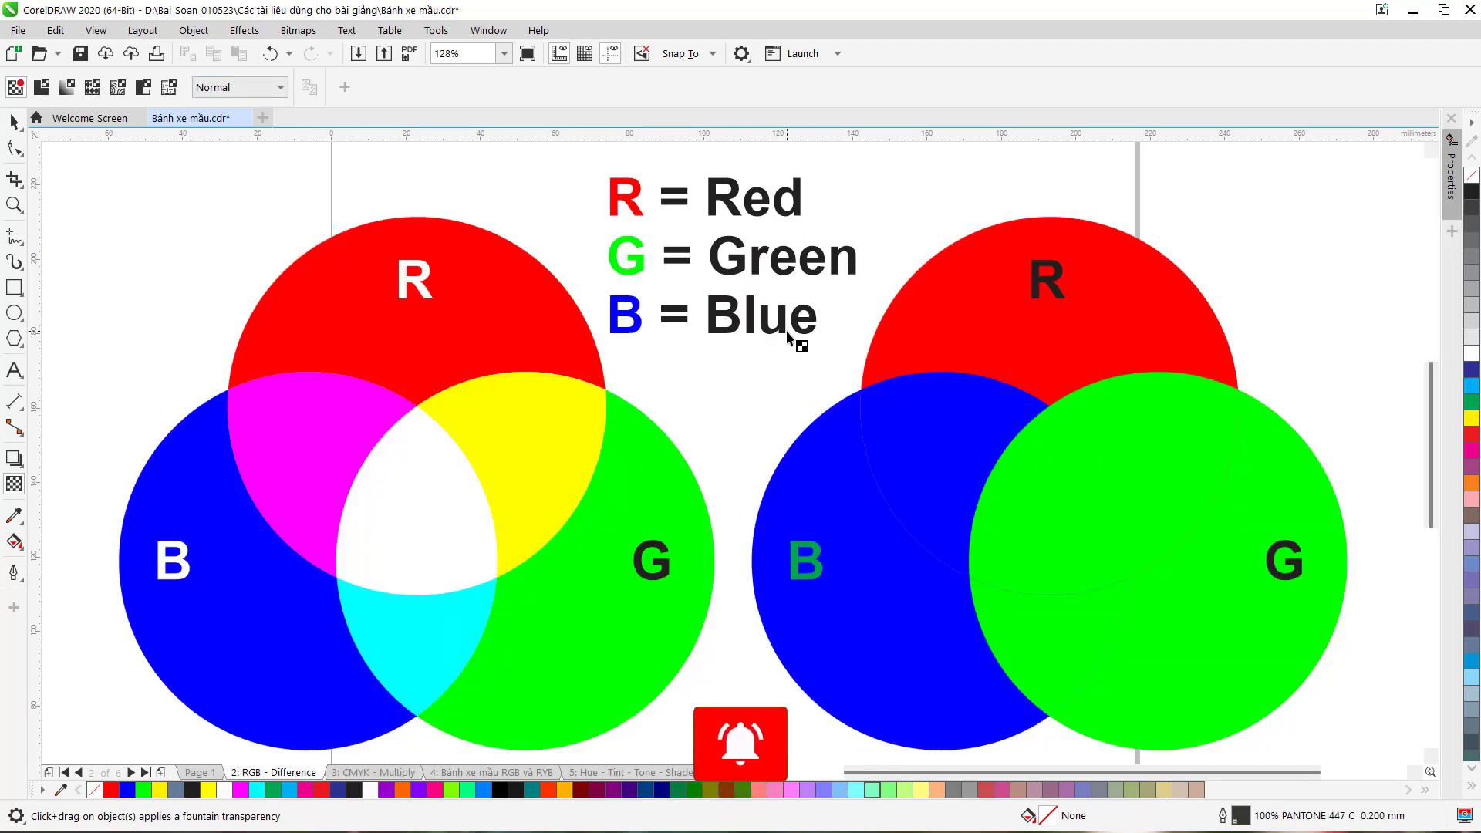
{"action": "scroll", "coordinate": [789, 338], "scroll_direction": "up", "scroll_amount": 1}
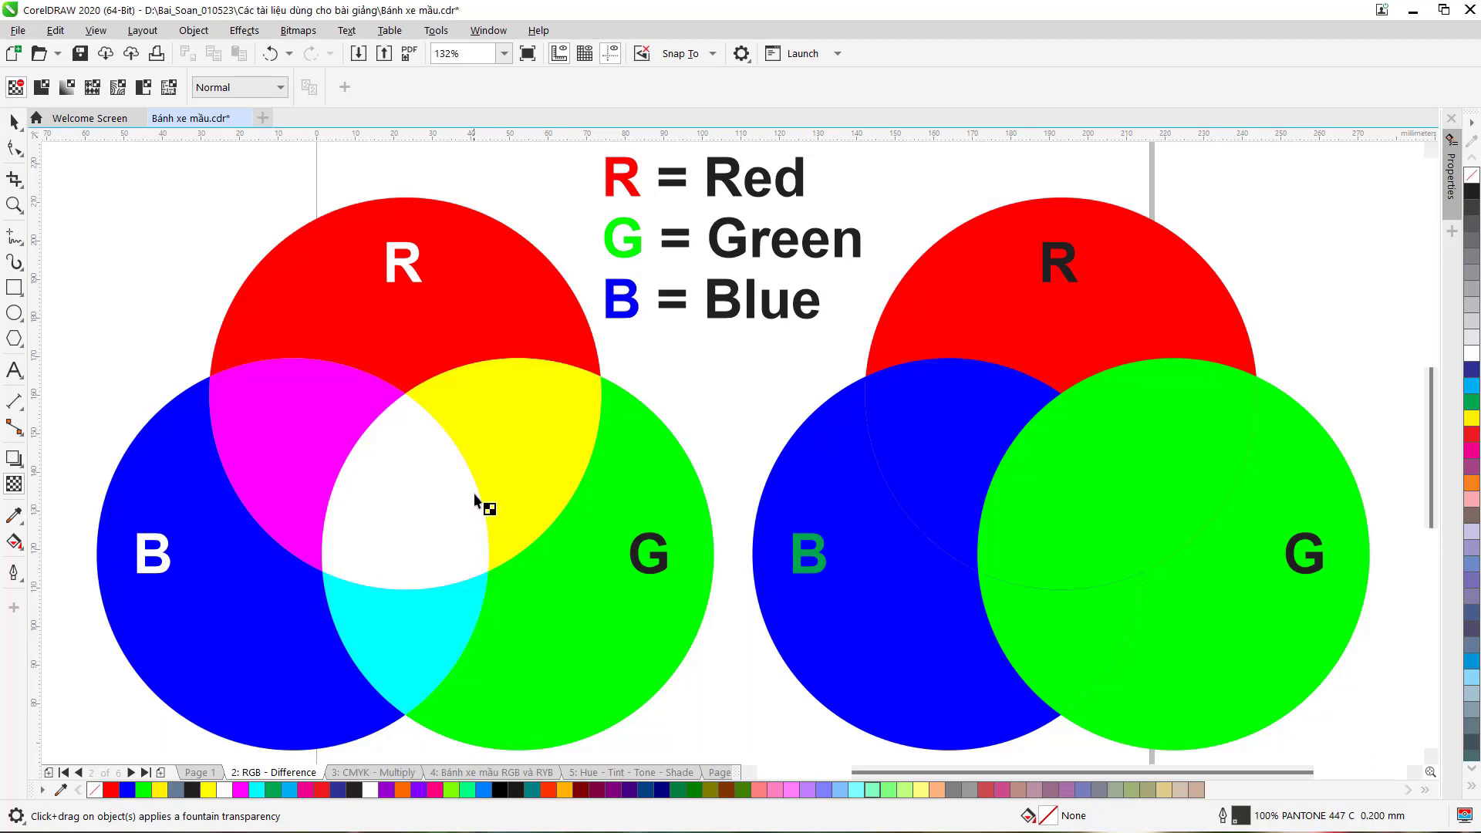
{"action": "left_click", "coordinate": [977, 400]}
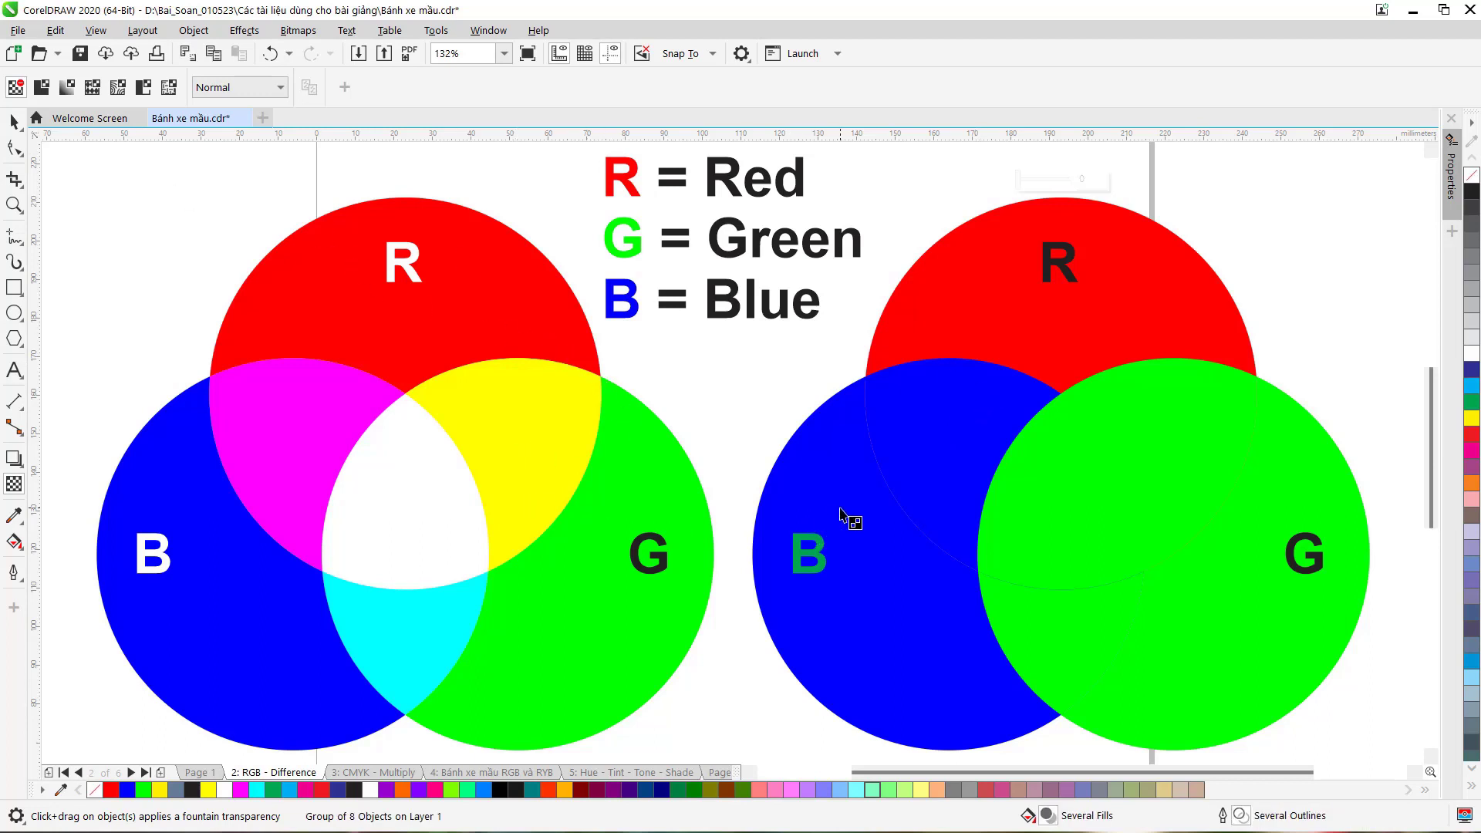
{"action": "key", "text": "space"}
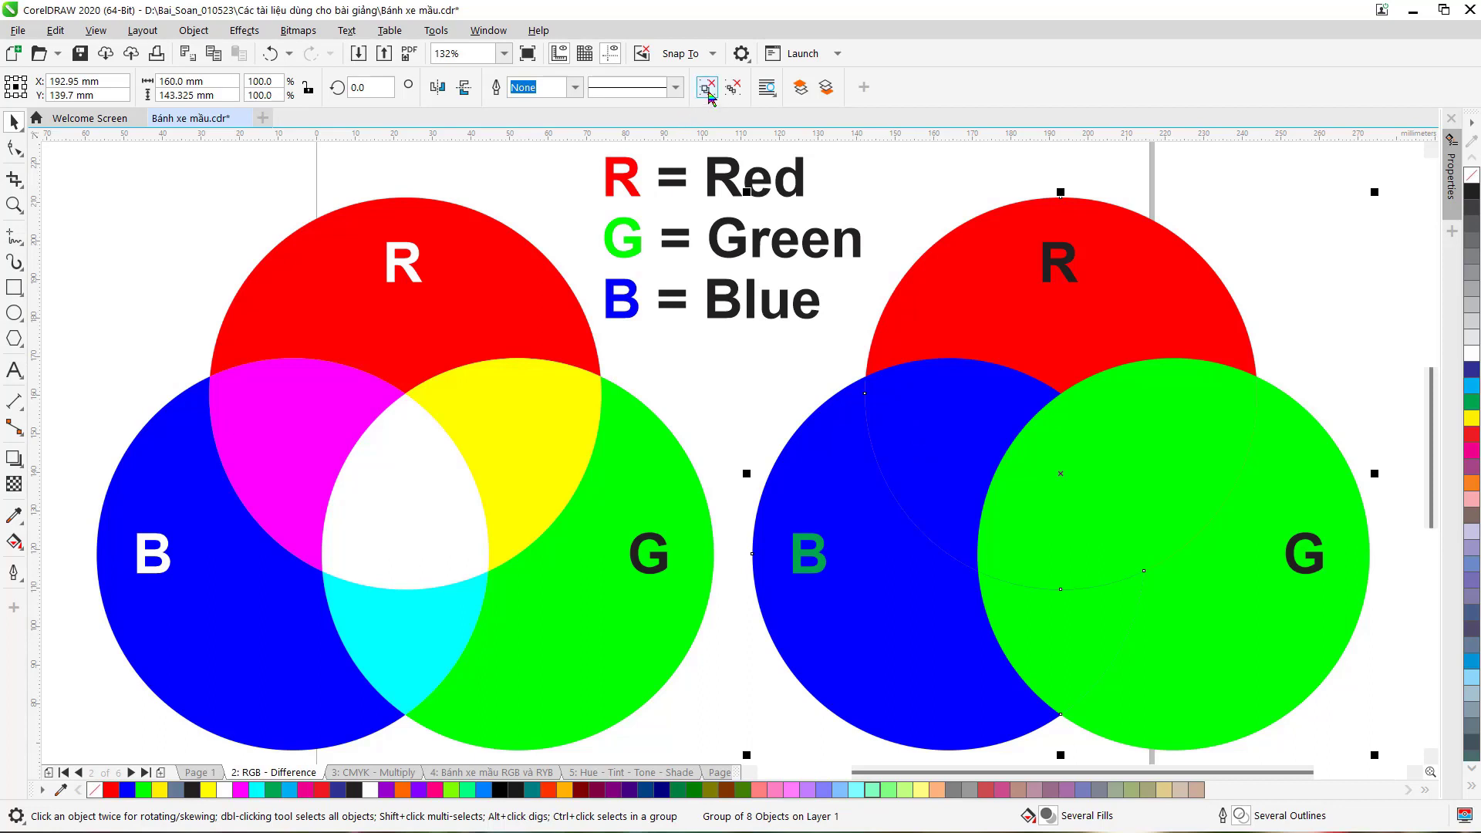
{"action": "left_click", "coordinate": [706, 88]}
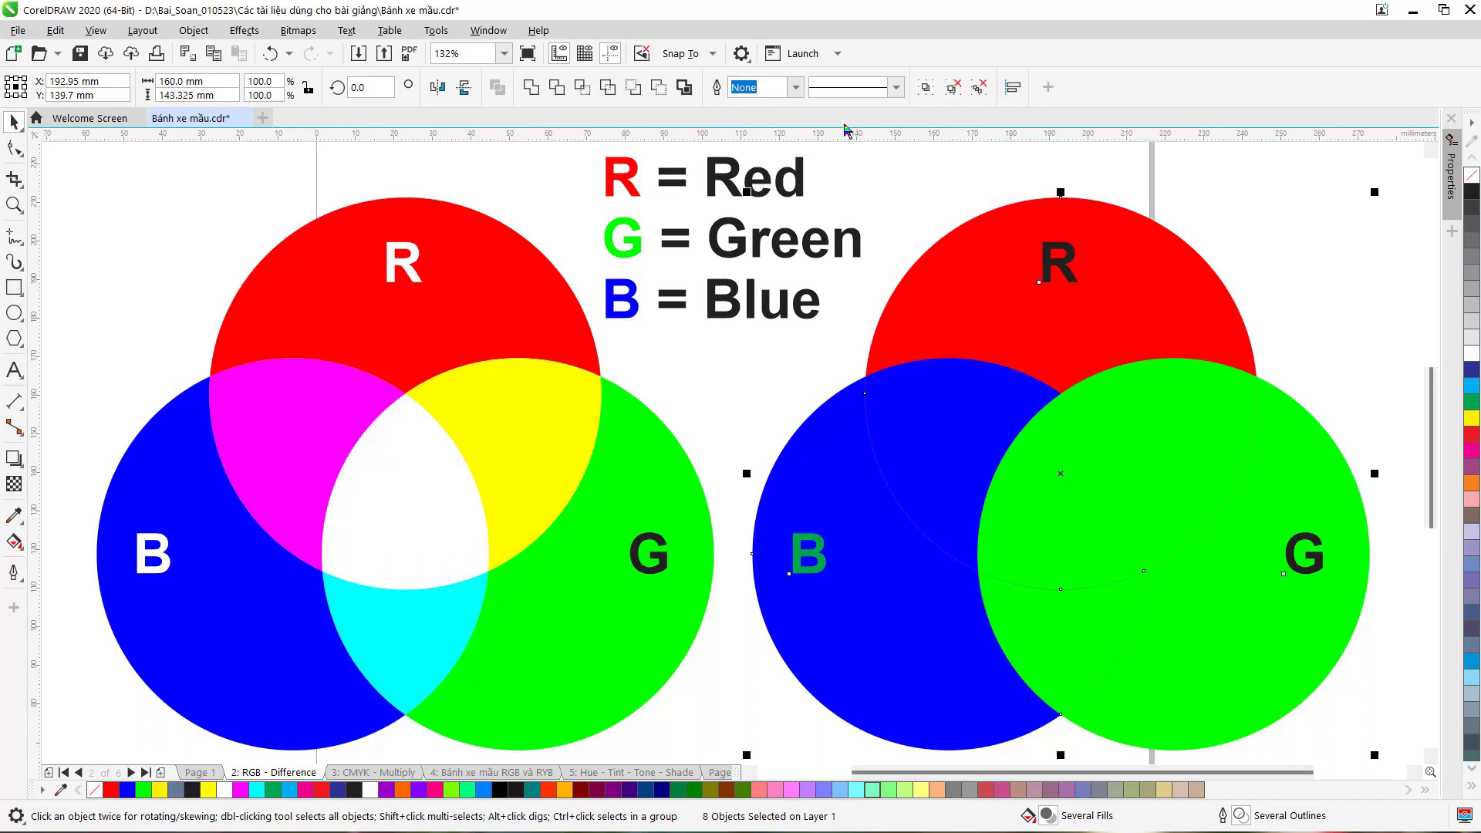
{"action": "left_click", "coordinate": [936, 426]}
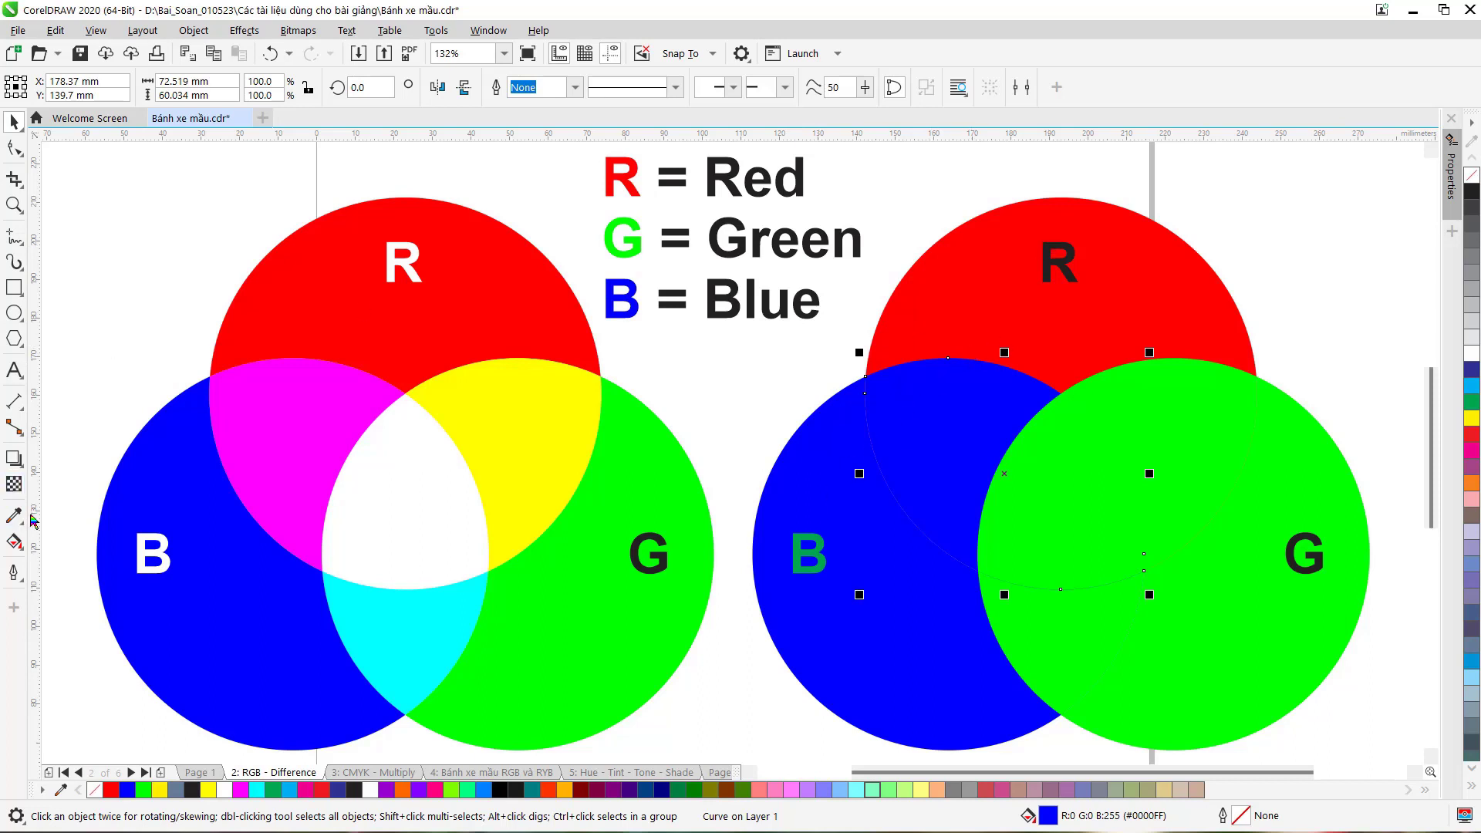
Step: Give the right blue circle Difference transparency blending so its red overlap turns magenta
{"action": "left_click", "coordinate": [14, 484]}
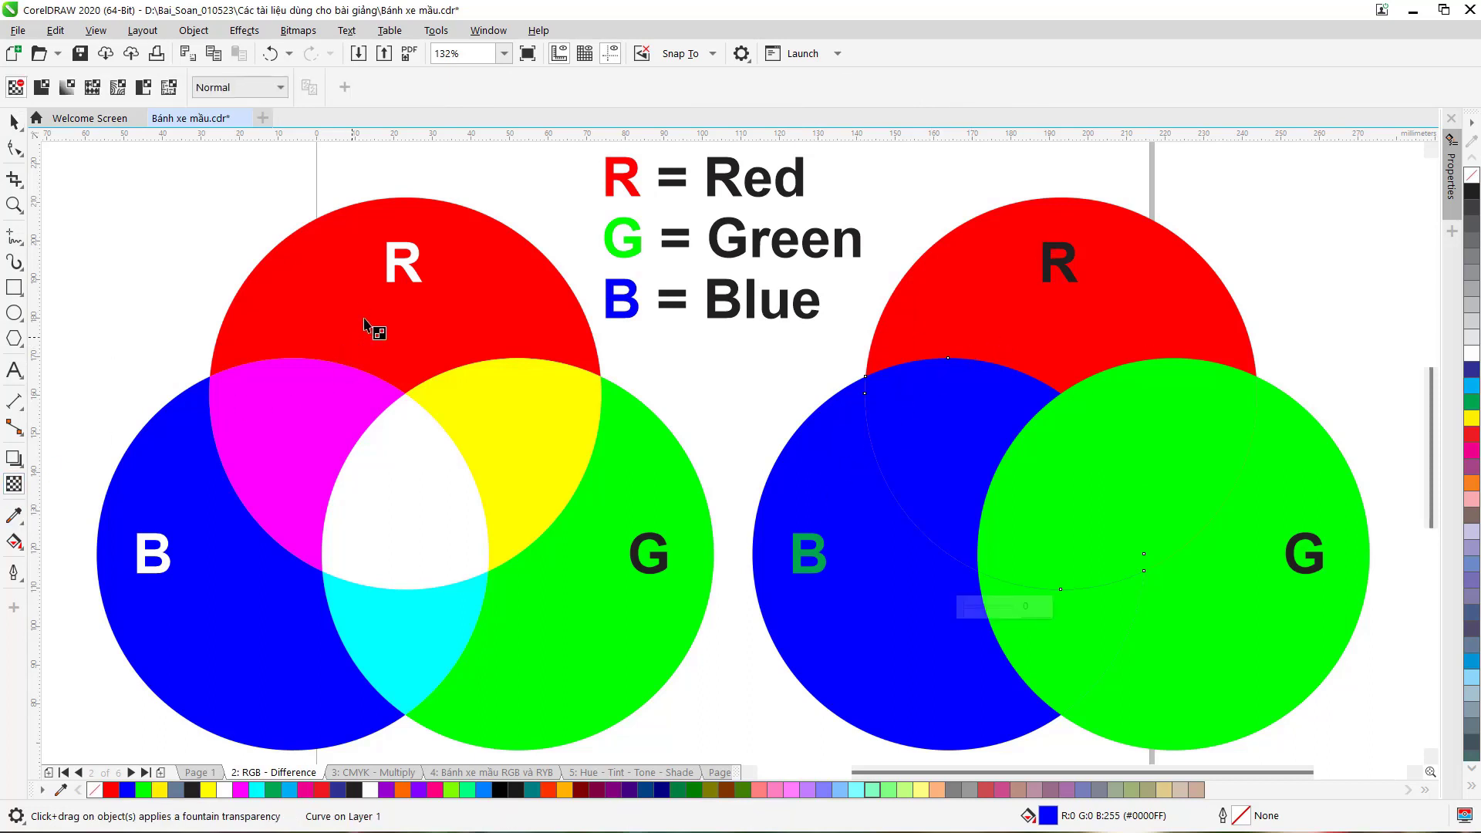
{"action": "left_click", "coordinate": [280, 87]}
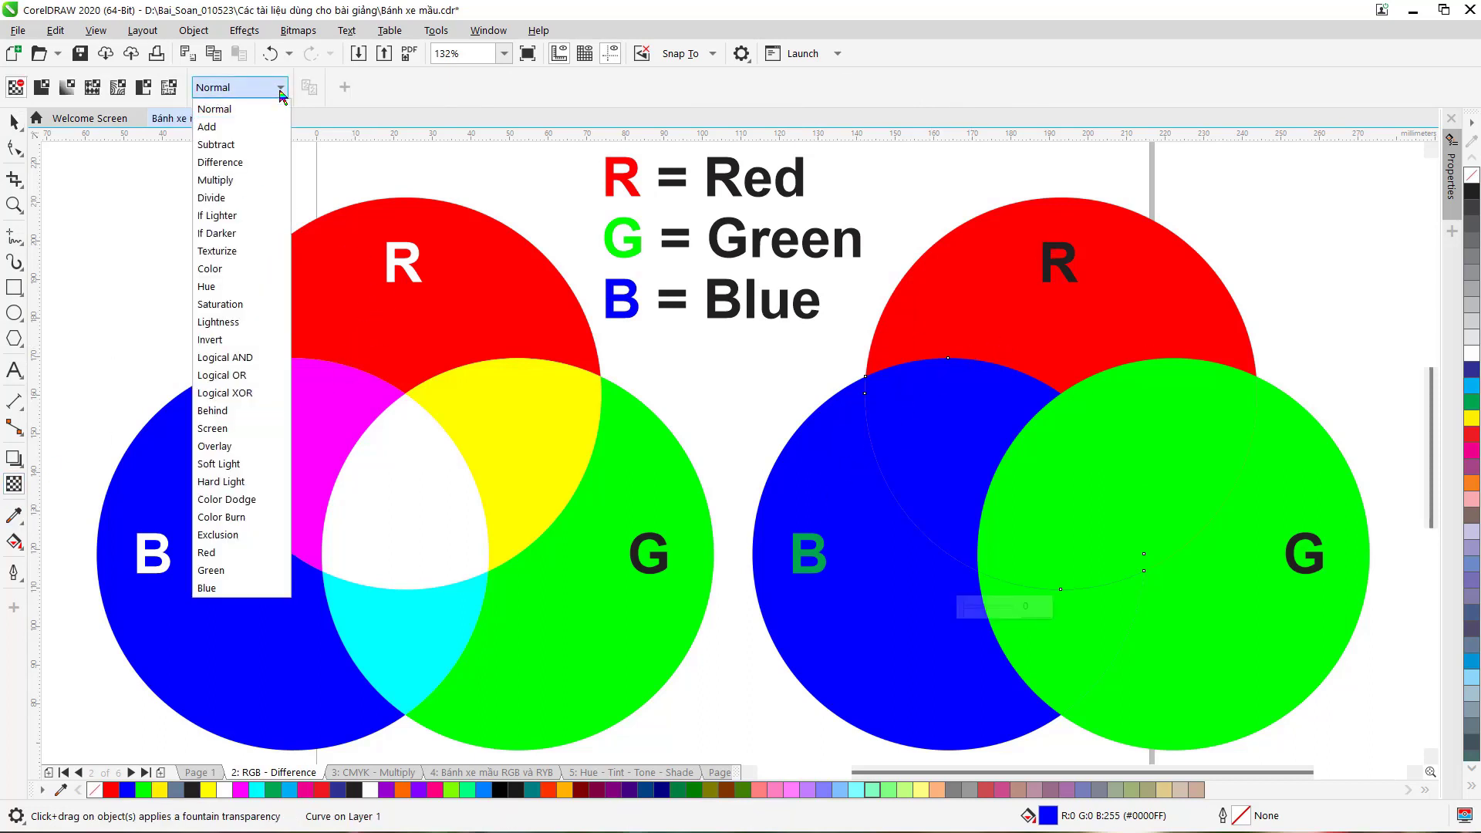
{"action": "left_click", "coordinate": [246, 164]}
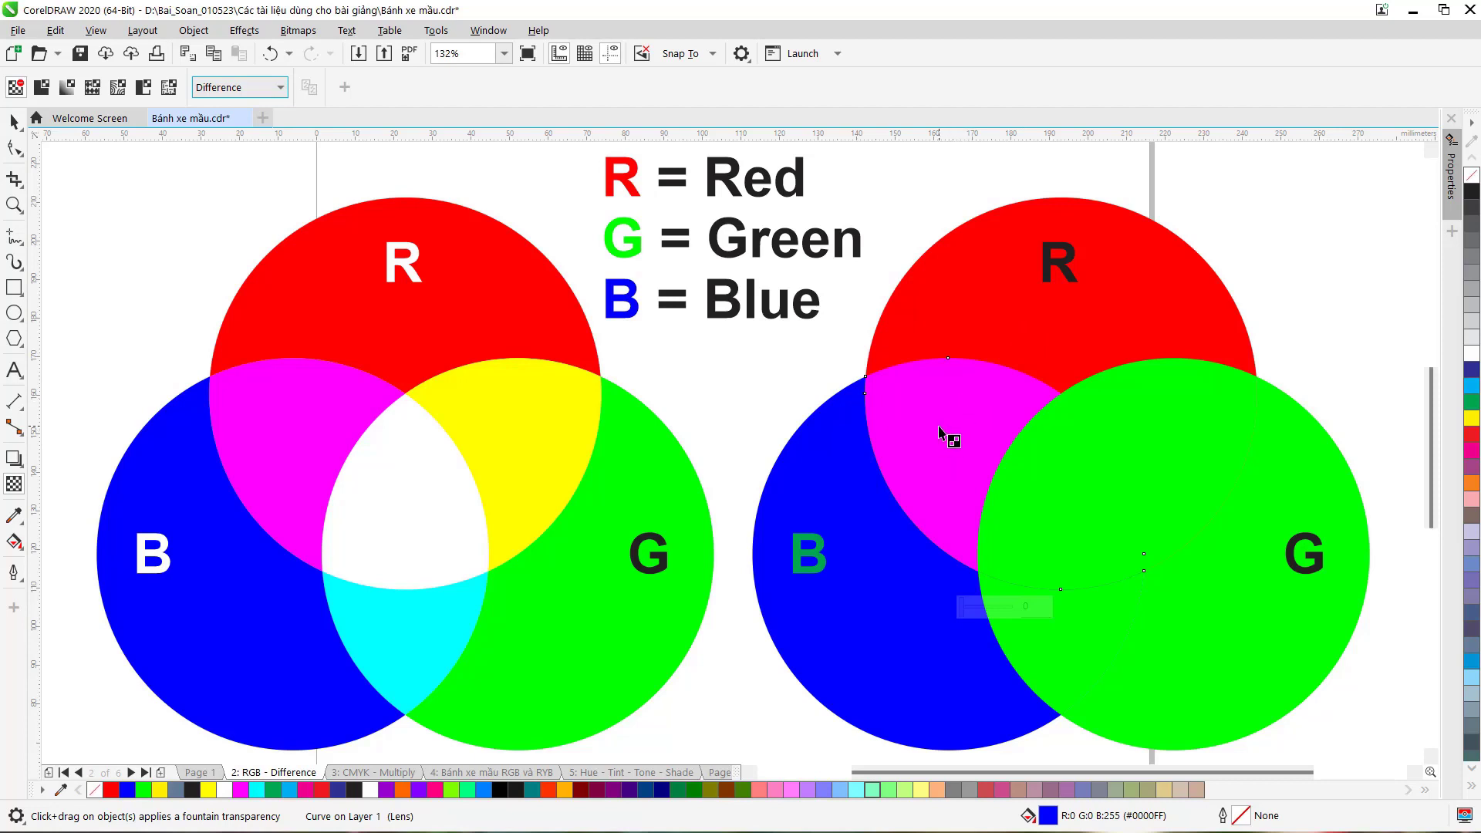
{"action": "key", "text": "space"}
{"action": "left_click", "coordinate": [1120, 382]}
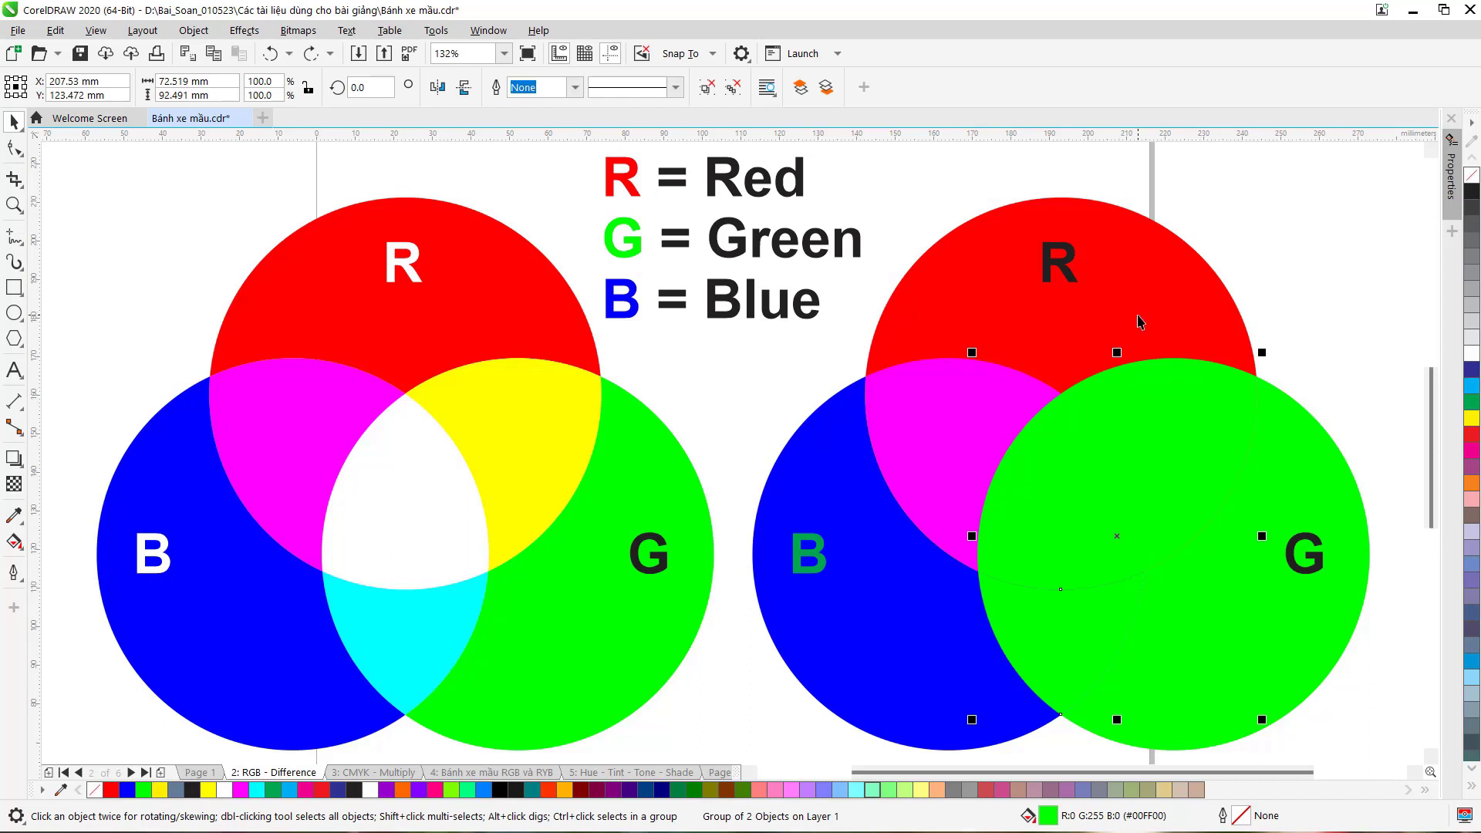
Step: Set the right green circle's transparency blend mode to Difference
{"action": "left_click", "coordinate": [14, 483]}
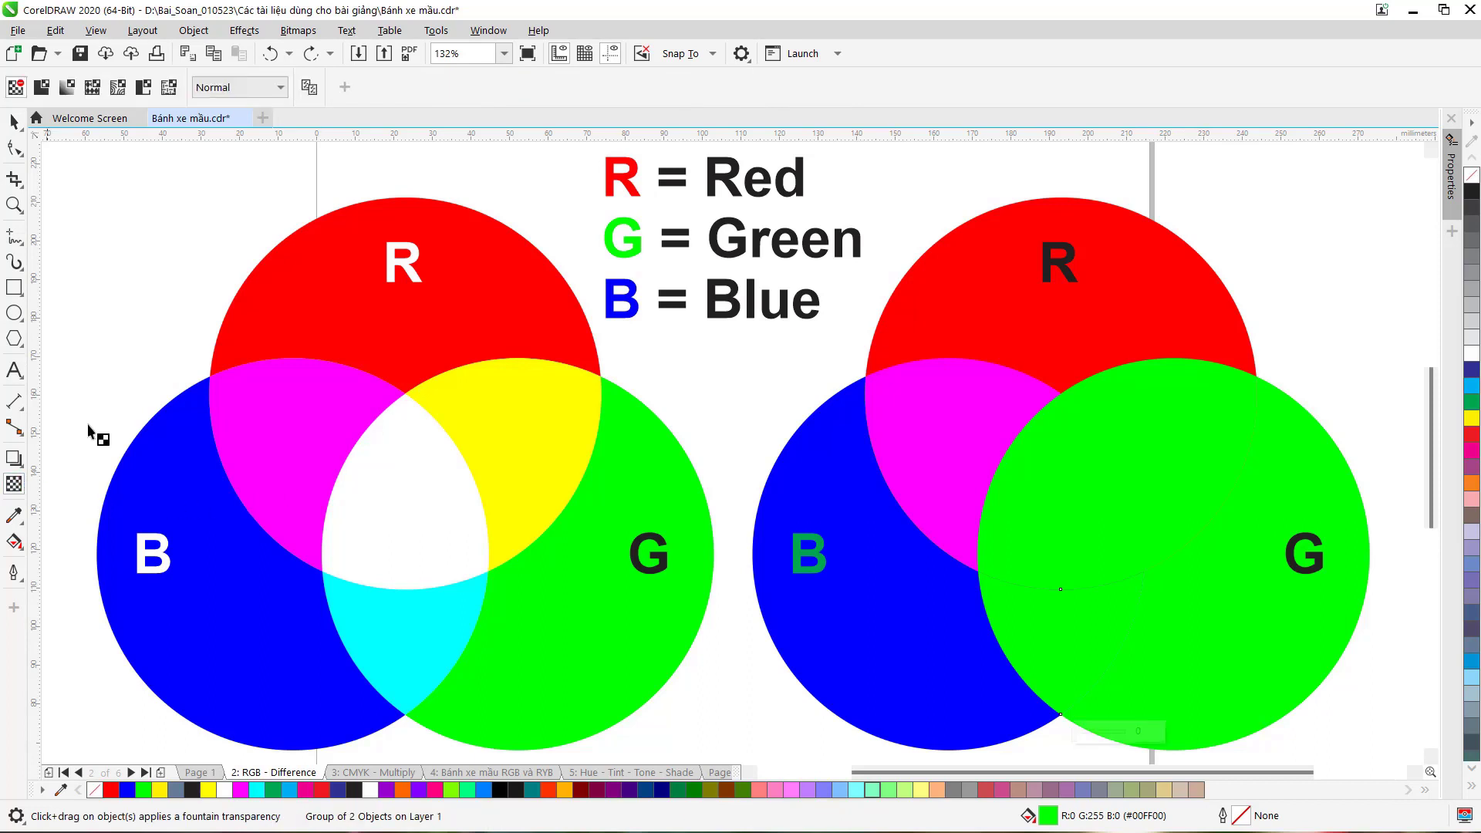
{"action": "left_click", "coordinate": [281, 87]}
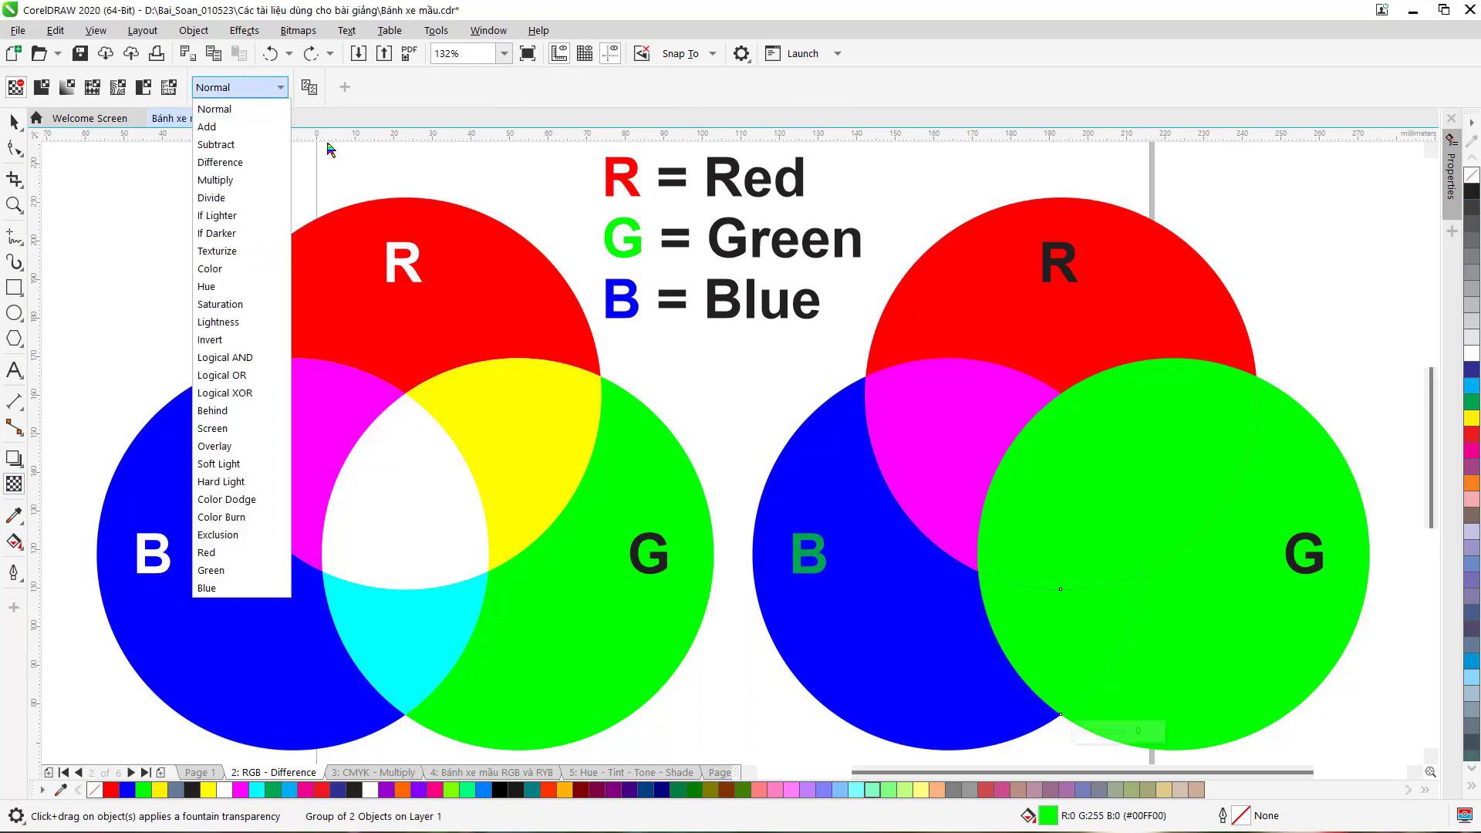
{"action": "left_click", "coordinate": [221, 162]}
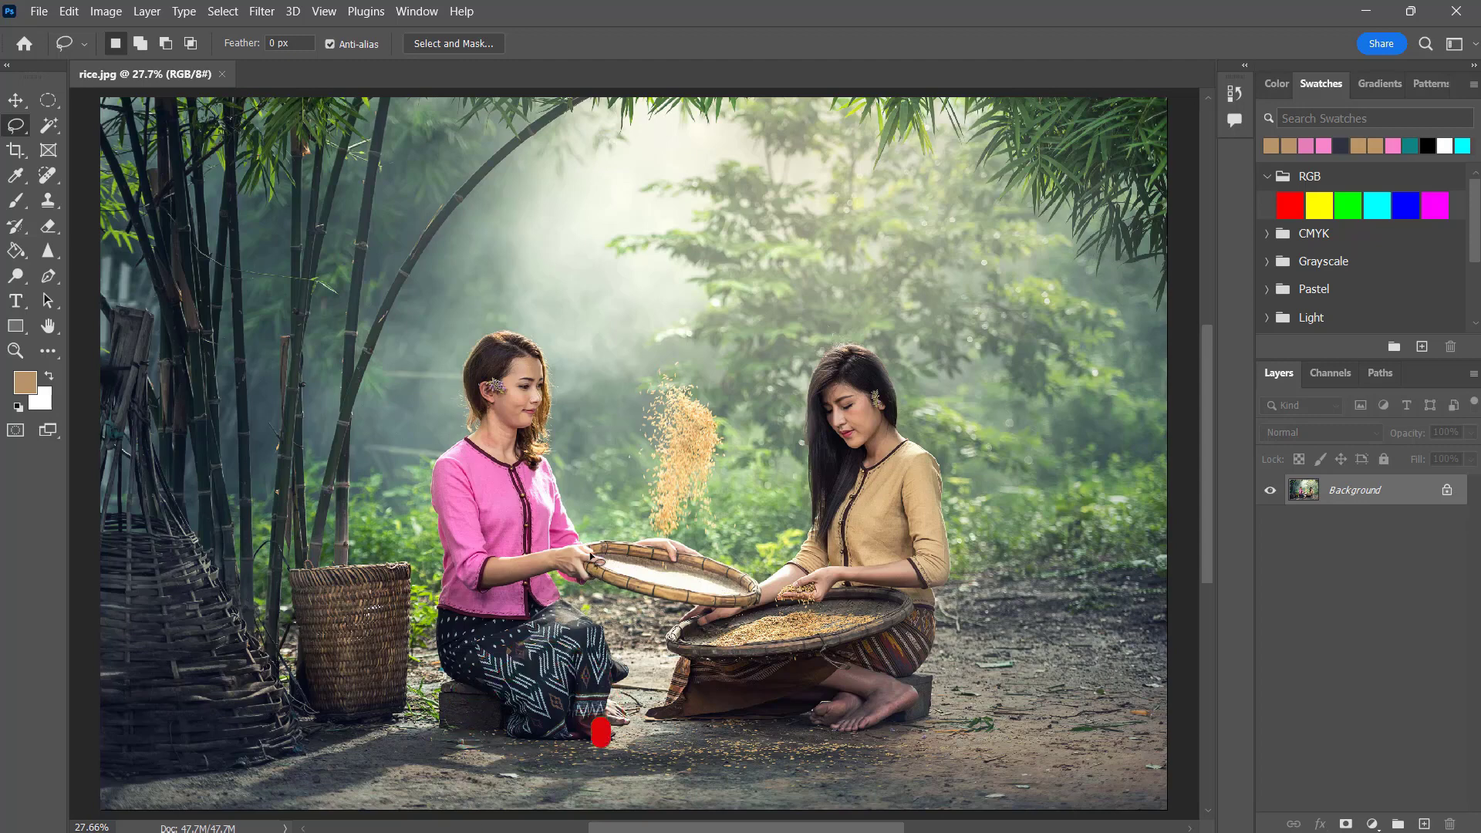
Step: Select the left woman's pink shirt via Color Range at Fuzziness 141
{"action": "key", "text": "ctrl+KP_Add"}
{"action": "key", "text": "ctrl+KP_Add"}
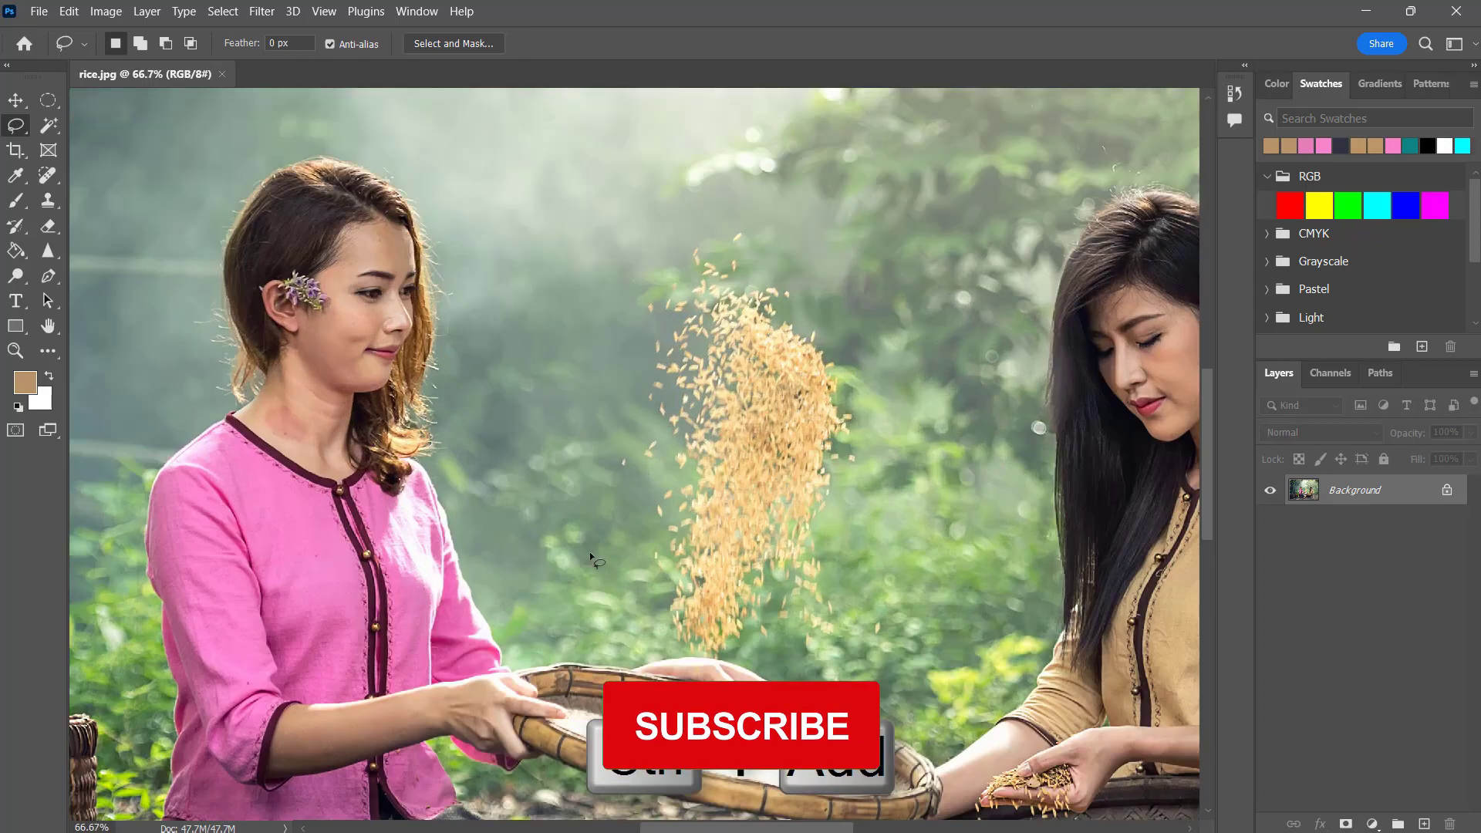
{"action": "scroll", "coordinate": [638, 605], "scroll_direction": "down", "scroll_amount": 3}
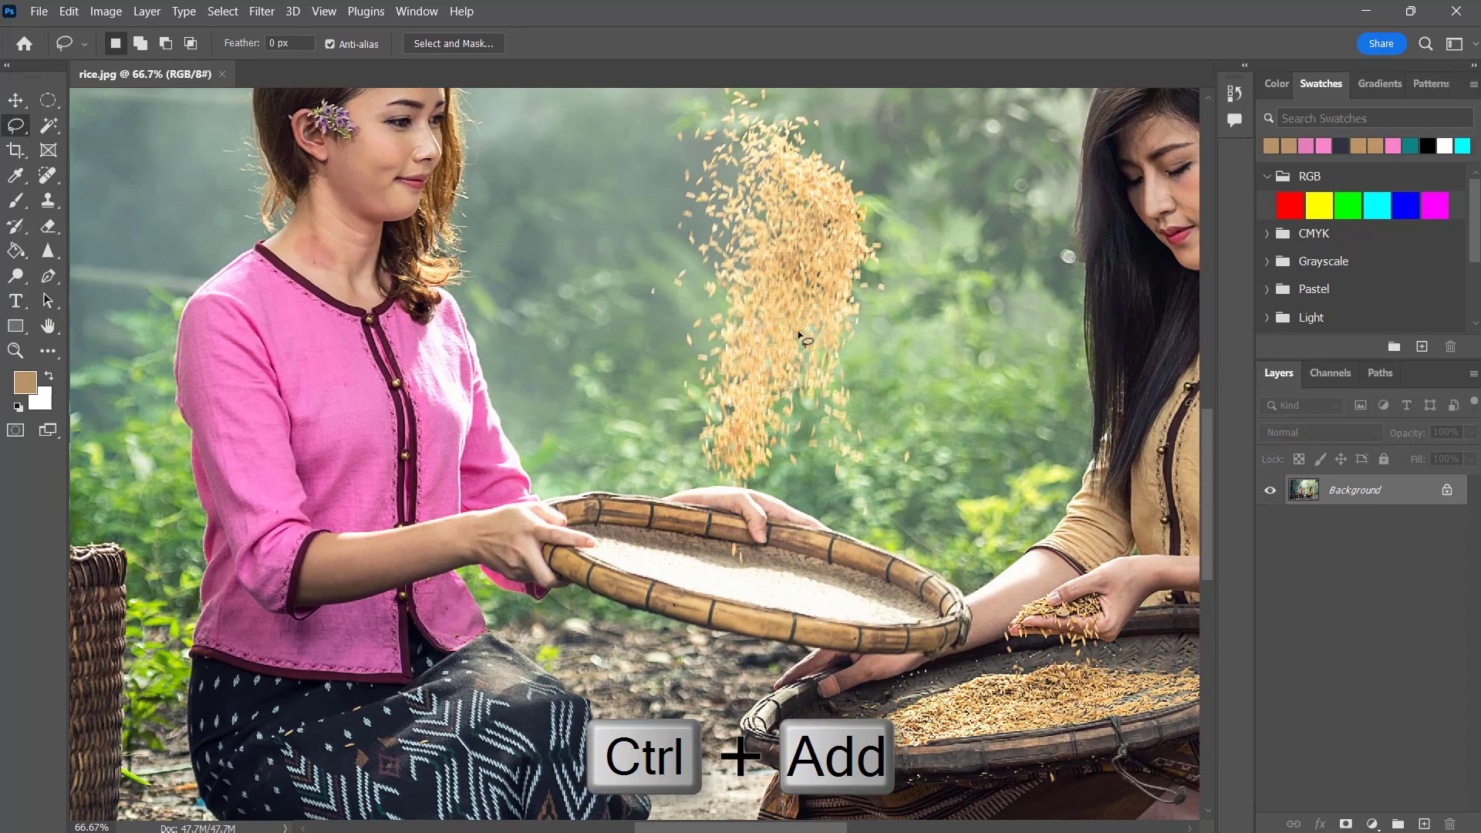
{"action": "left_click", "coordinate": [224, 11]}
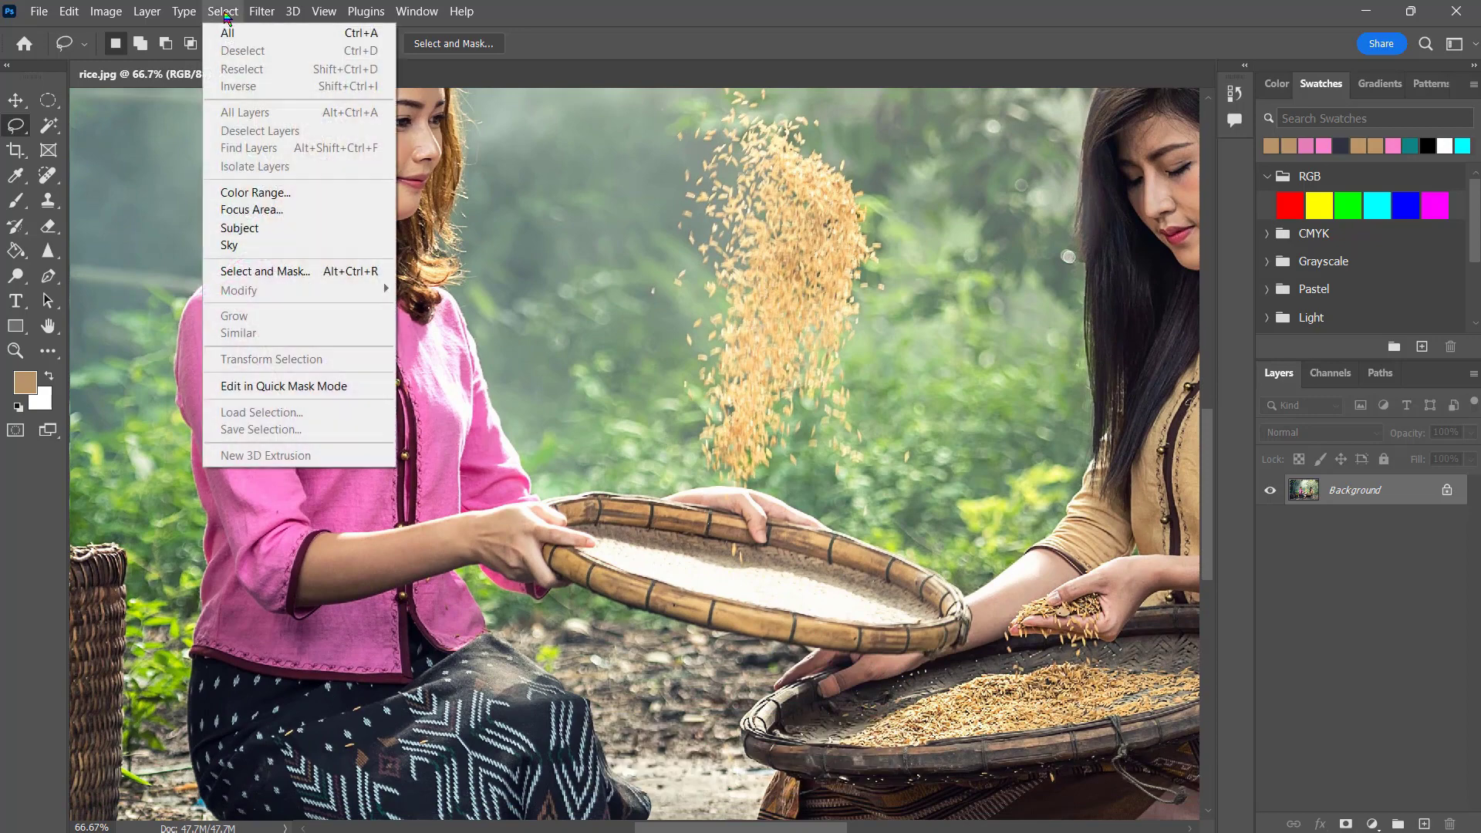
{"action": "left_click", "coordinate": [256, 192]}
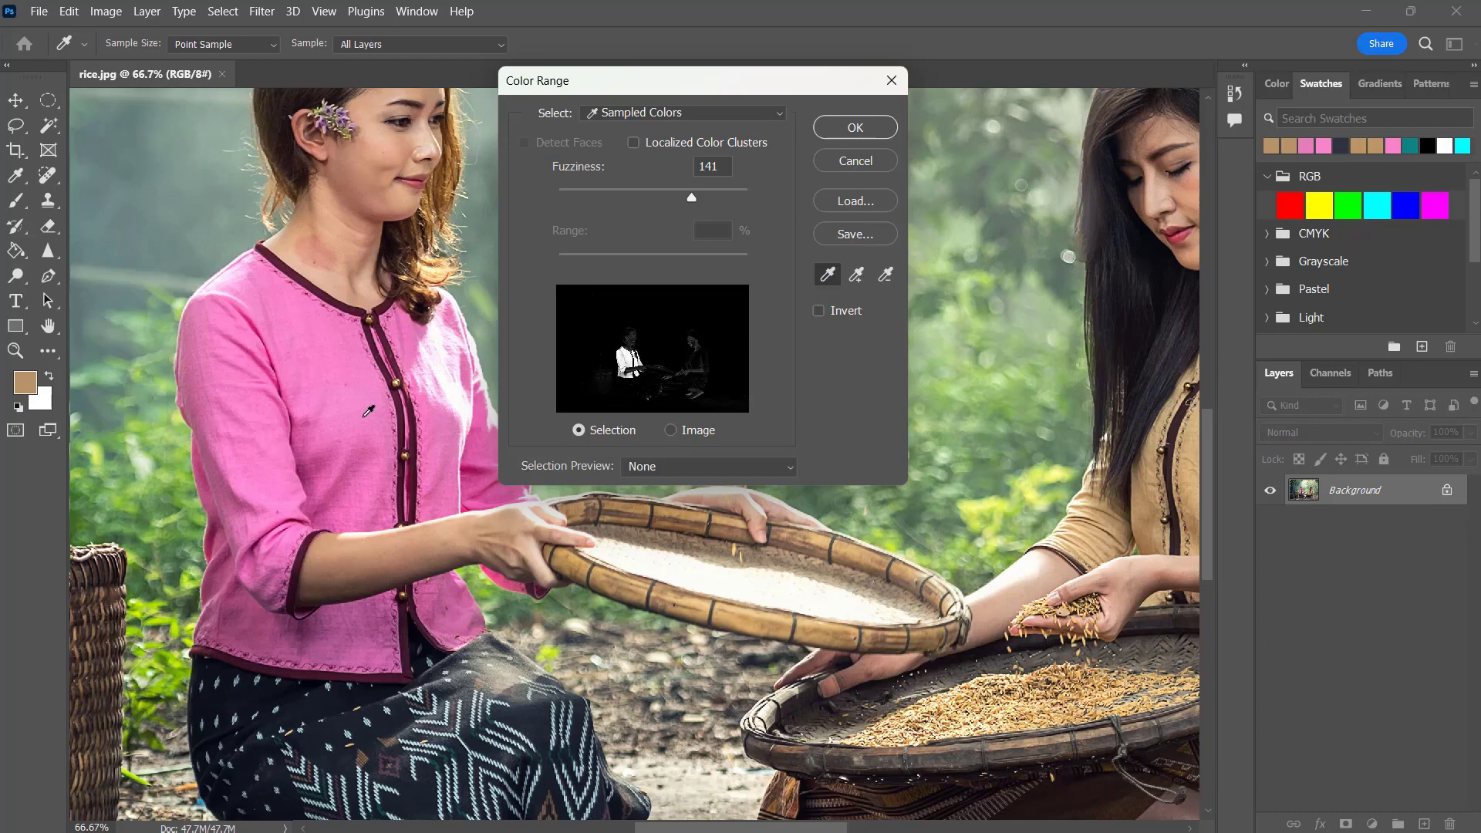
{"action": "left_click", "coordinate": [371, 404]}
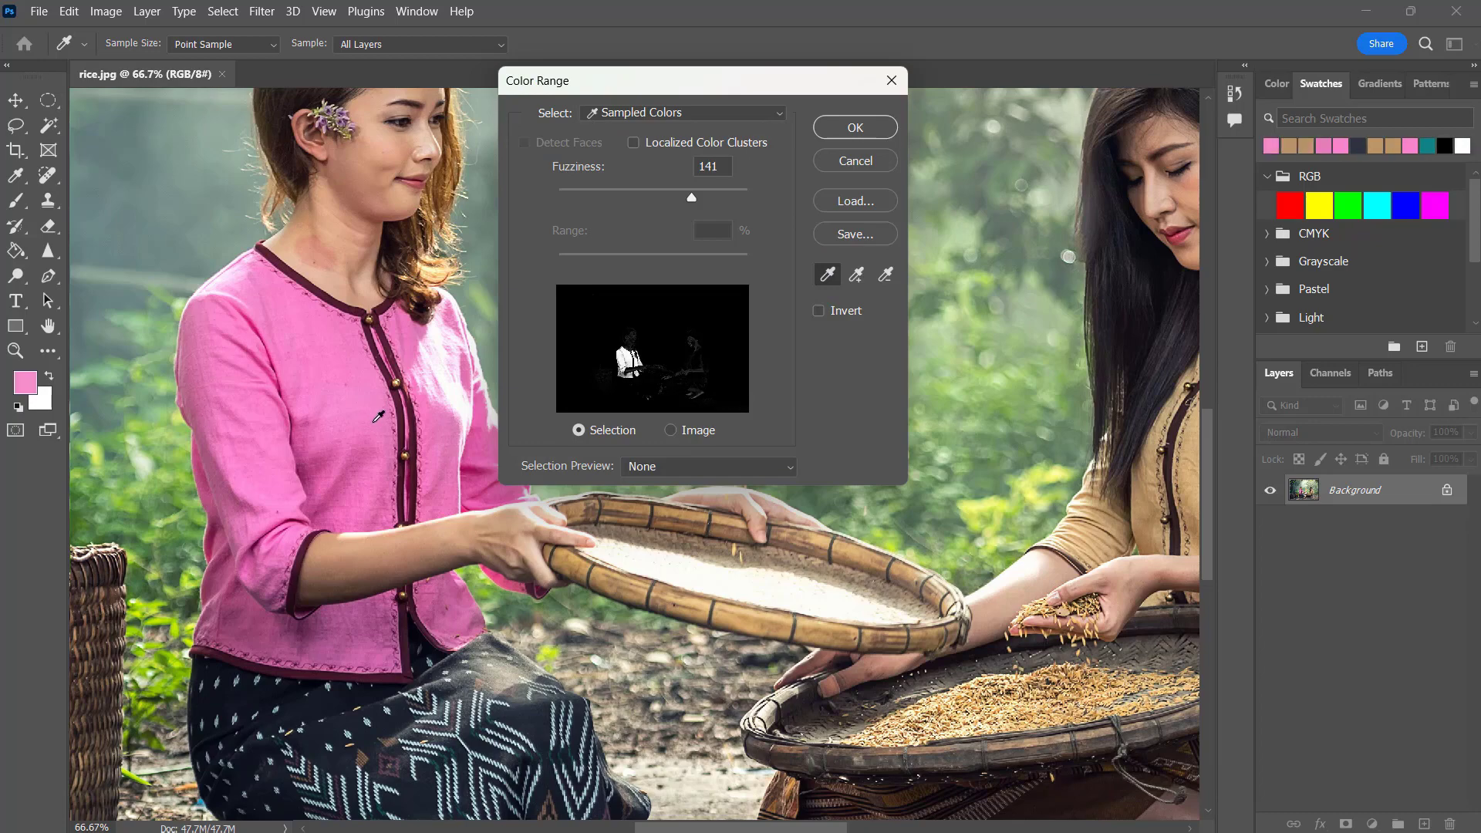
{"action": "left_click", "coordinate": [378, 418]}
{"action": "left_click", "coordinate": [377, 396]}
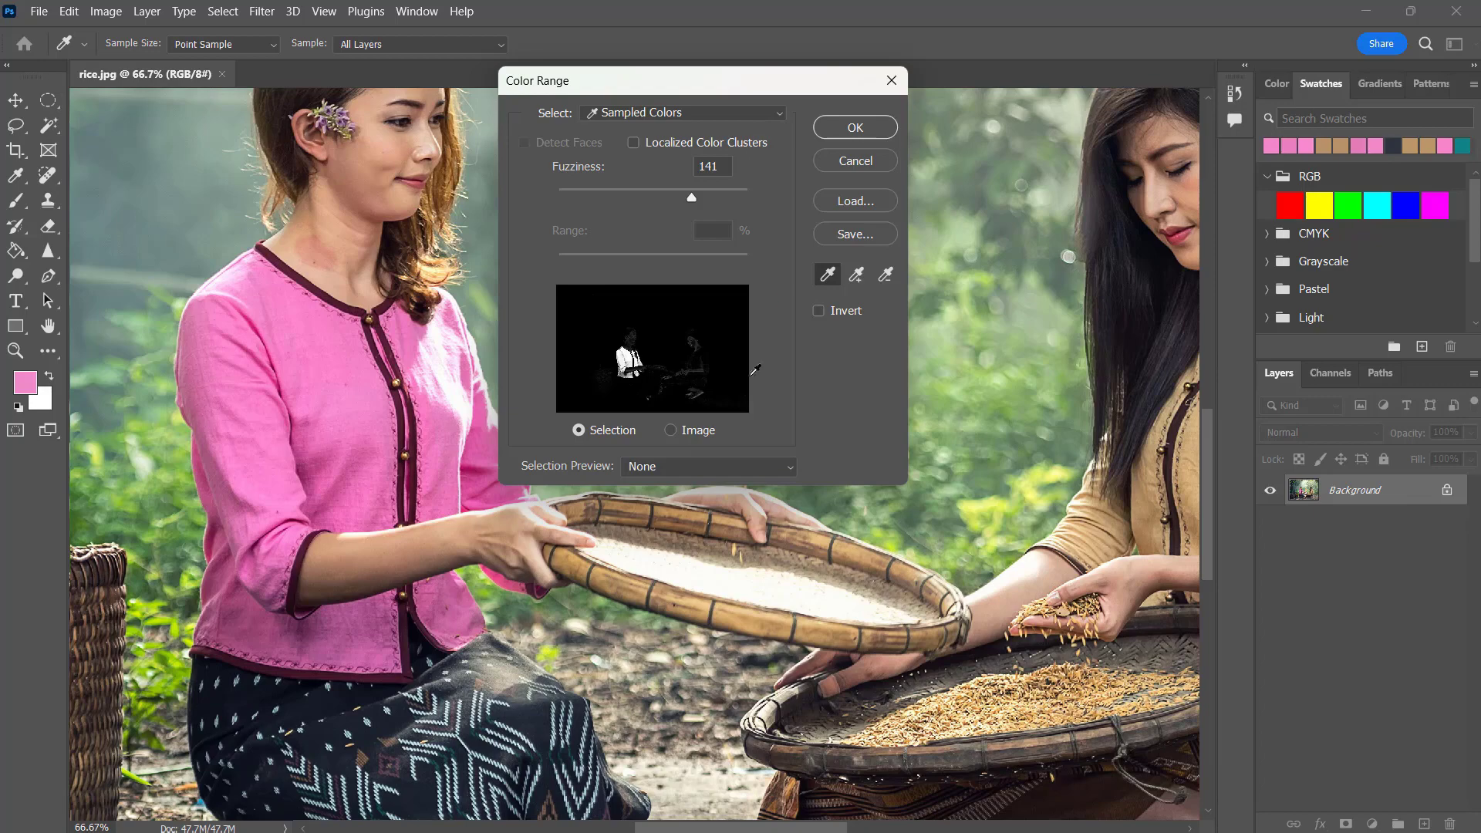
{"action": "left_click", "coordinate": [862, 132]}
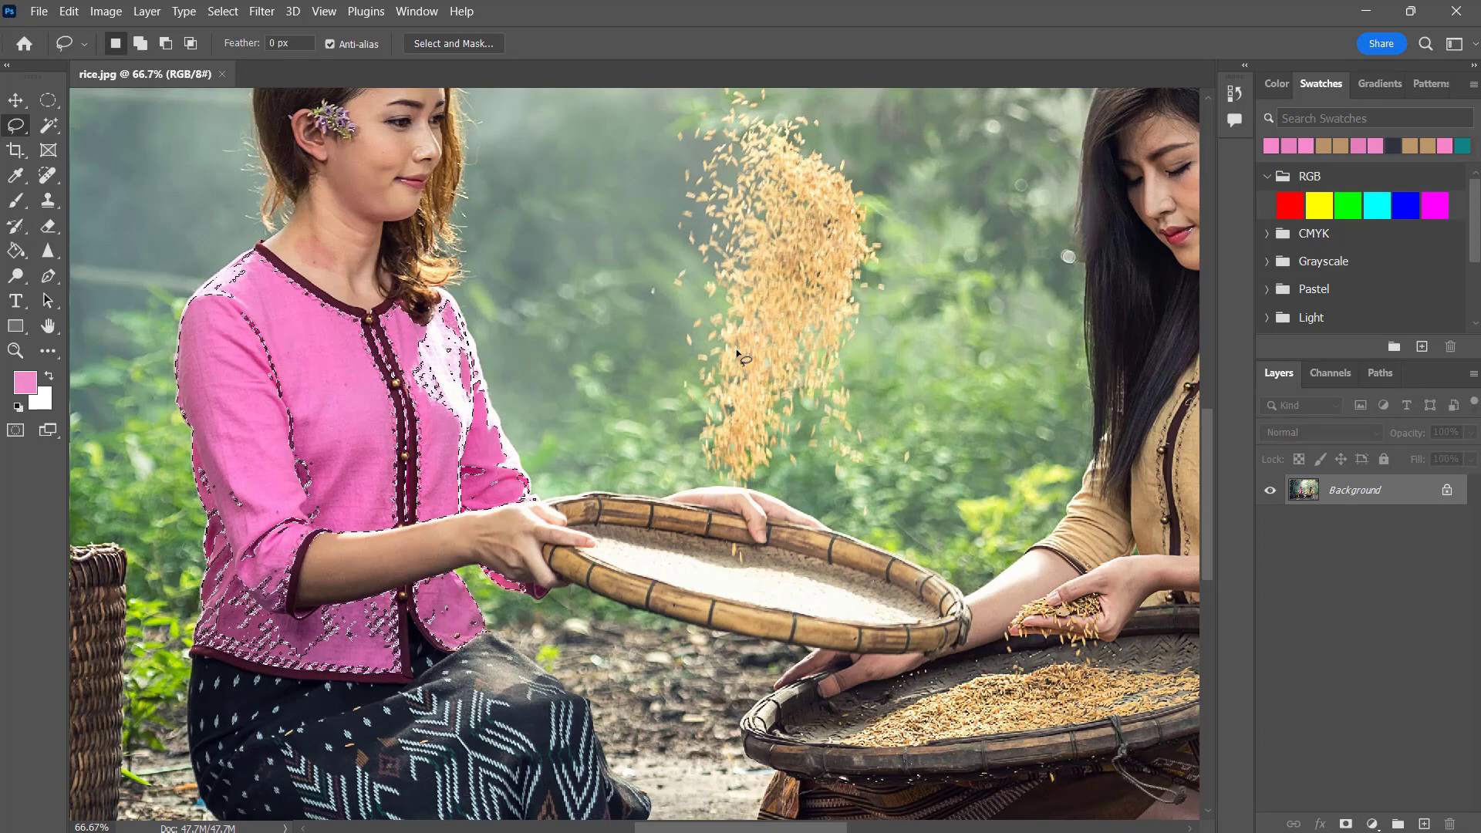
Step: Zoom out to 33.3% to show the whole rice photo
{"action": "scroll", "coordinate": [736, 354], "scroll_direction": "down", "scroll_amount": 2}
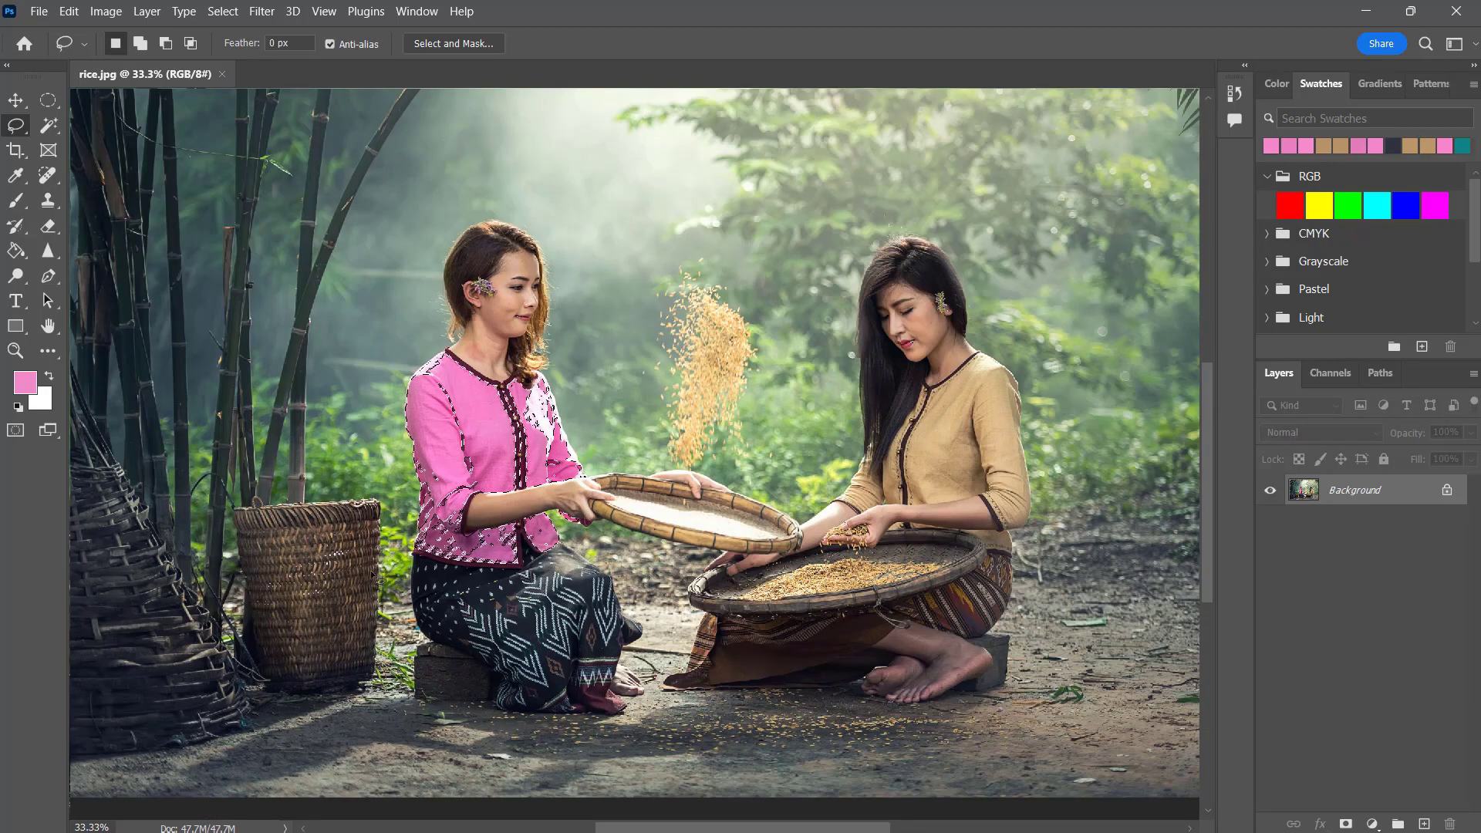
{"action": "key", "text": "l"}
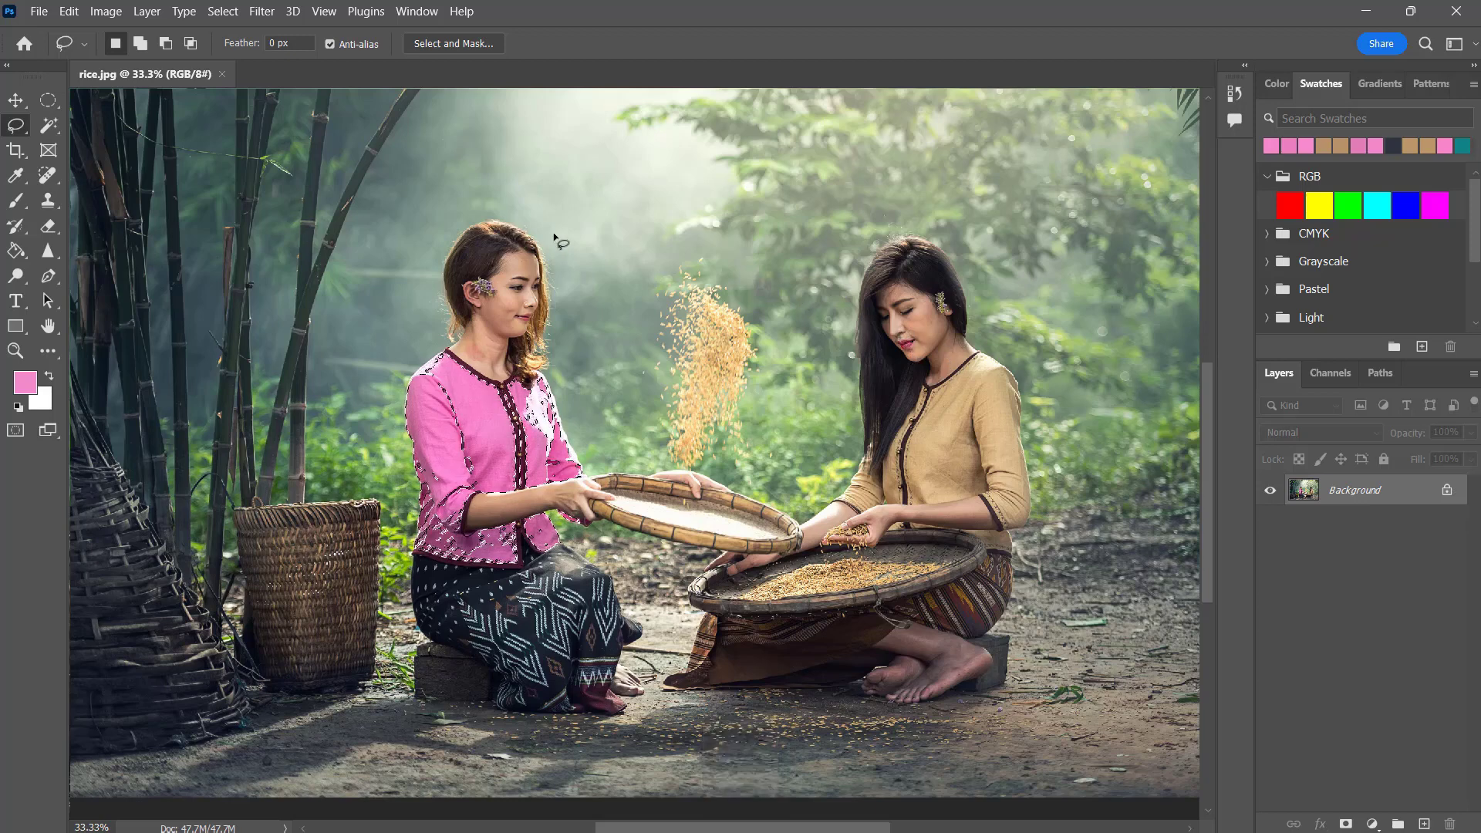
Step: Subtract the stray selected areas on the right side from the shirt selection
{"action": "key", "text": "alt"}
{"action": "left_click_drag", "start_coordinate": [570, 128], "coordinate": [585, 304]}
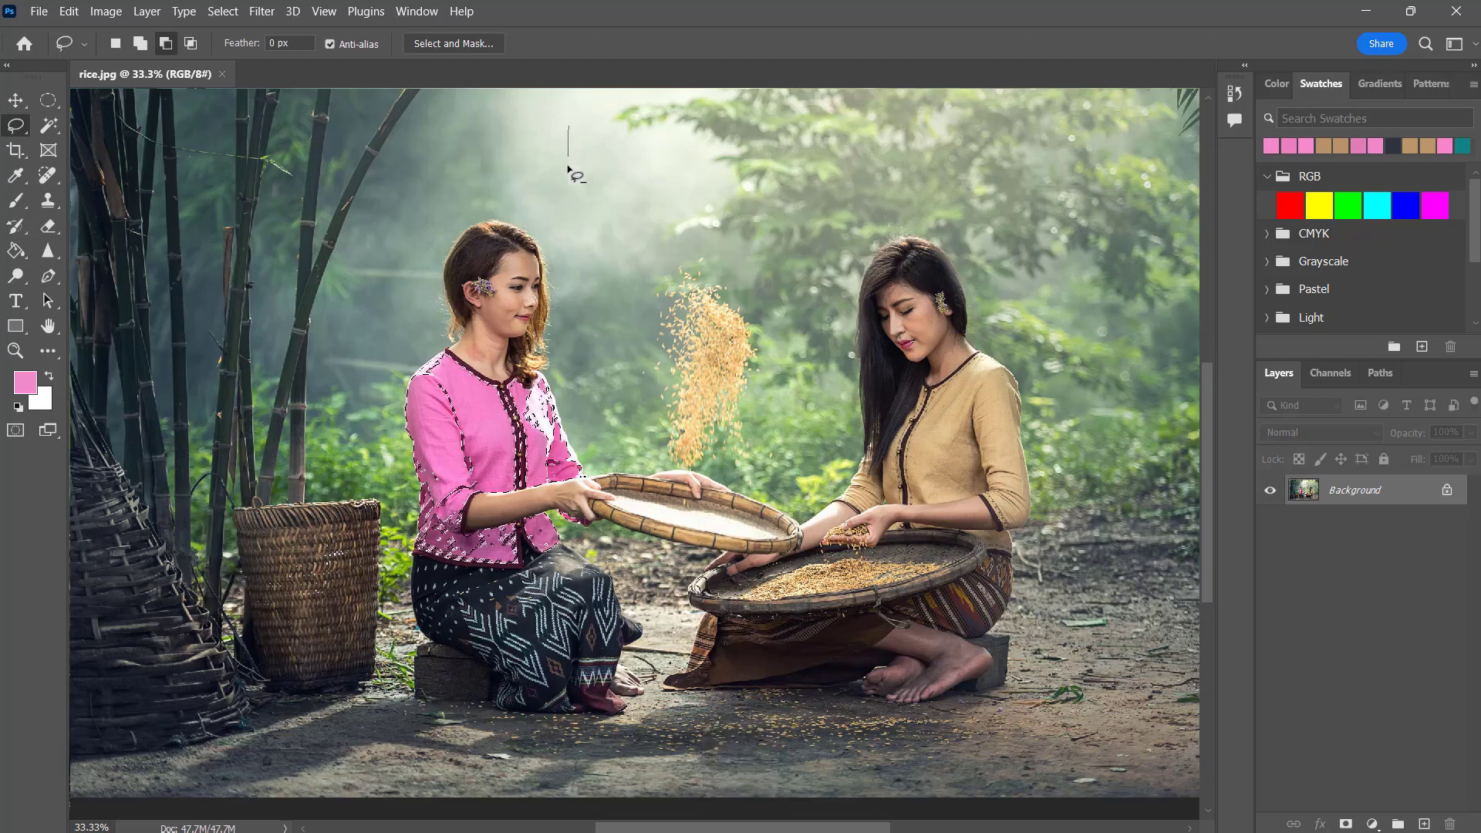
{"action": "left_click_drag", "start_coordinate": [596, 388], "coordinate": [616, 495]}
{"action": "mouse_move", "coordinate": [631, 571]}
{"action": "left_mouse_down"}
{"action": "mouse_move", "coordinate": [717, 741]}
{"action": "mouse_move", "coordinate": [934, 765]}
{"action": "mouse_move", "coordinate": [1126, 648]}
{"action": "mouse_move", "coordinate": [1127, 336]}
{"action": "mouse_move", "coordinate": [968, 199]}
{"action": "mouse_move", "coordinate": [575, 135]}
{"action": "left_mouse_up"}
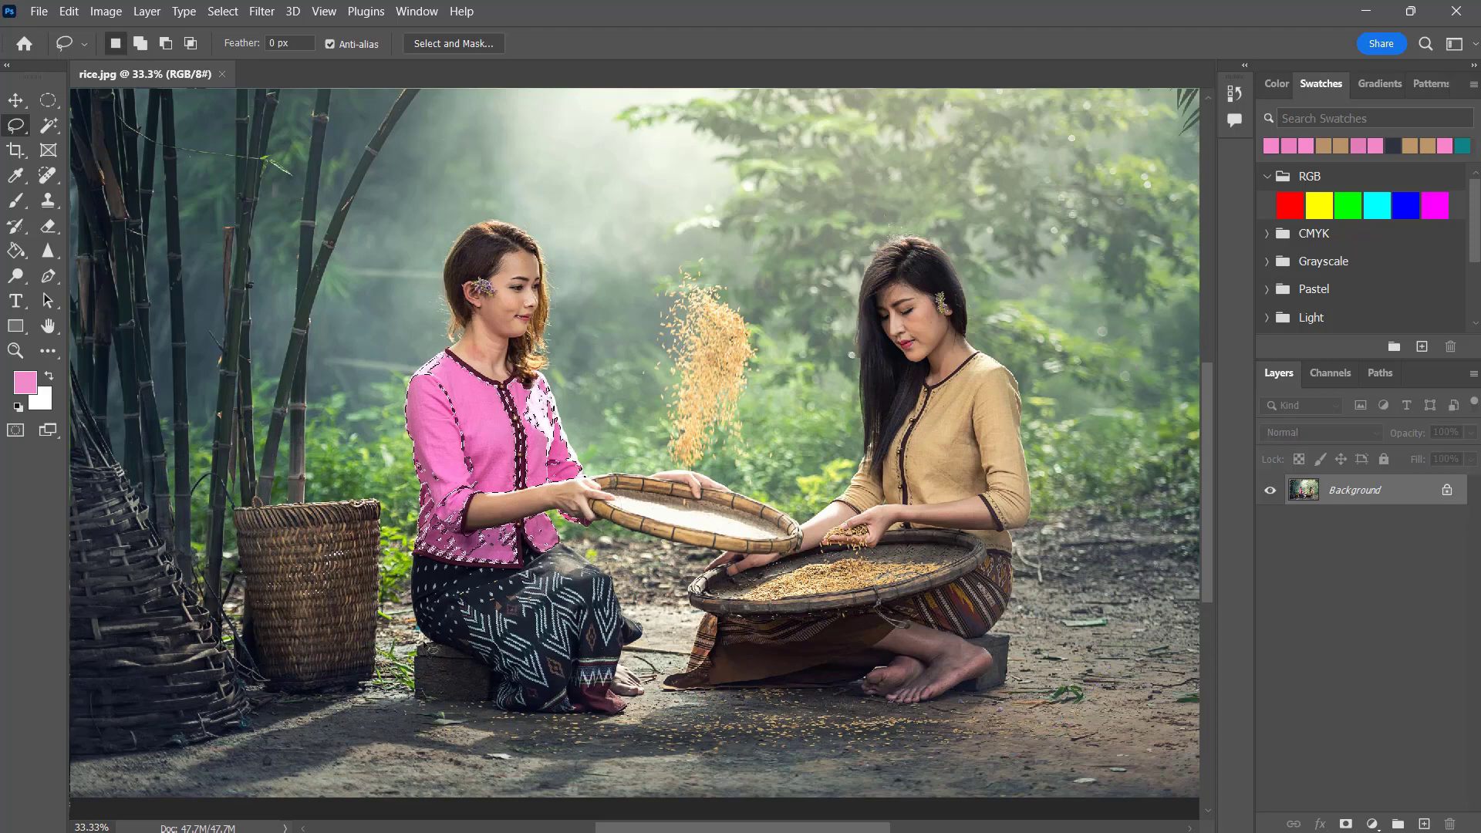
Step: Subtract the basket area from the shirt selection
{"action": "key", "text": "alt"}
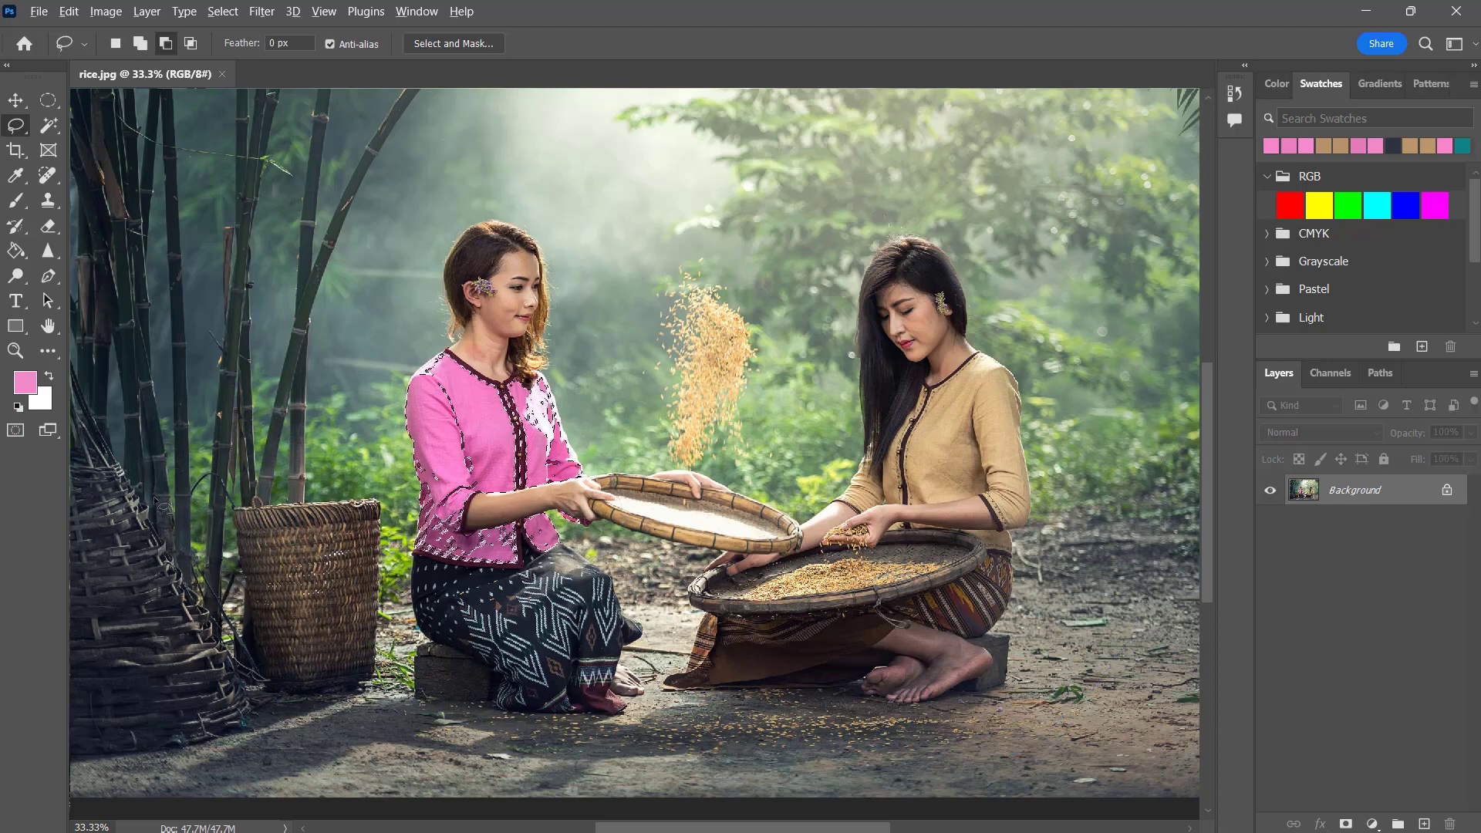
{"action": "left_click_drag", "start_coordinate": [158, 505], "coordinate": [254, 433]}
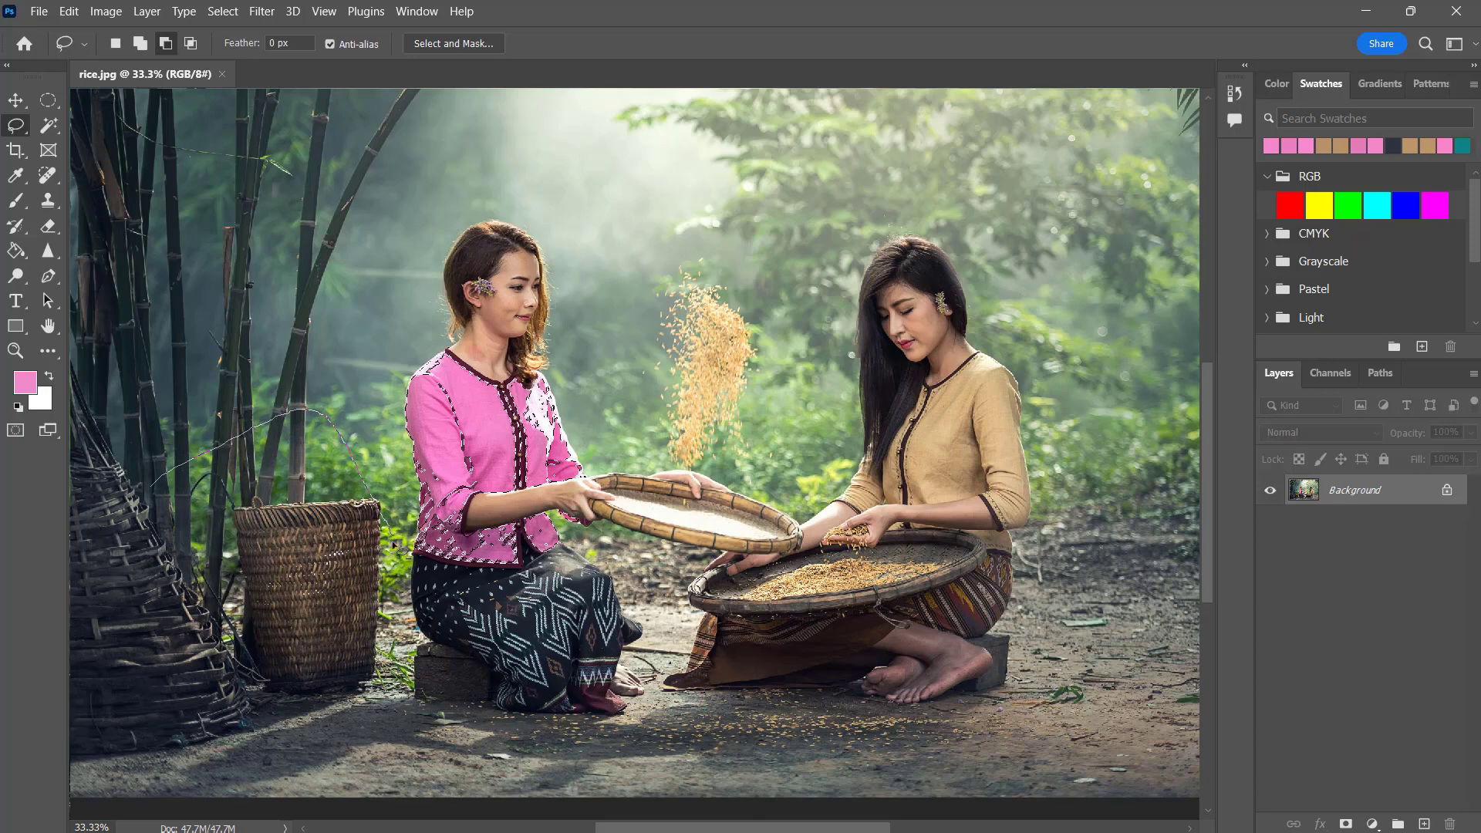
{"action": "left_click_drag", "start_coordinate": [463, 611], "coordinate": [657, 706]}
{"action": "mouse_move", "coordinate": [533, 752]}
{"action": "left_mouse_down"}
{"action": "mouse_move", "coordinate": [247, 717]}
{"action": "mouse_move", "coordinate": [173, 605]}
{"action": "mouse_move", "coordinate": [148, 505]}
{"action": "left_mouse_up"}
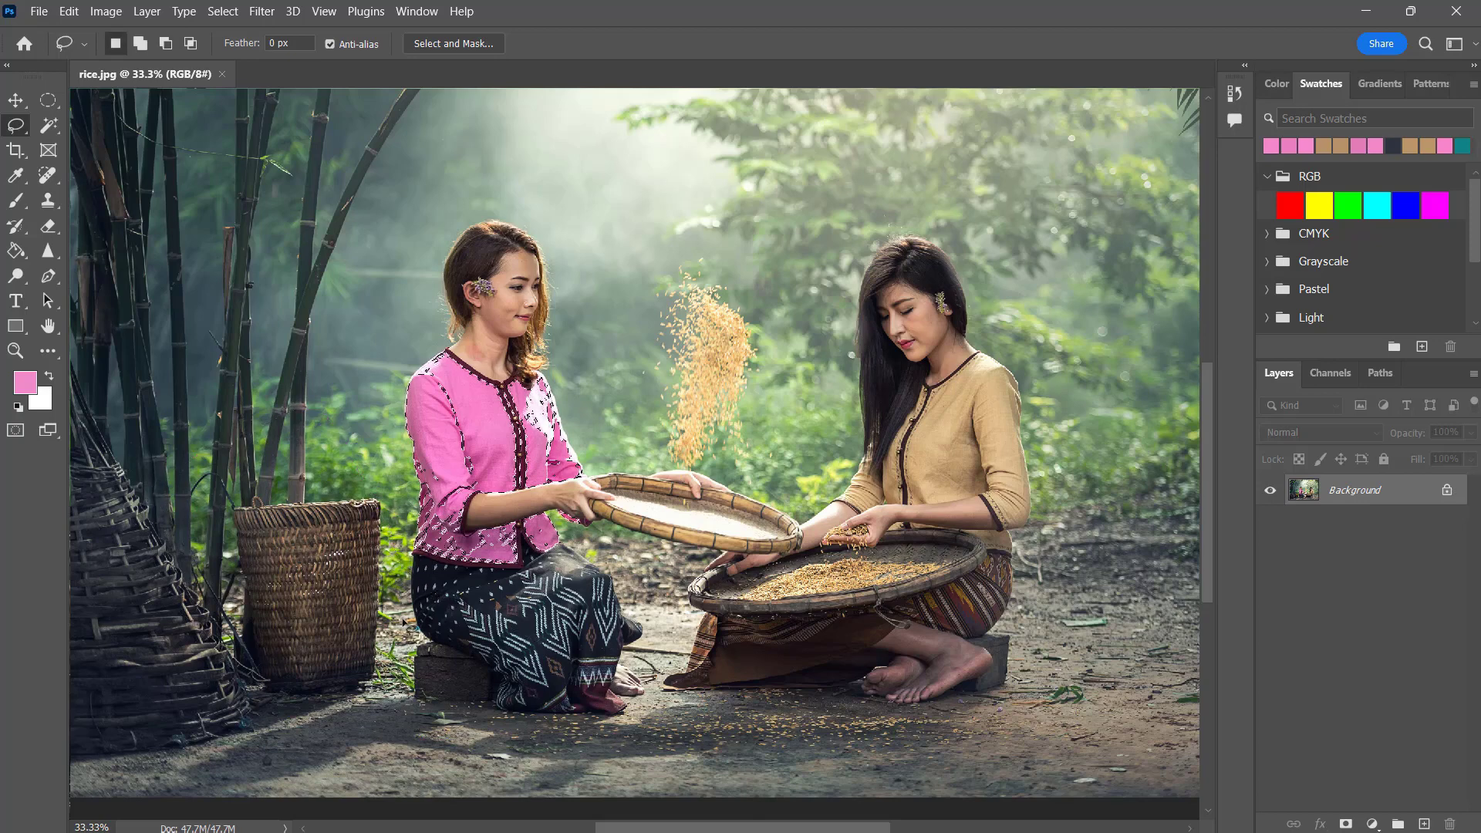
{"action": "key", "text": "ctrl+plus"}
{"action": "key", "text": "ctrl+plus"}
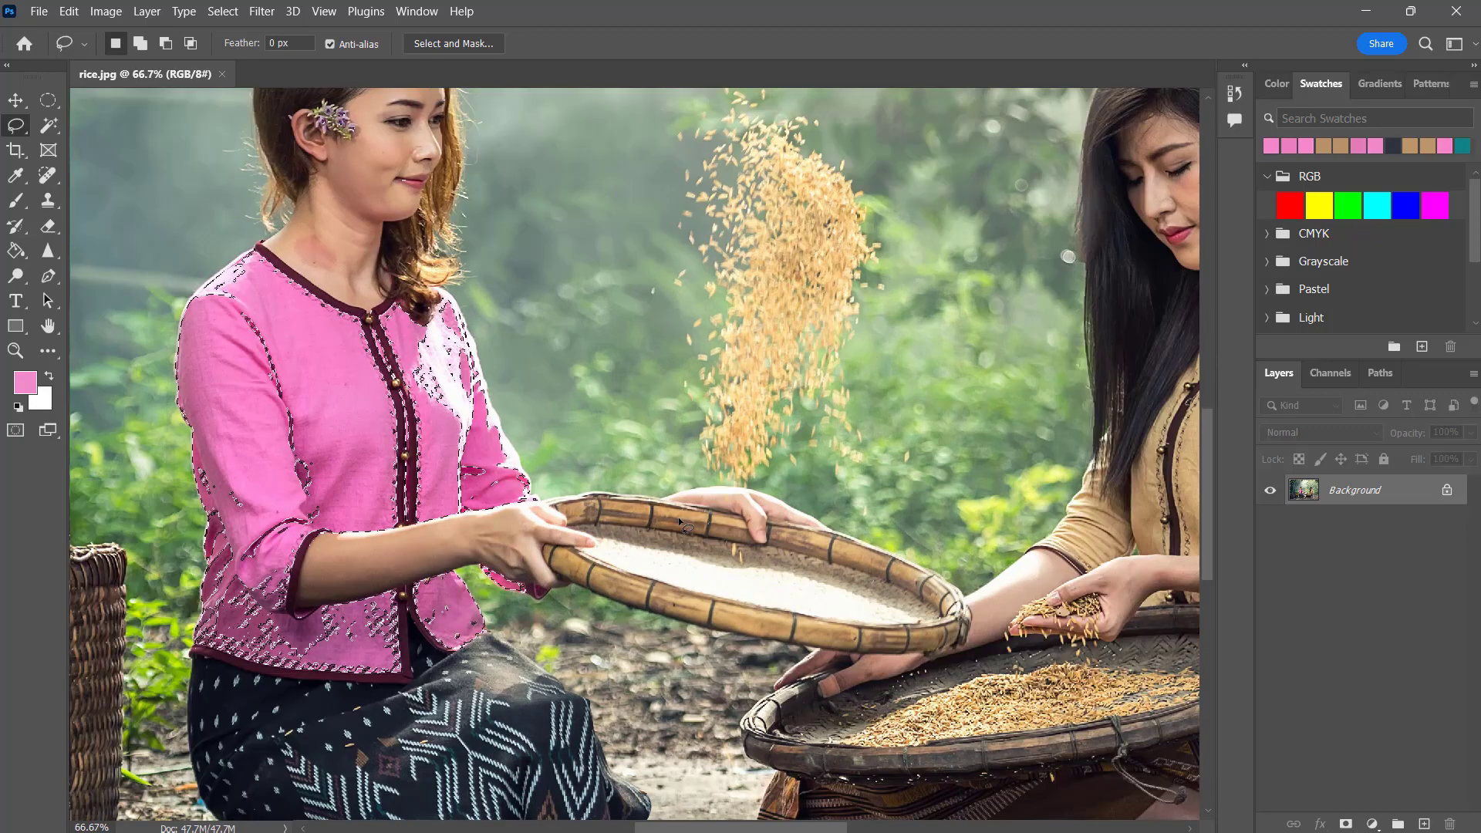
Step: Shift-lasso the missed left shoulder and sleeve edges into the blouse selection
{"action": "key", "text": "ctrl+plus"}
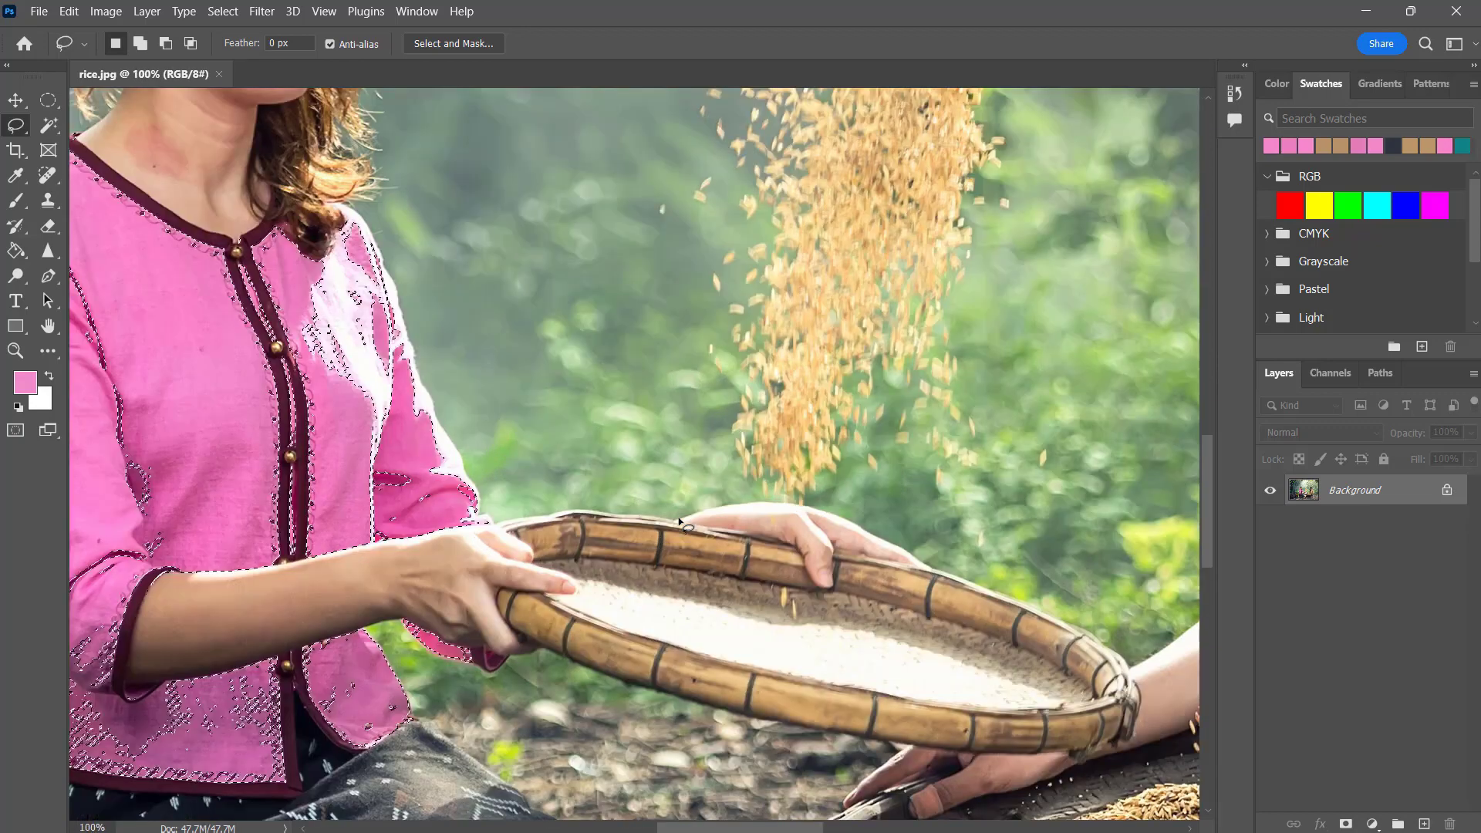
{"action": "left_click_drag", "start_coordinate": [457, 428], "coordinate": [827, 505]}
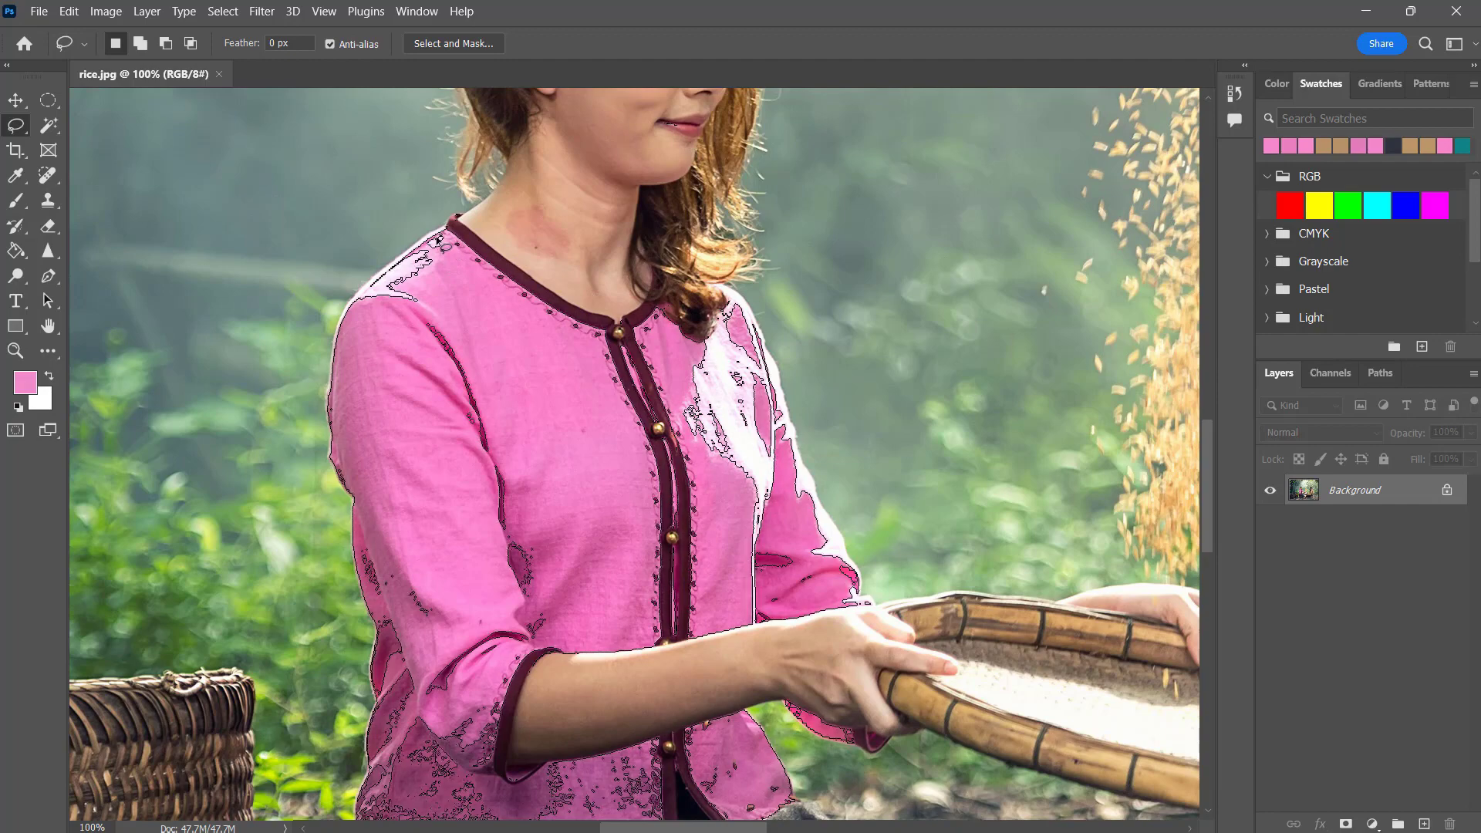
{"action": "key", "text": "shift"}
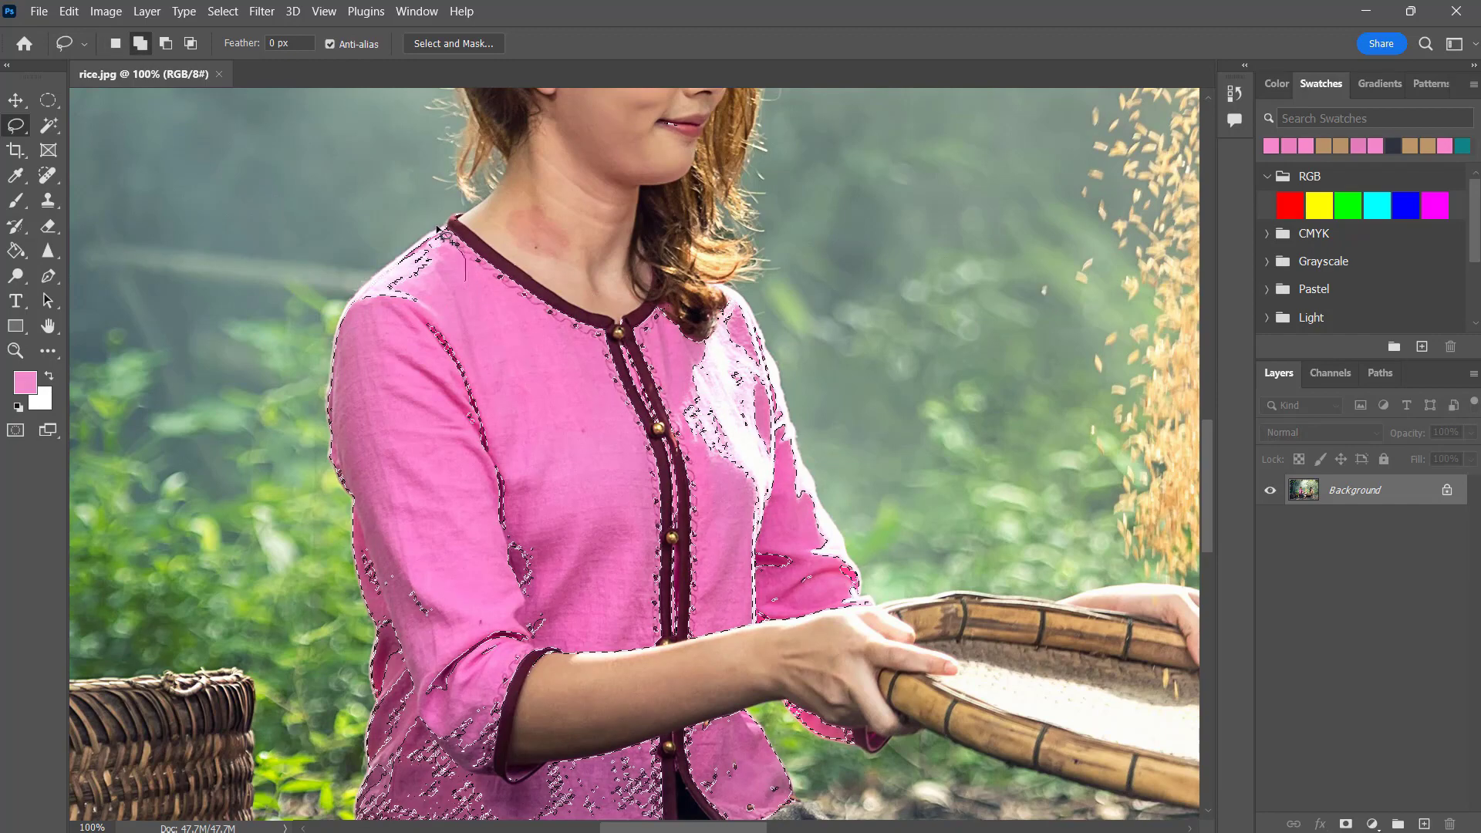
{"action": "left_click_drag", "start_coordinate": [406, 249], "coordinate": [377, 274]}
{"action": "left_click_drag", "start_coordinate": [412, 446], "coordinate": [476, 584]}
{"action": "left_click_drag", "start_coordinate": [563, 463], "coordinate": [472, 284]}
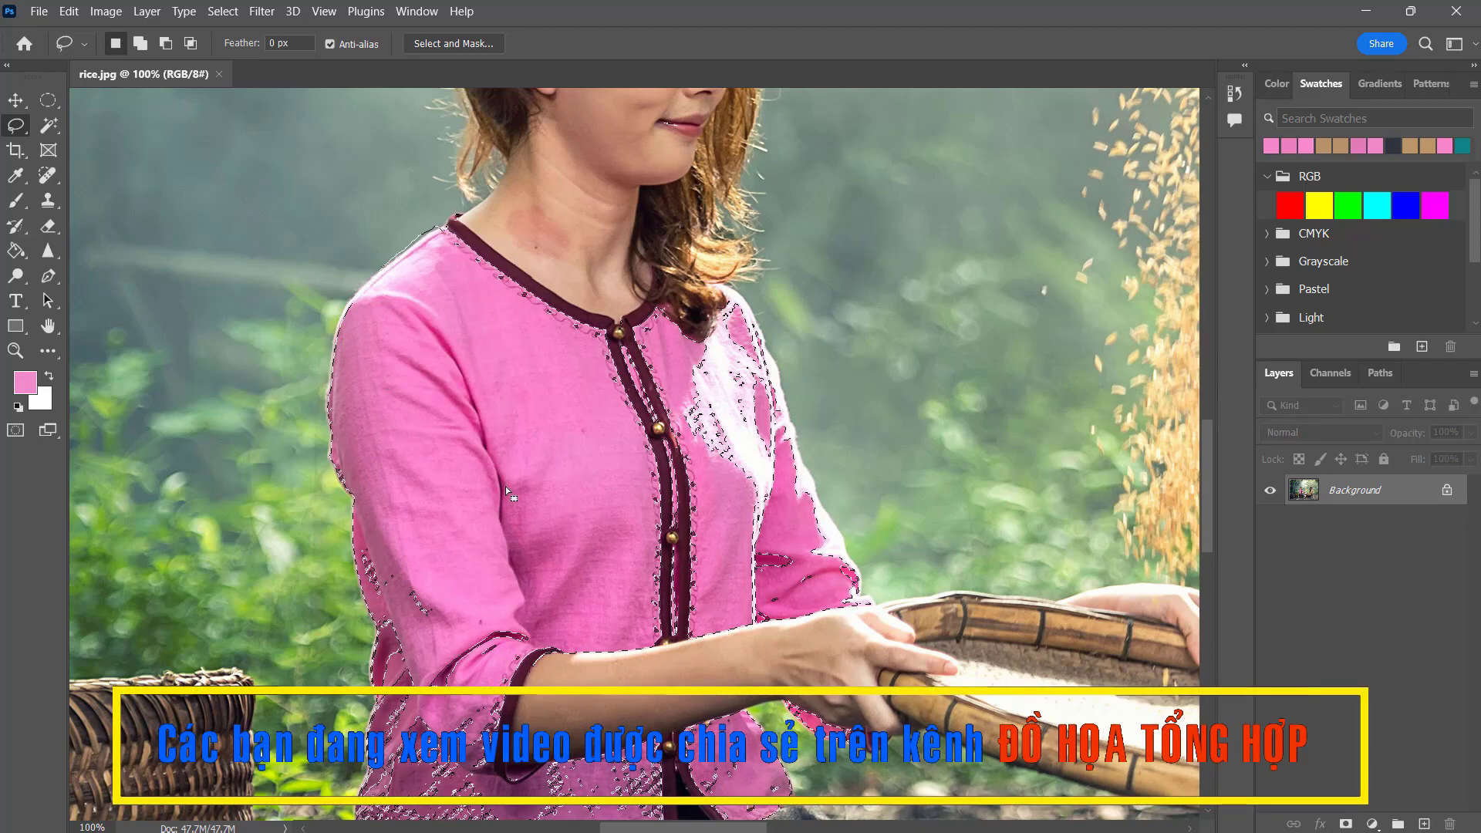
{"action": "scroll", "coordinate": [540, 627], "scroll_direction": "down", "scroll_amount": 5}
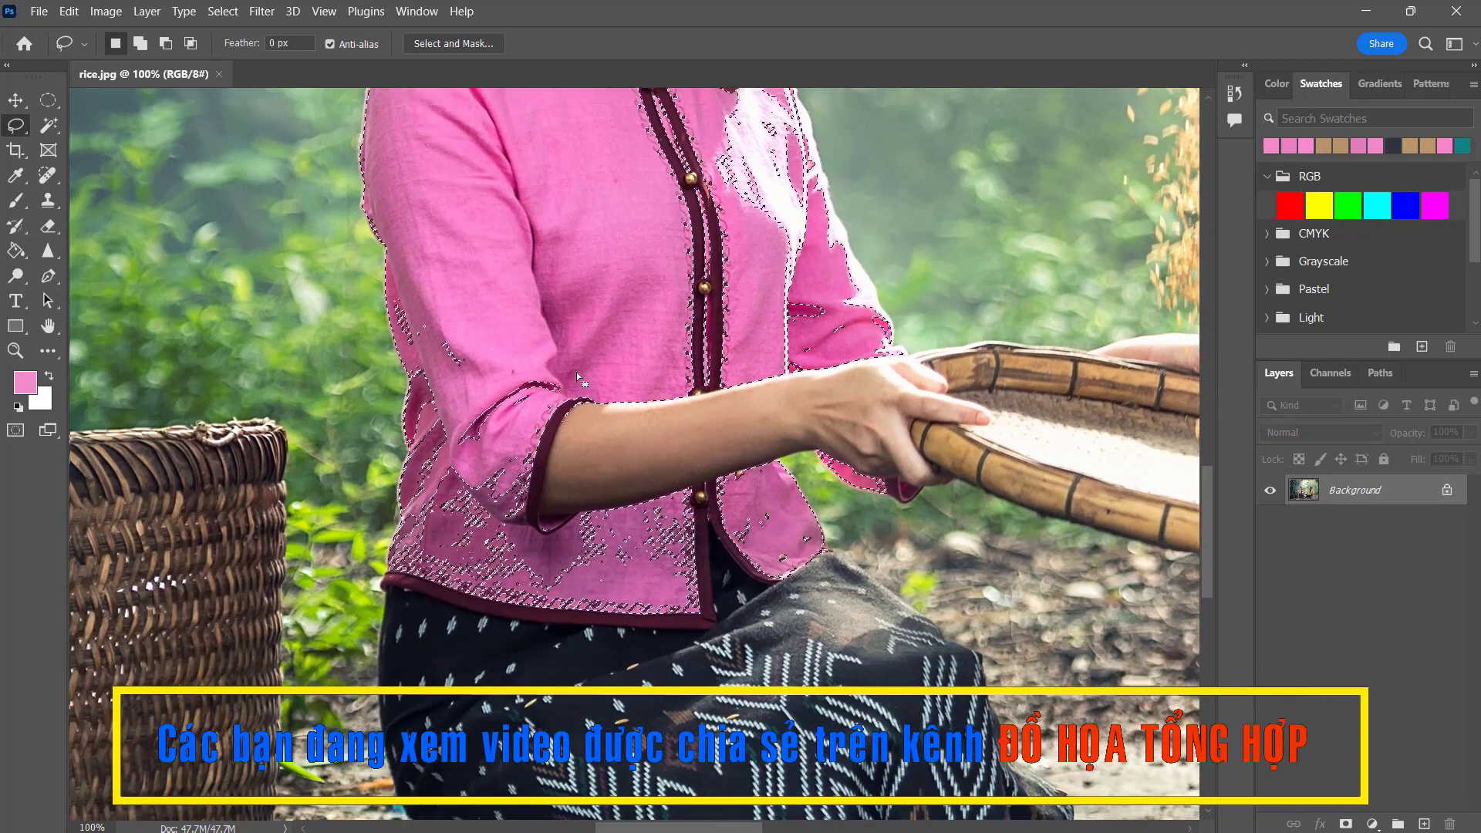
{"action": "key", "text": "ctrl+plus"}
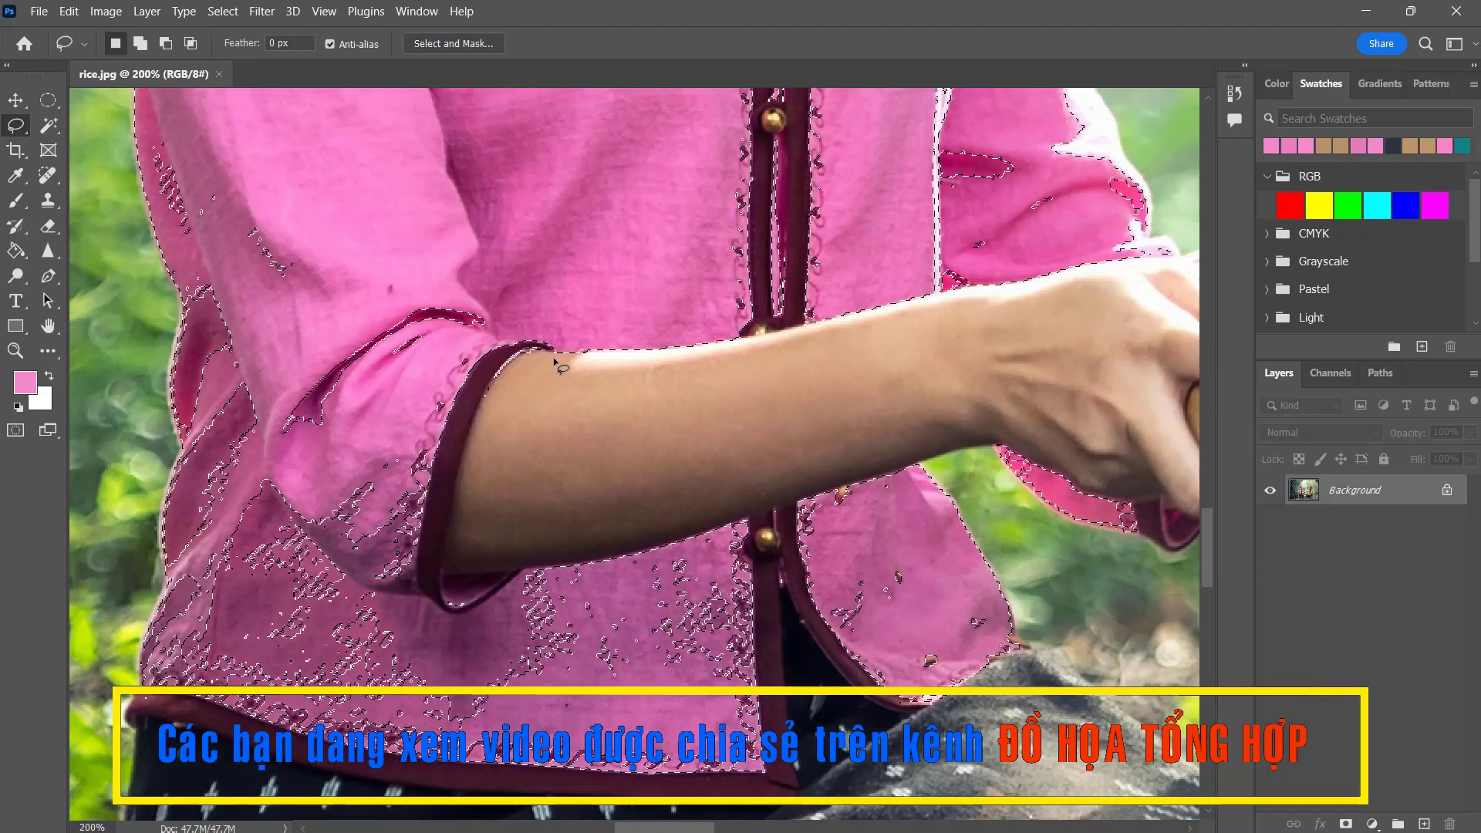
Step: Lasso the missed gaps along the shirt's left edge and speckled lower-left area into the selection
{"action": "scroll", "coordinate": [308, 162], "scroll_direction": "up", "scroll_amount": 1}
{"action": "scroll", "coordinate": [309, 162], "scroll_direction": "left", "scroll_amount": 1}
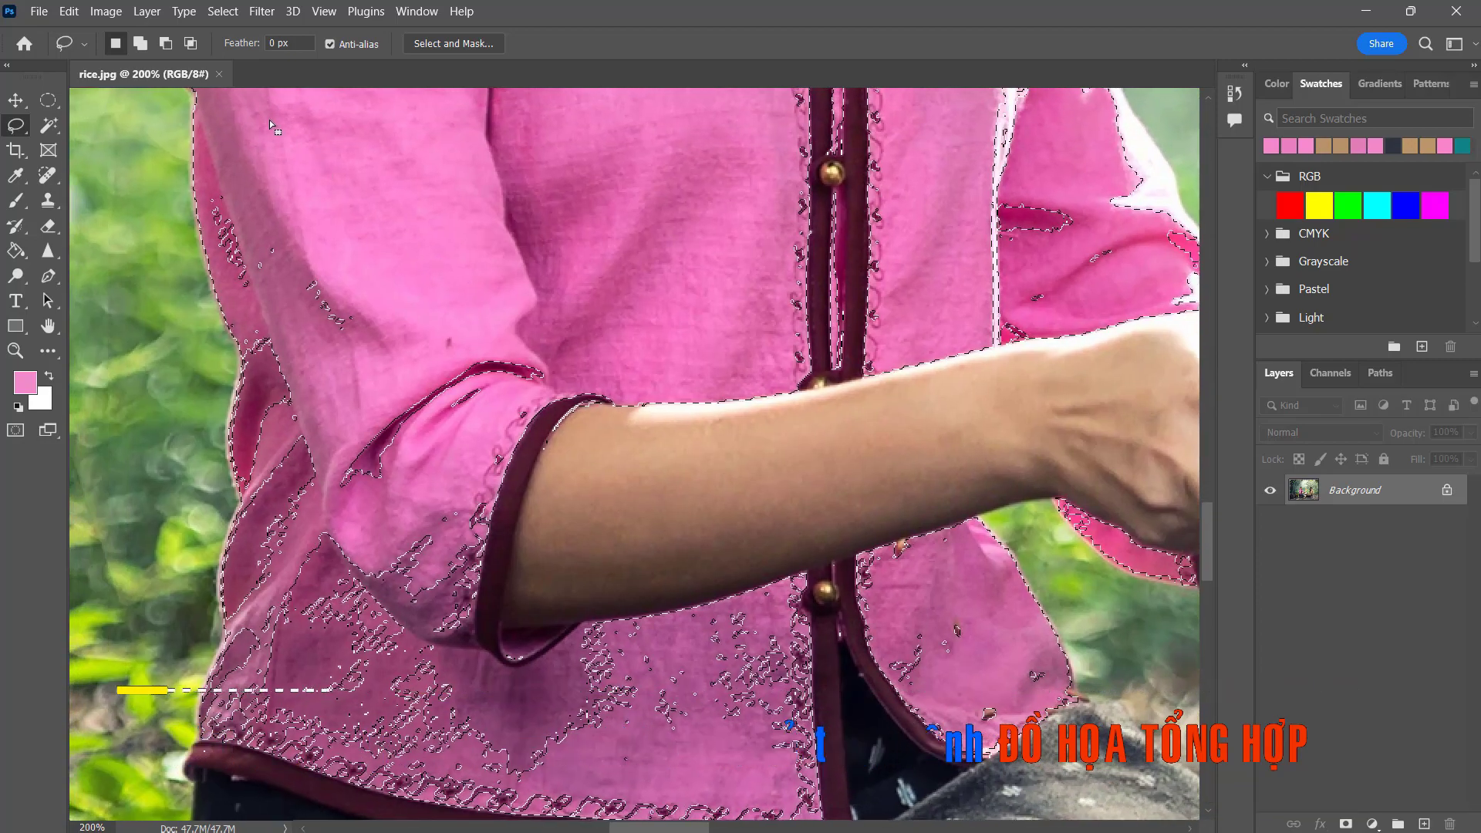
{"action": "left_click_drag", "start_coordinate": [244, 116], "coordinate": [203, 206]}
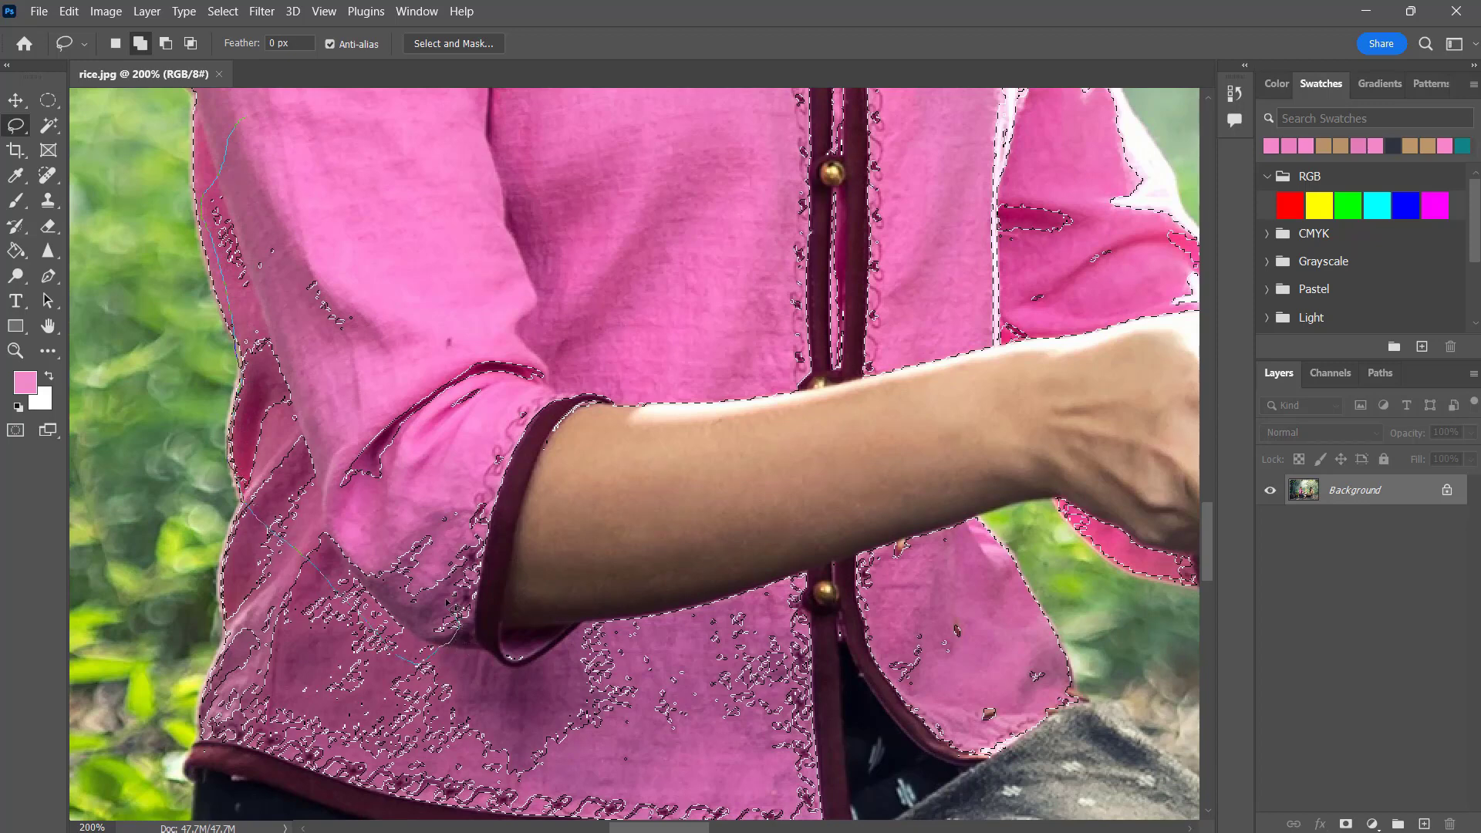
{"action": "mouse_move", "coordinate": [450, 312]}
{"action": "left_mouse_down"}
{"action": "mouse_move", "coordinate": [313, 144]}
{"action": "mouse_move", "coordinate": [239, 124]}
{"action": "left_mouse_up"}
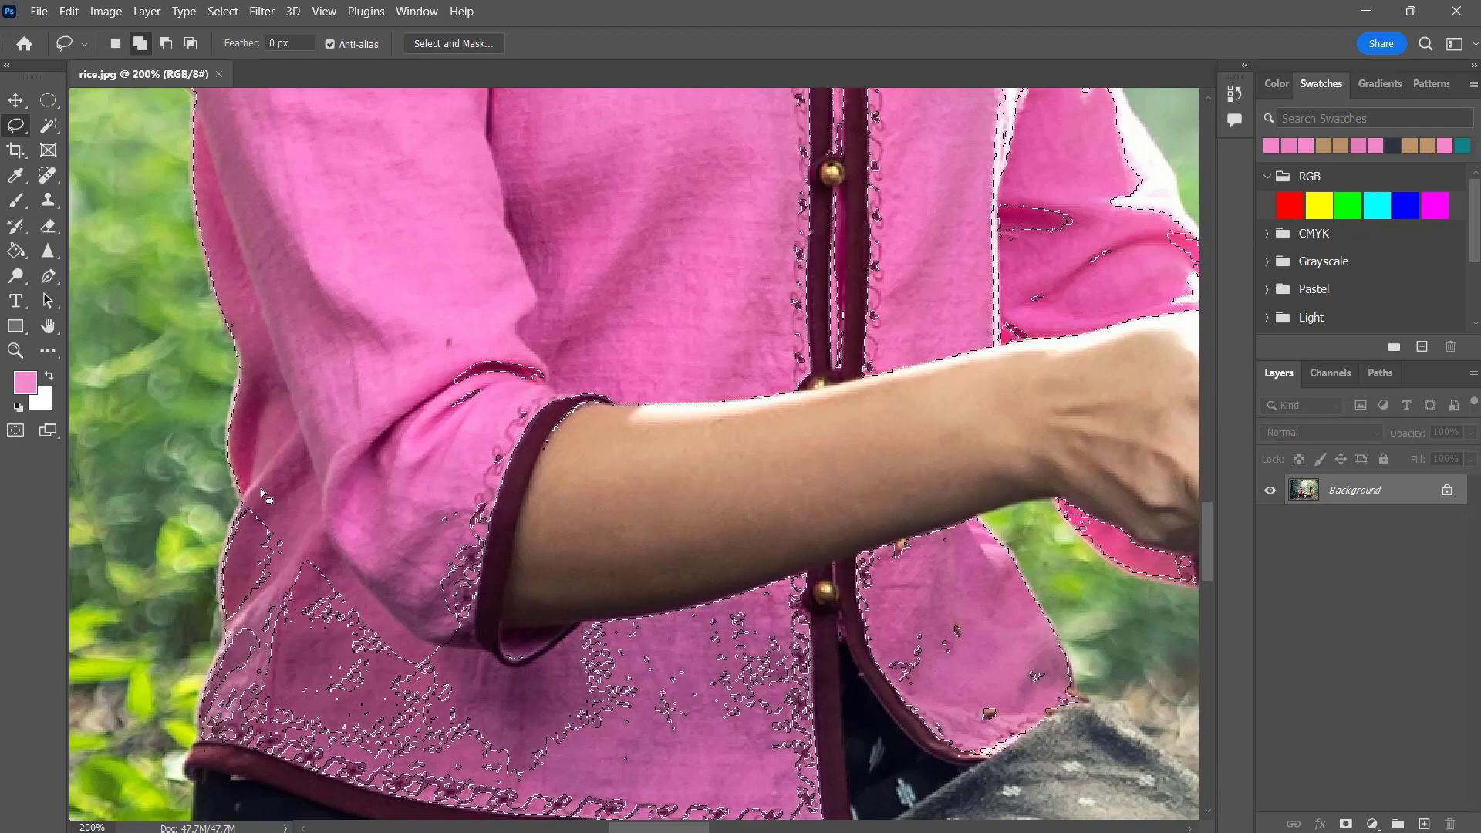
{"action": "left_click_drag", "start_coordinate": [262, 492], "coordinate": [249, 511]}
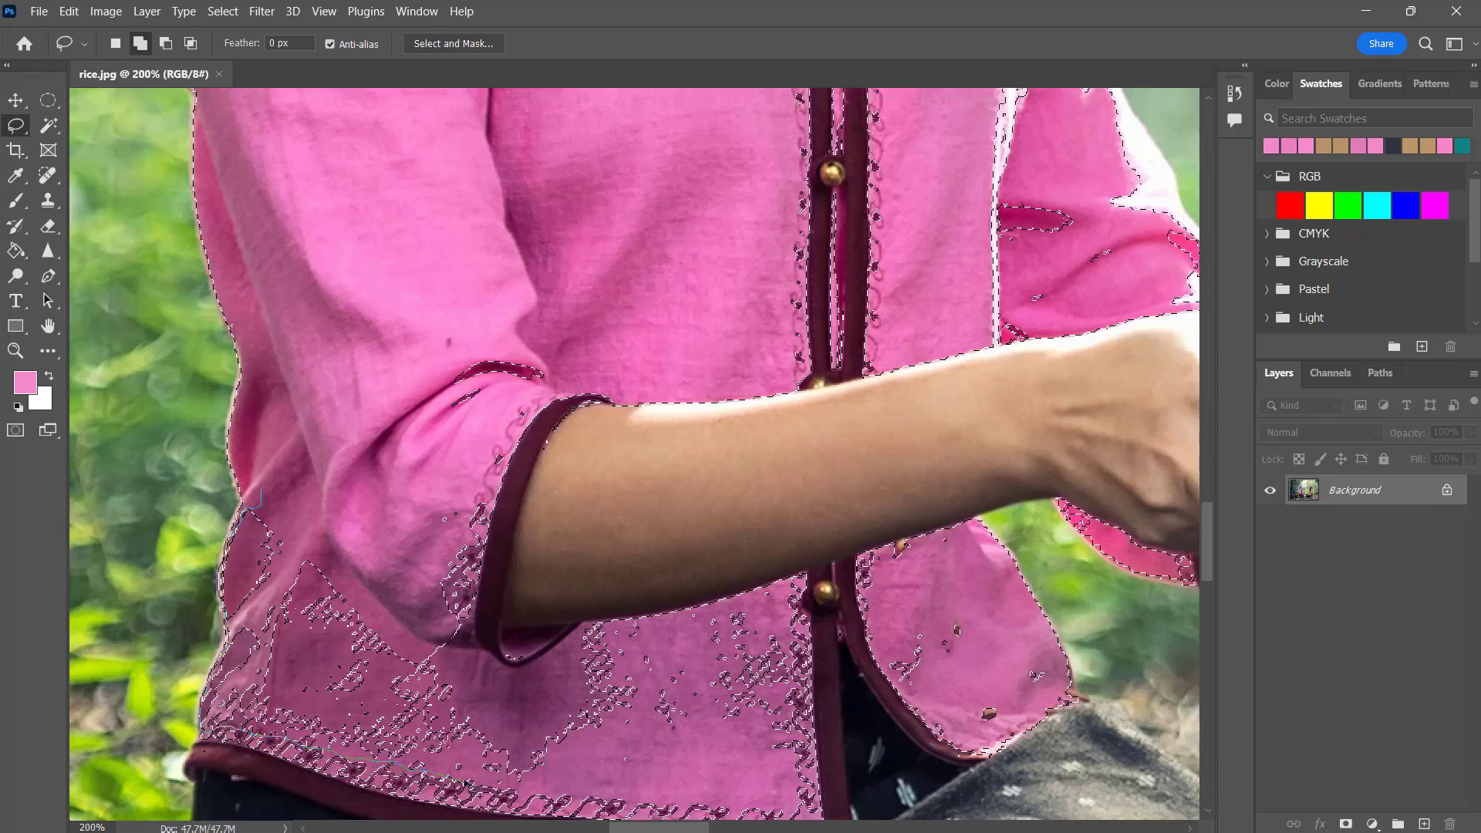
{"action": "left_click_drag", "start_coordinate": [484, 684], "coordinate": [365, 544]}
{"action": "left_click_drag", "start_coordinate": [268, 491], "coordinate": [262, 491]}
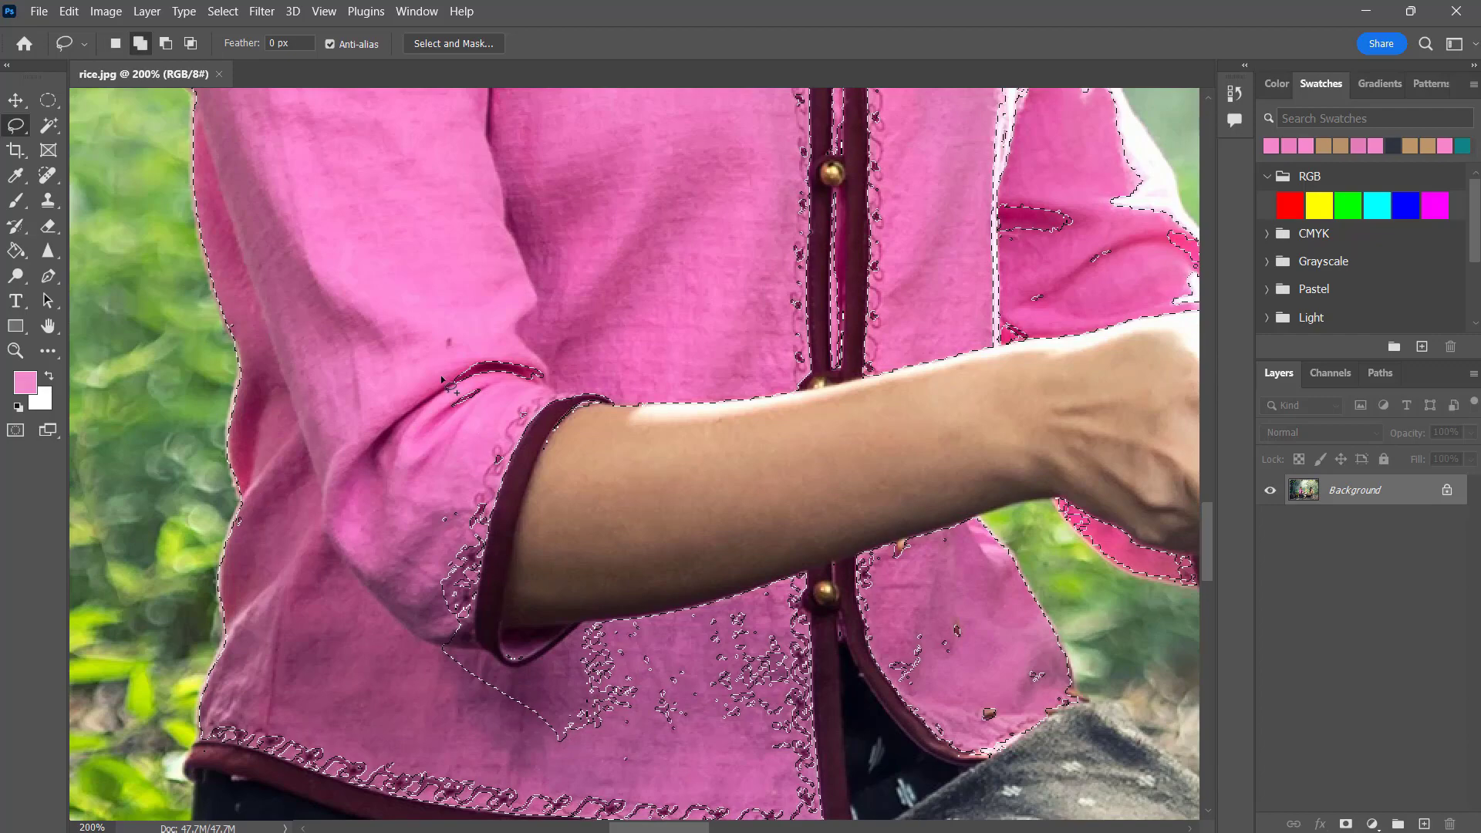
Step: Shift-lasso the shirt around the sleeve fold and down the sleeve edge into the selection
{"action": "key", "text": "shift"}
{"action": "left_click_drag", "start_coordinate": [424, 325], "coordinate": [570, 328]}
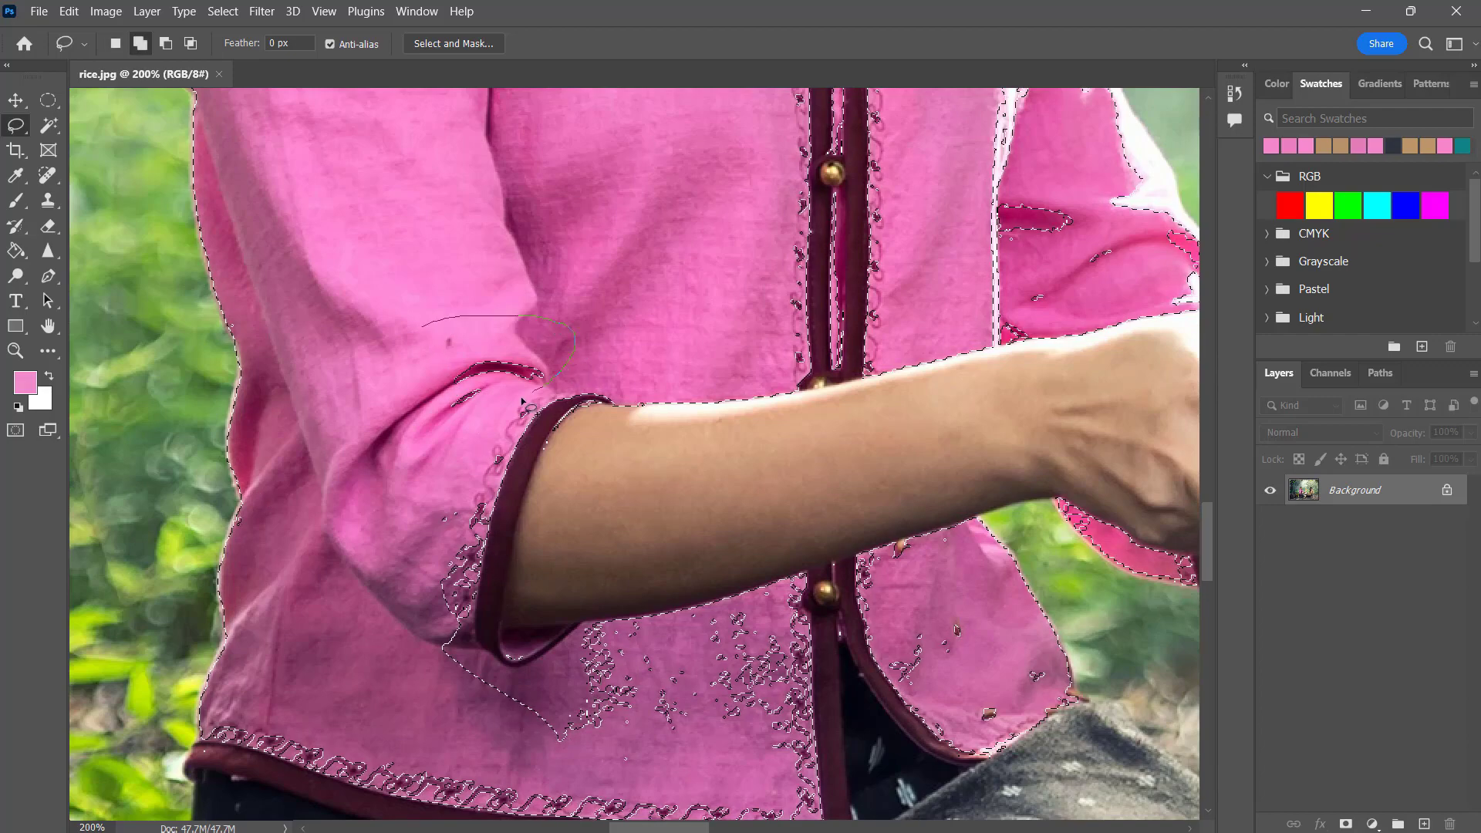
{"action": "mouse_move", "coordinate": [521, 401]}
{"action": "left_mouse_down"}
{"action": "mouse_move", "coordinate": [412, 374]}
{"action": "mouse_move", "coordinate": [424, 327]}
{"action": "left_mouse_up"}
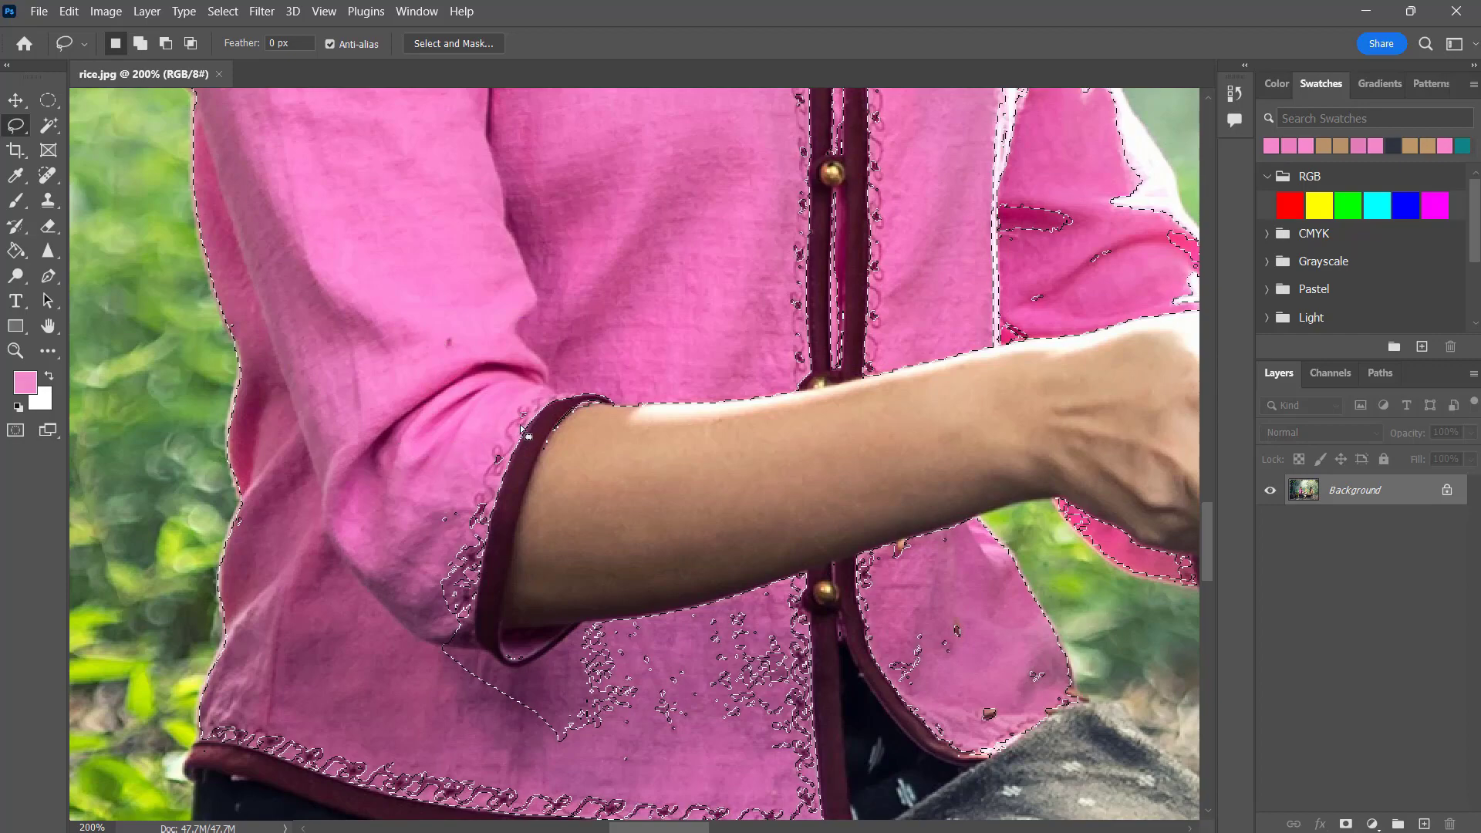
{"action": "left_click_drag", "start_coordinate": [426, 488], "coordinate": [451, 490]}
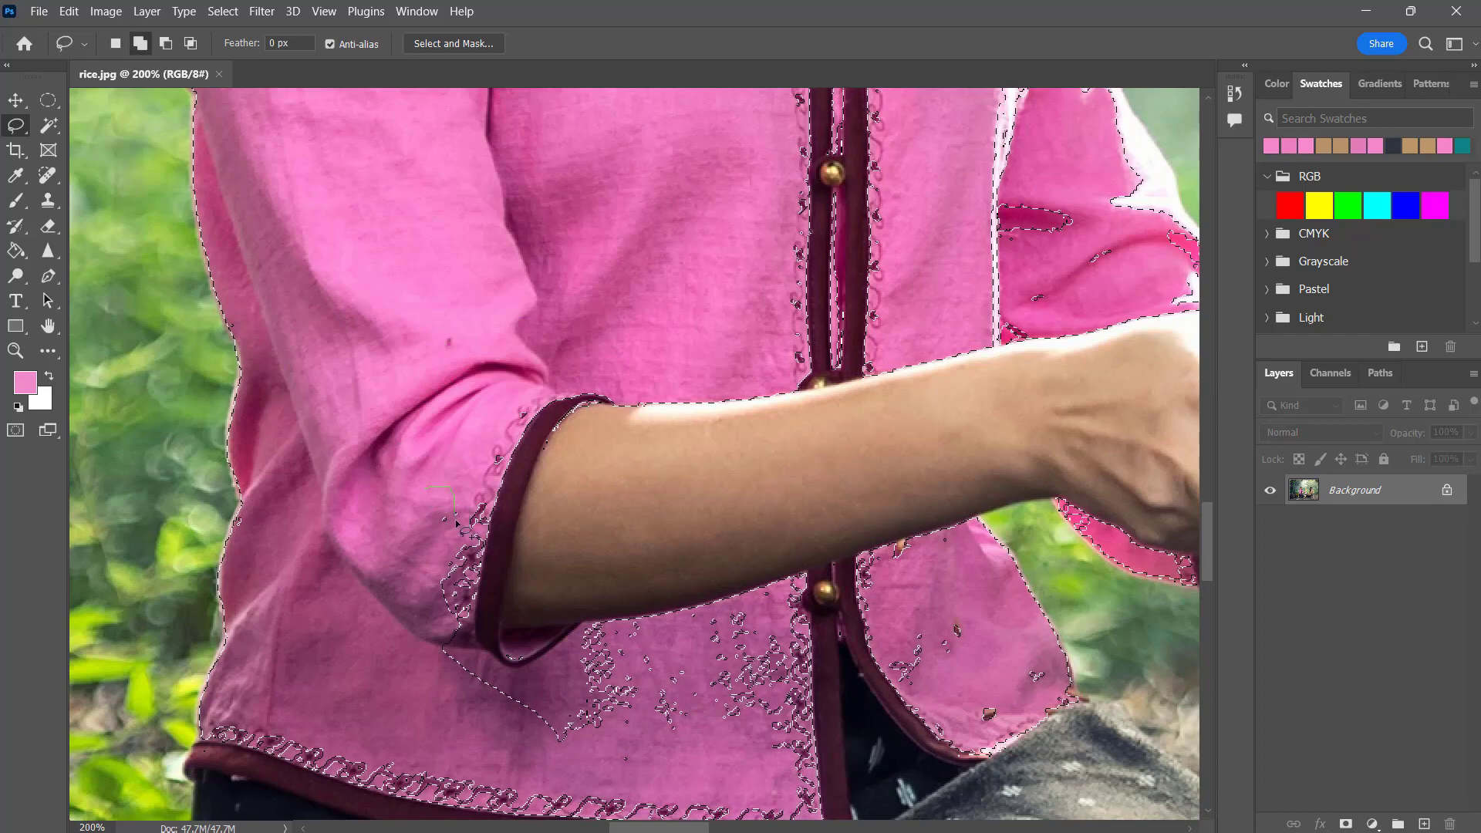
{"action": "mouse_move", "coordinate": [466, 556]}
{"action": "left_mouse_down"}
{"action": "mouse_move", "coordinate": [469, 613]}
{"action": "mouse_move", "coordinate": [498, 663]}
{"action": "left_mouse_up"}
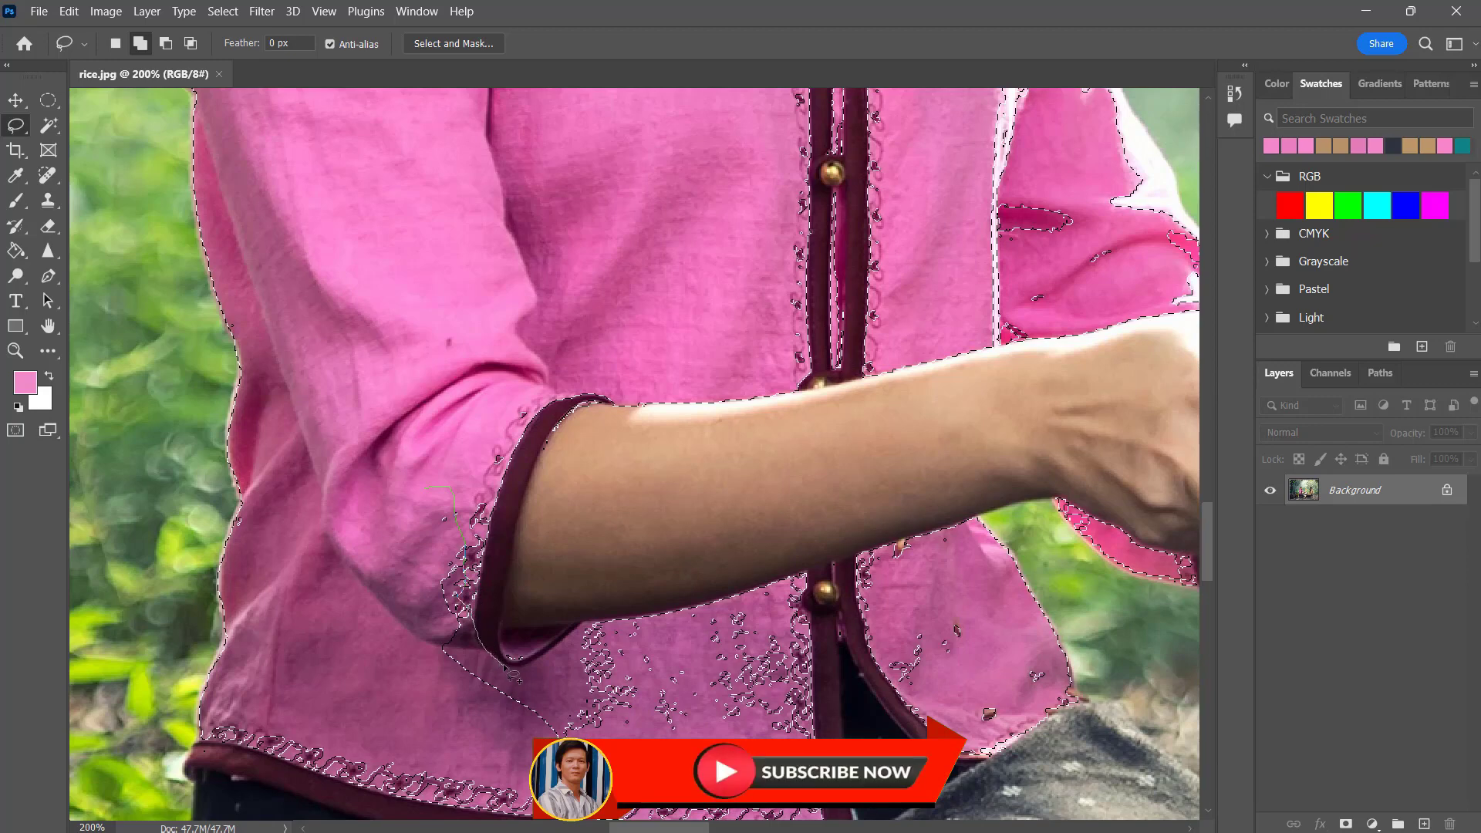
Step: Add the lower sleeve cuff outline and the speckled lower-front shirt patches to the selection
{"action": "left_click_drag", "start_coordinate": [497, 664], "coordinate": [423, 571]}
{"action": "left_click_drag", "start_coordinate": [422, 498], "coordinate": [425, 492]}
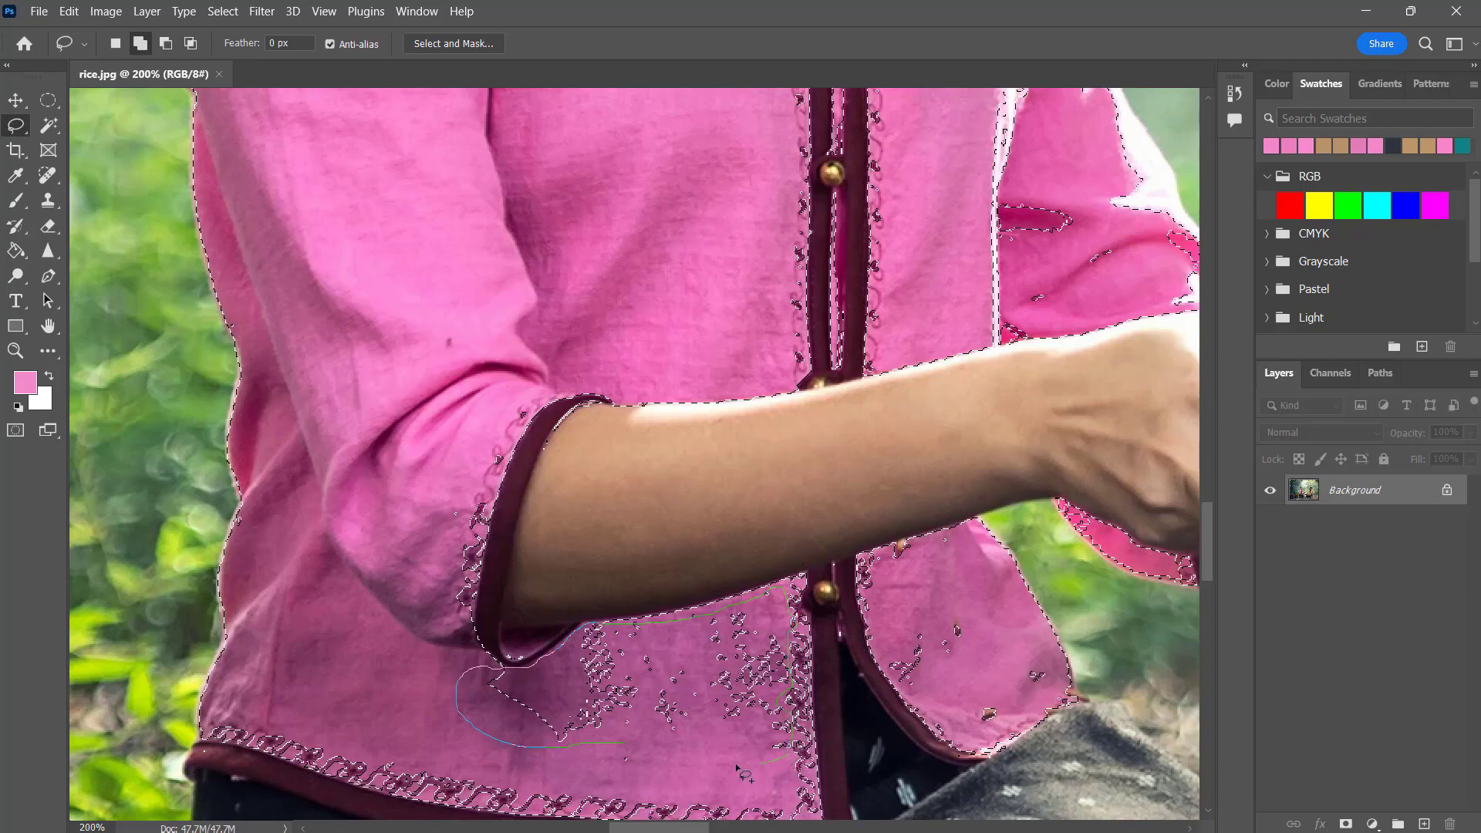
{"action": "left_click_drag", "start_coordinate": [621, 752], "coordinate": [586, 691]}
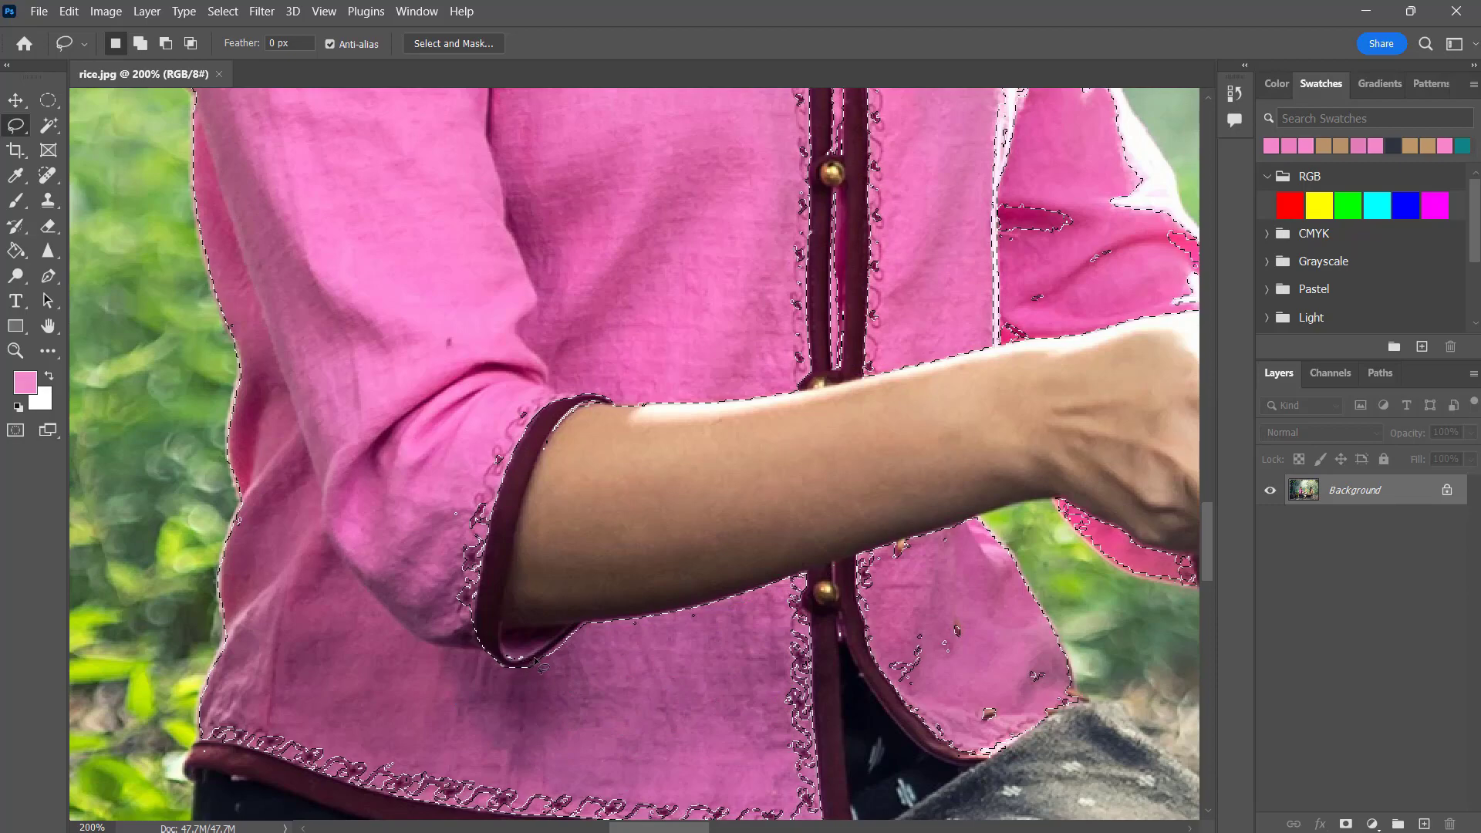
{"action": "key", "text": "shift"}
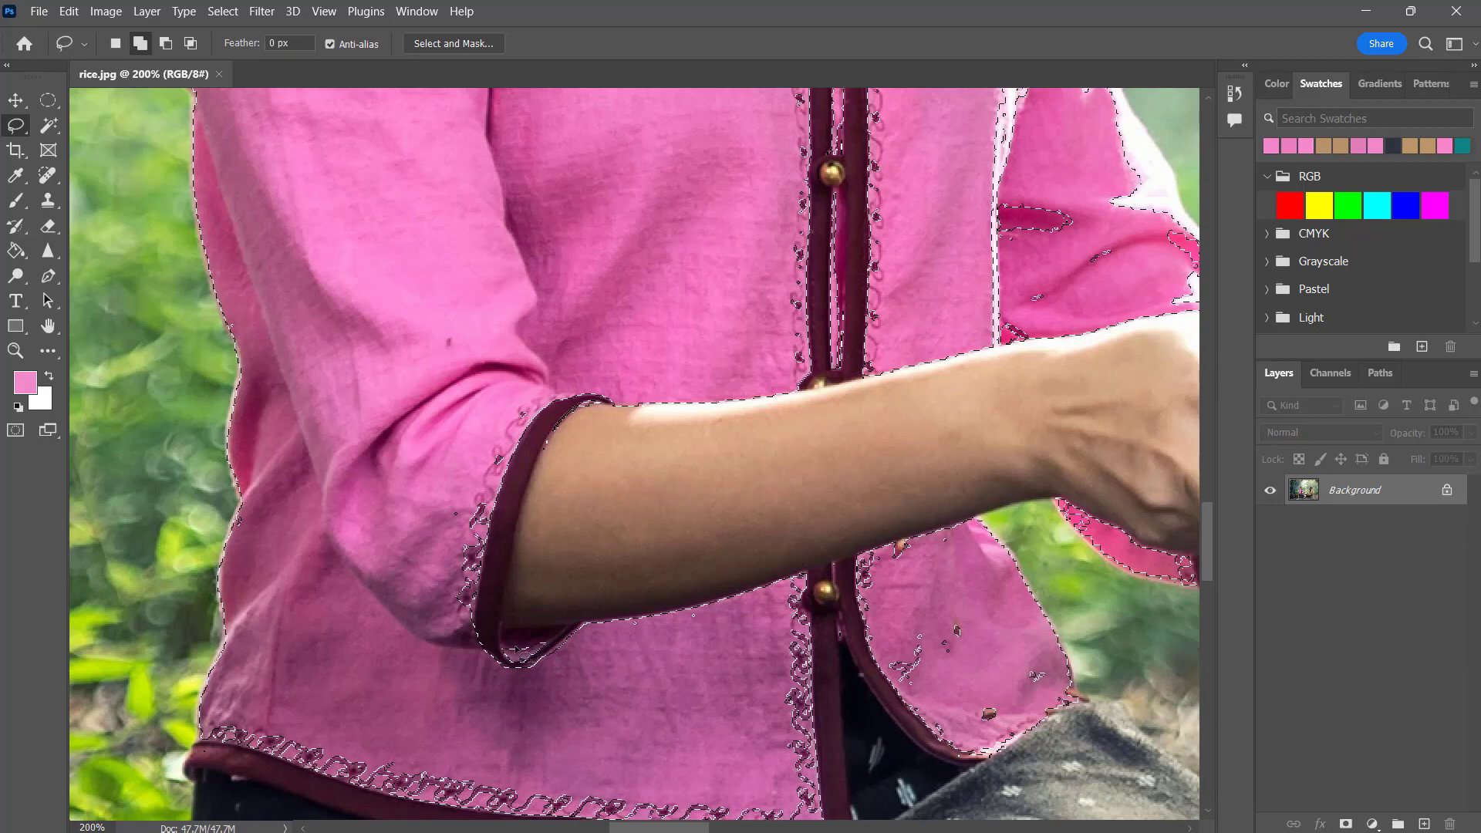
{"action": "left_click_drag", "start_coordinate": [710, 616], "coordinate": [639, 625]}
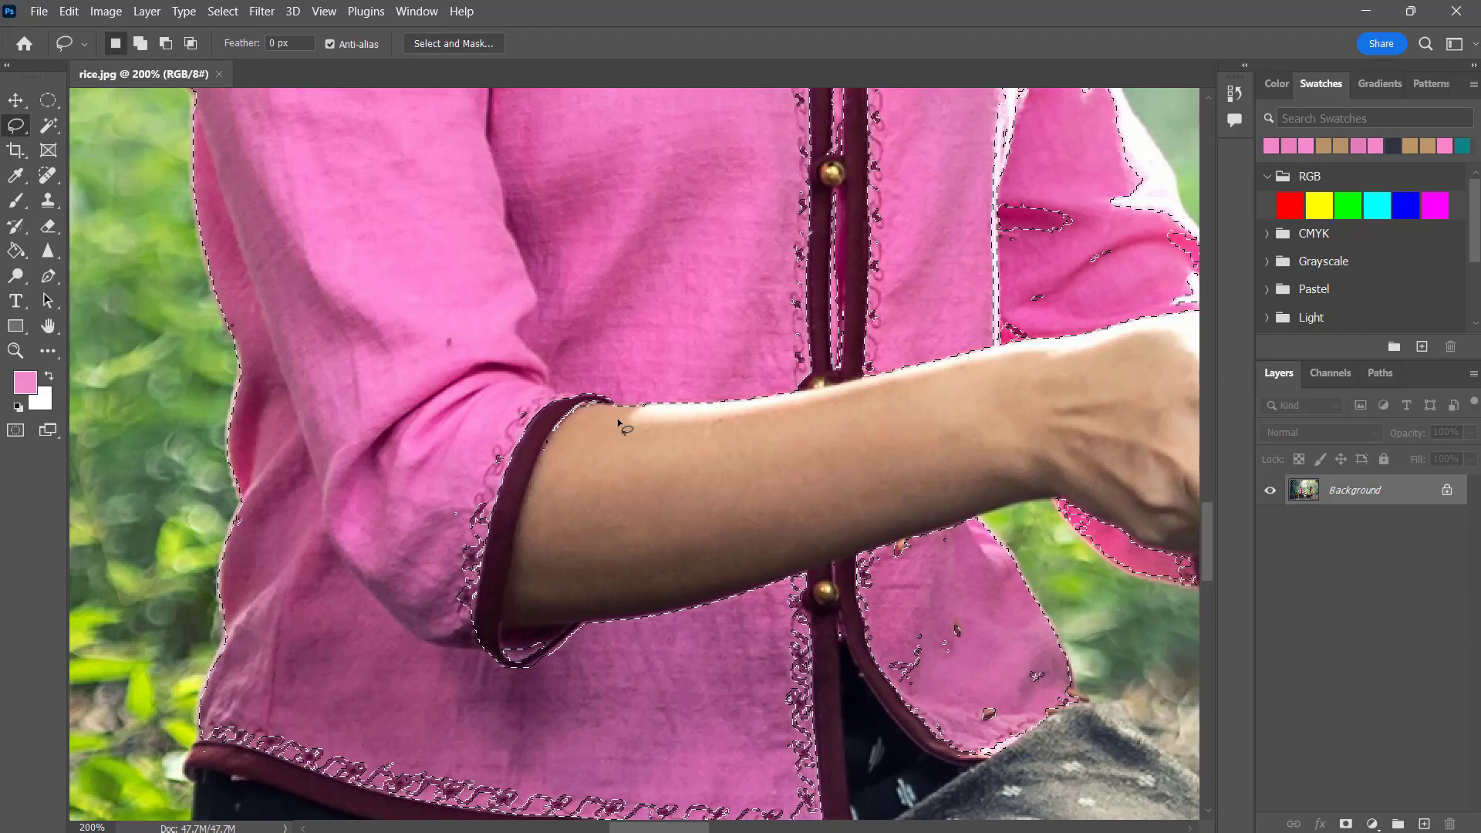
{"action": "key", "text": "alt"}
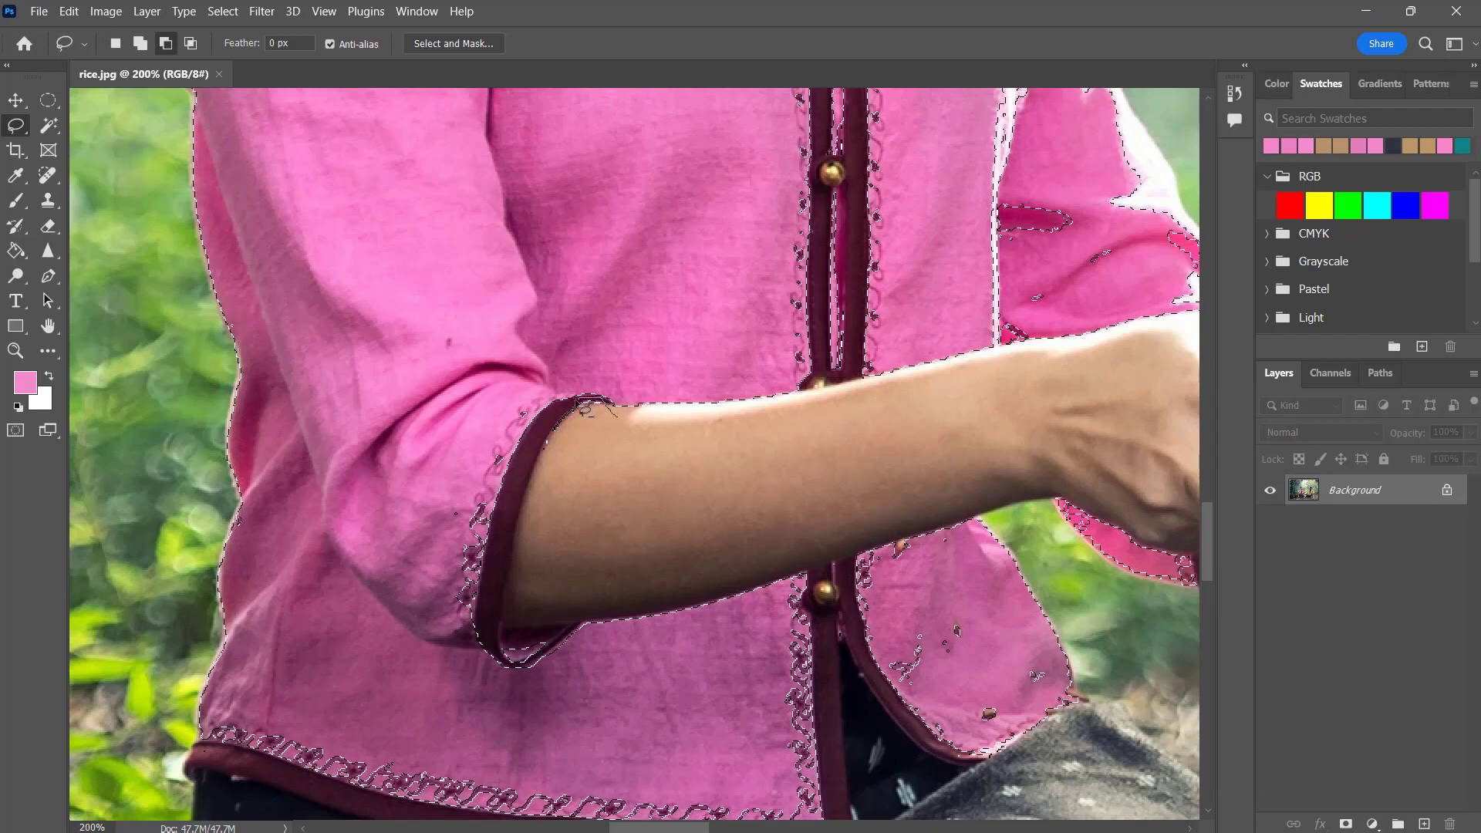
Step: Subtract the elbow skin from the selection and add the lower vest patch
{"action": "left_click_drag", "start_coordinate": [602, 433], "coordinate": [547, 441]}
{"action": "mouse_move", "coordinate": [873, 560]}
{"action": "left_mouse_down"}
{"action": "mouse_move", "coordinate": [730, 540]}
{"action": "mouse_move", "coordinate": [499, 432]}
{"action": "mouse_move", "coordinate": [572, 448]}
{"action": "left_mouse_up"}
{"action": "key", "text": "shift"}
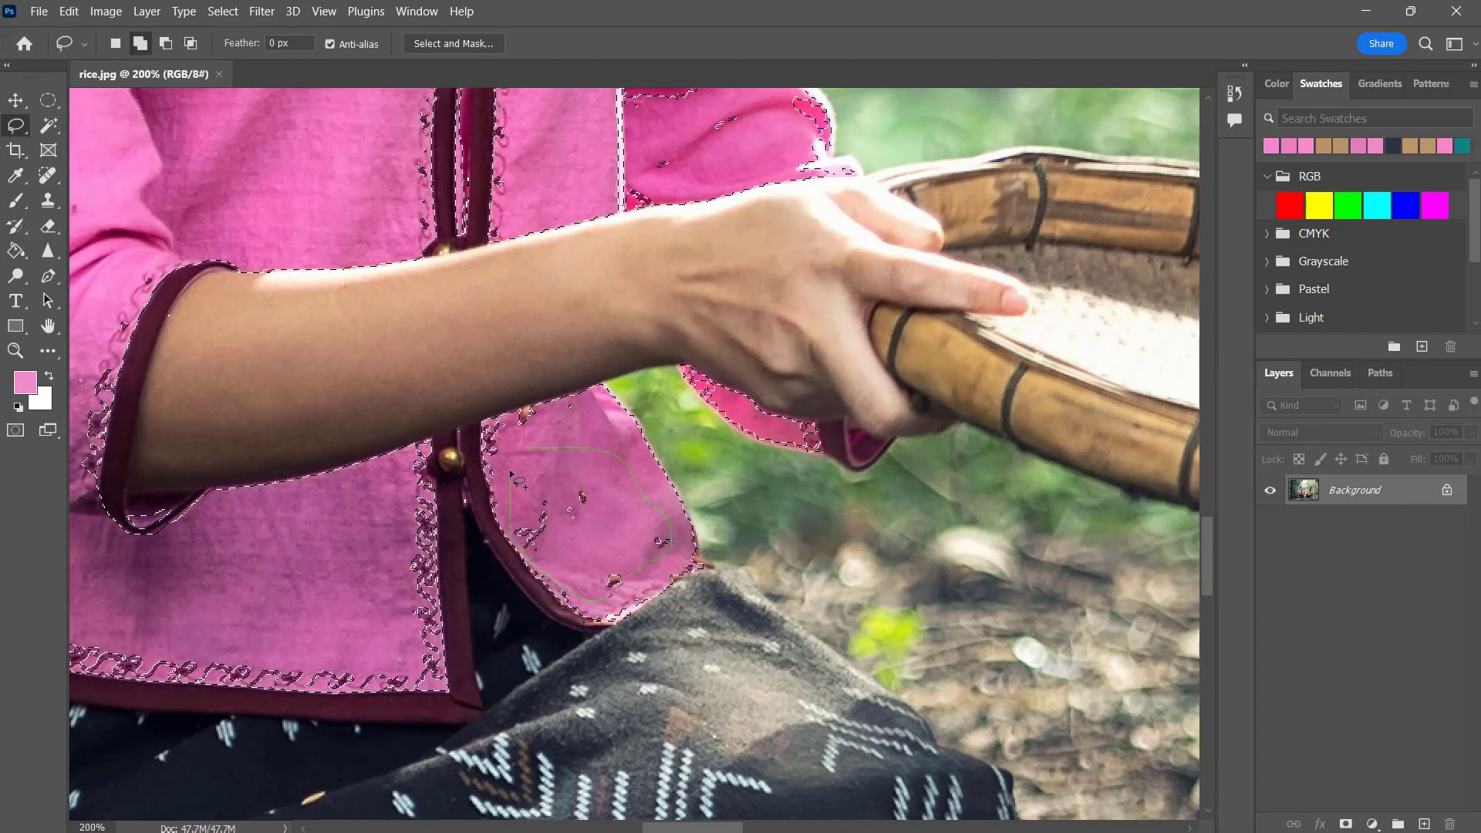
{"action": "left_click_drag", "start_coordinate": [522, 447], "coordinate": [527, 449]}
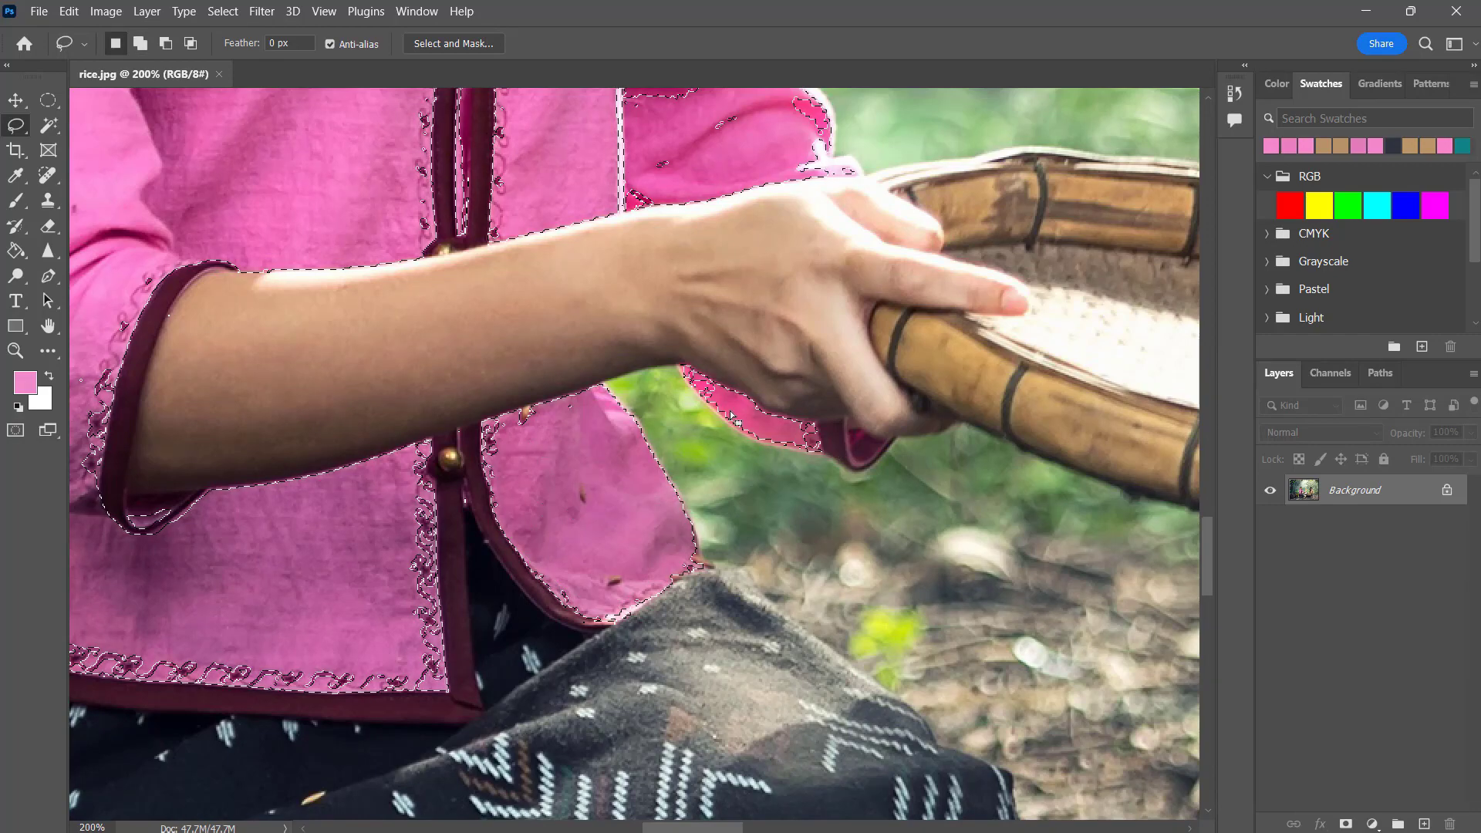
{"action": "key", "text": "shift"}
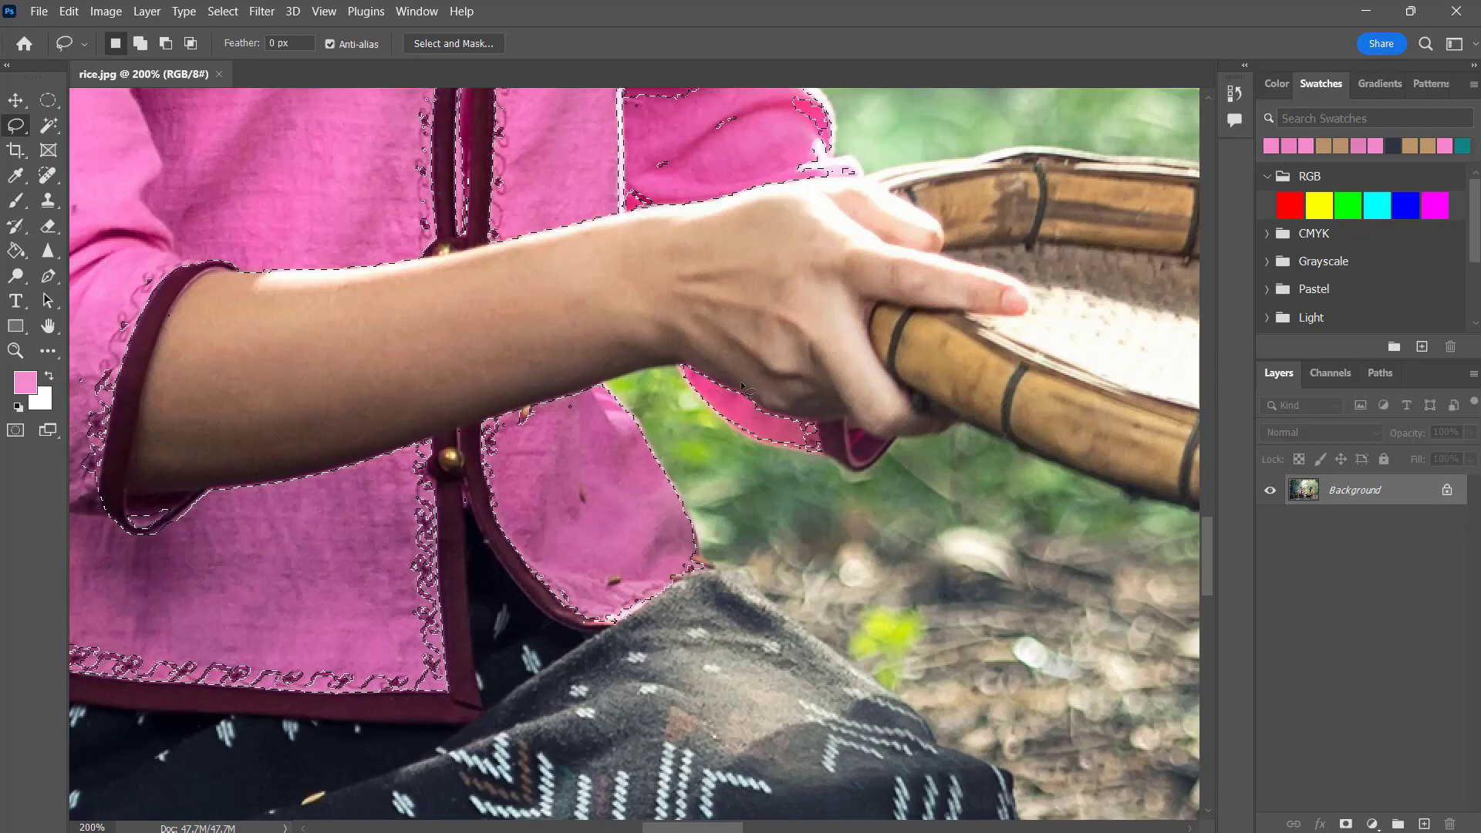
Step: Add the dark placket strip to the selection and begin outlining the sunlit upper shirt
{"action": "left_click_drag", "start_coordinate": [785, 364], "coordinate": [764, 623]}
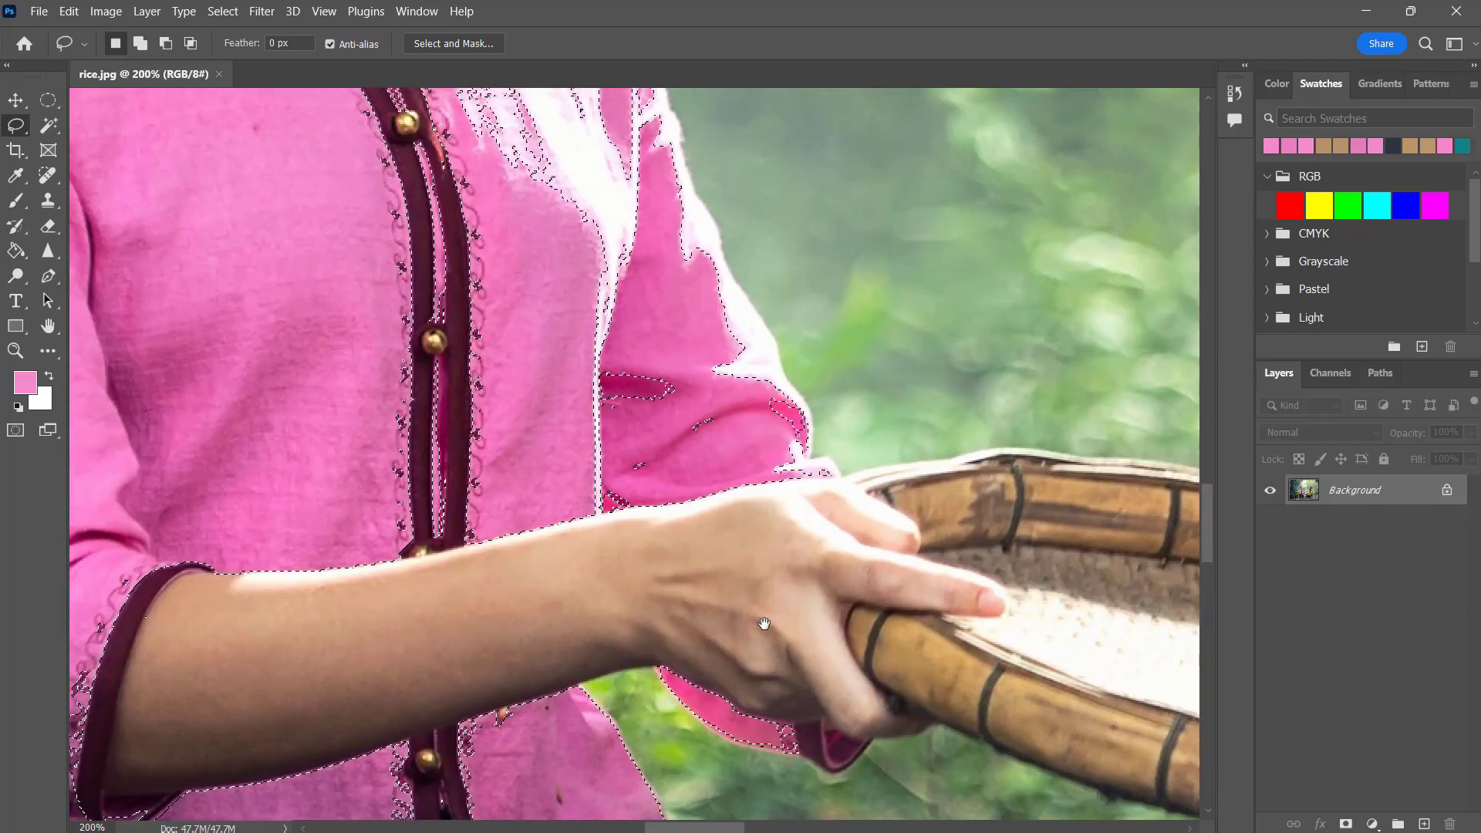
{"action": "left_click_drag", "start_coordinate": [641, 359], "coordinate": [702, 547]}
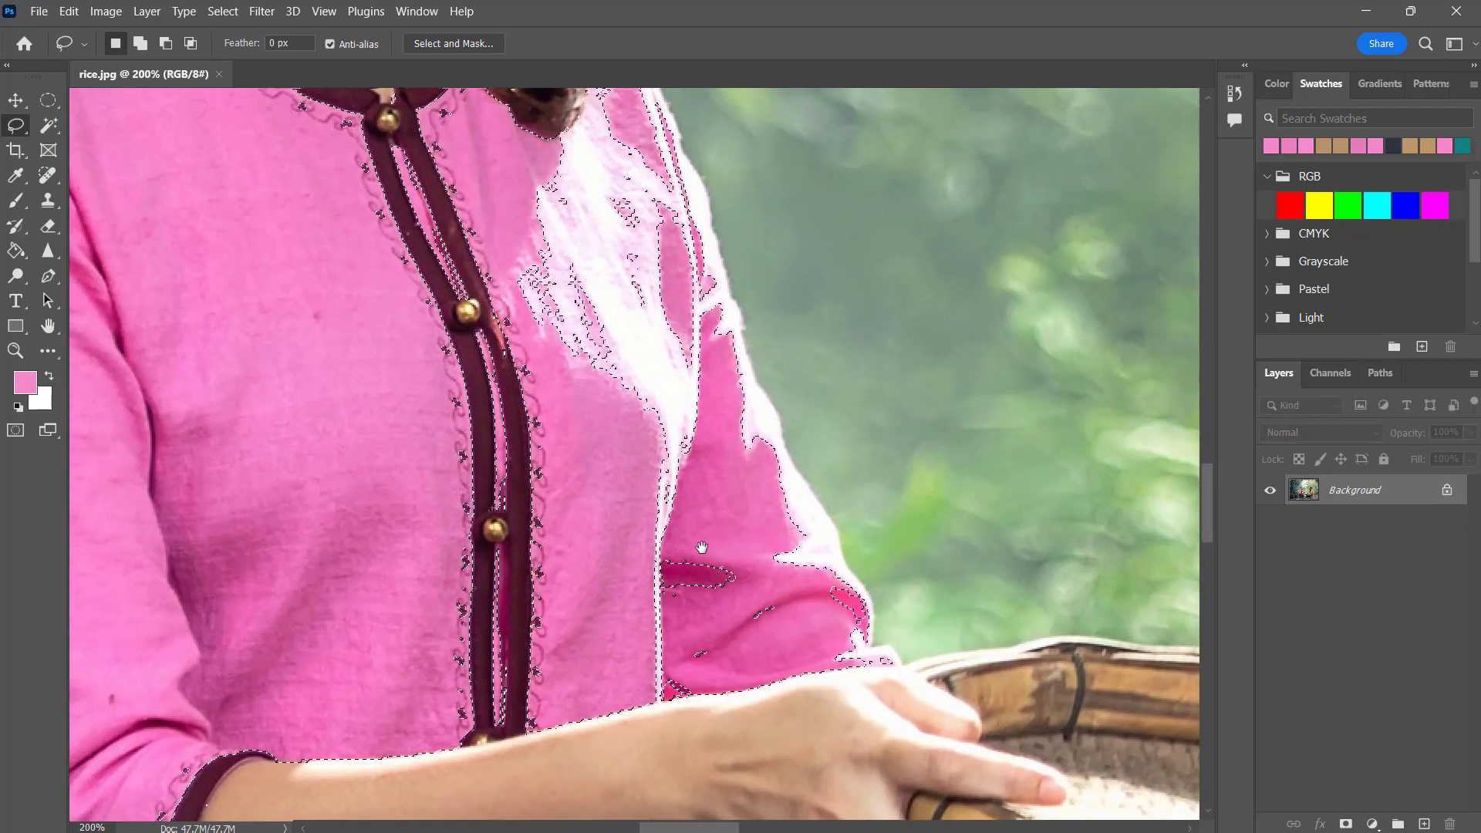
{"action": "key", "text": "shift"}
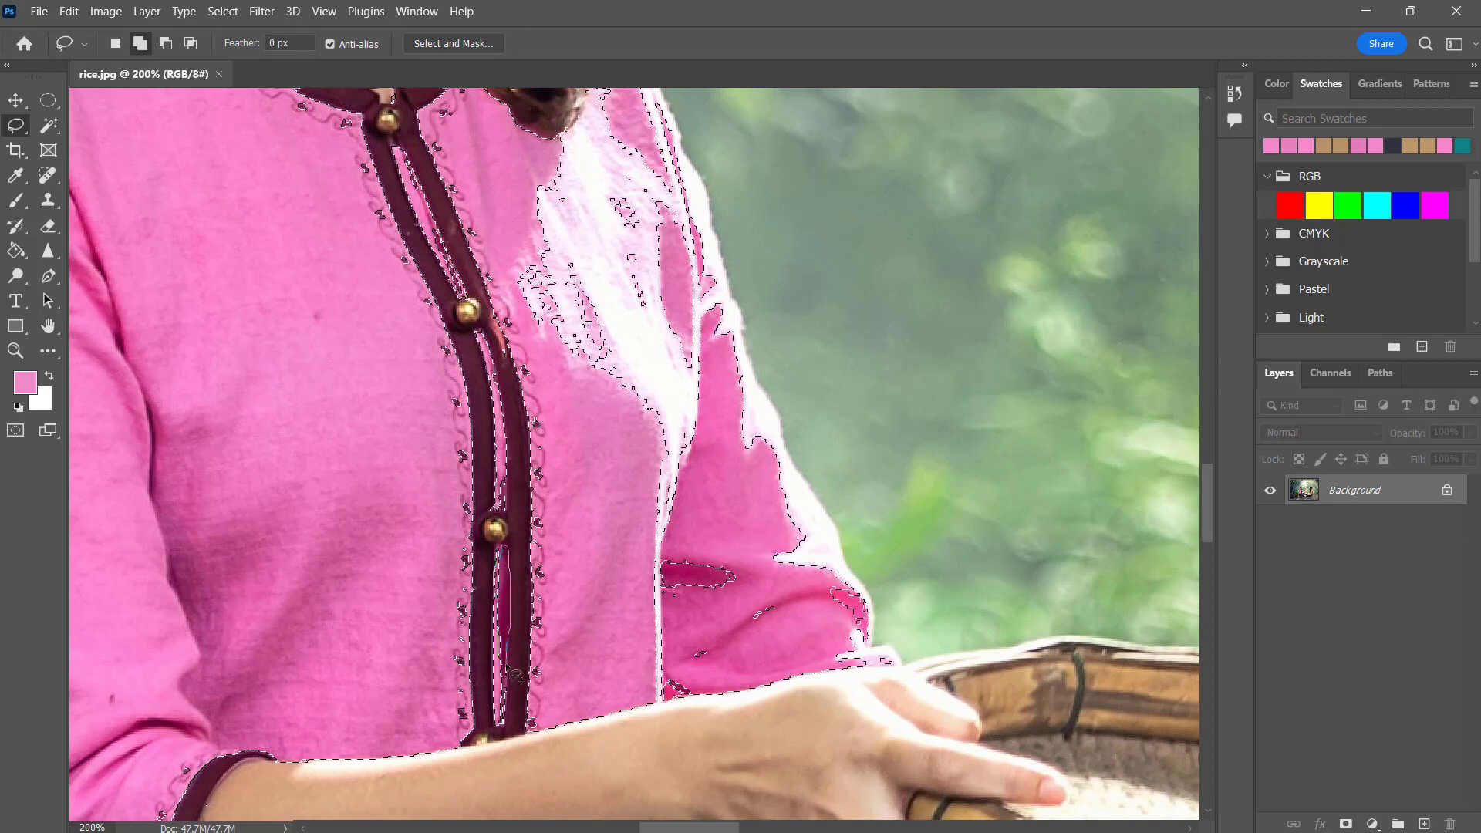
{"action": "left_click_drag", "start_coordinate": [513, 700], "coordinate": [523, 633]}
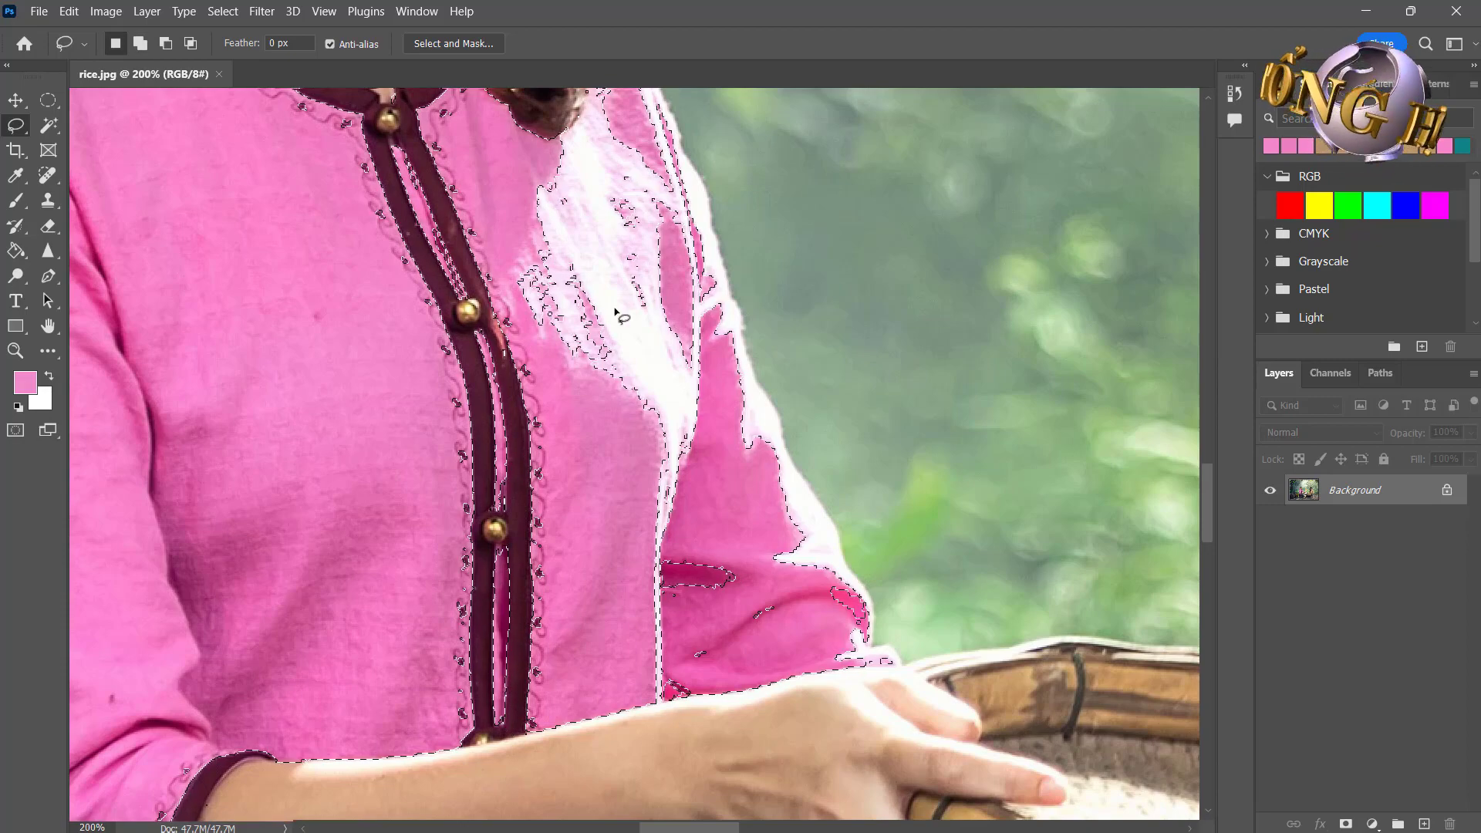
{"action": "mouse_move", "coordinate": [592, 627]}
{"action": "left_mouse_down", "text": "shift"}
{"action": "mouse_move", "coordinate": [644, 698]}
{"action": "mouse_move", "coordinate": [901, 662]}
{"action": "mouse_move", "coordinate": [778, 429]}
{"action": "mouse_move", "coordinate": [679, 419]}
{"action": "mouse_move", "coordinate": [605, 565]}
{"action": "left_mouse_up", "text": "shift"}
Step: Shift-lasso the sunlit chest patch below the collar and the shoulder edge into the selection
{"action": "left_click_drag", "start_coordinate": [593, 631], "coordinate": [617, 672]}
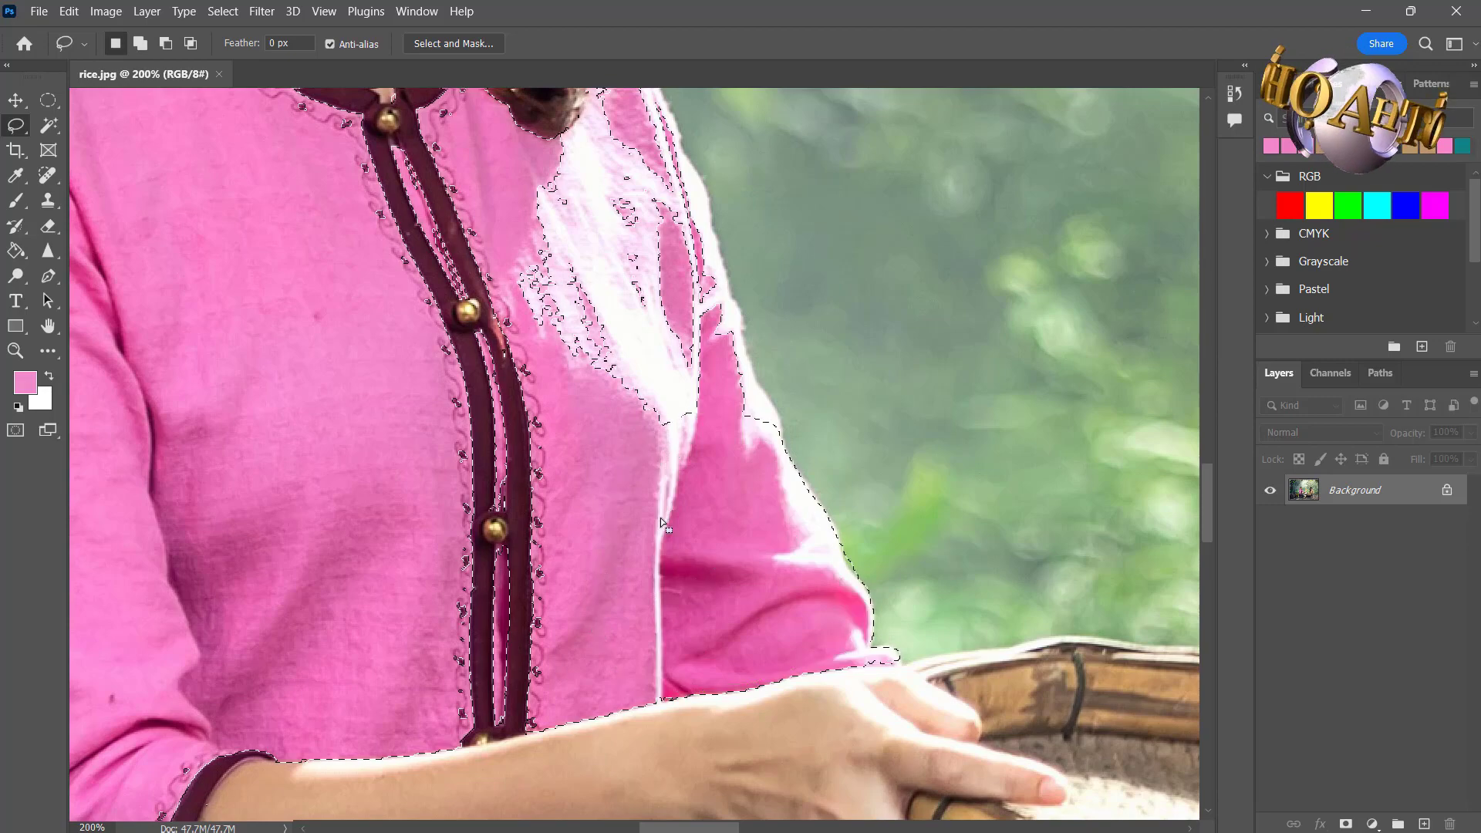
{"action": "left_click_drag", "start_coordinate": [704, 396], "coordinate": [735, 594]}
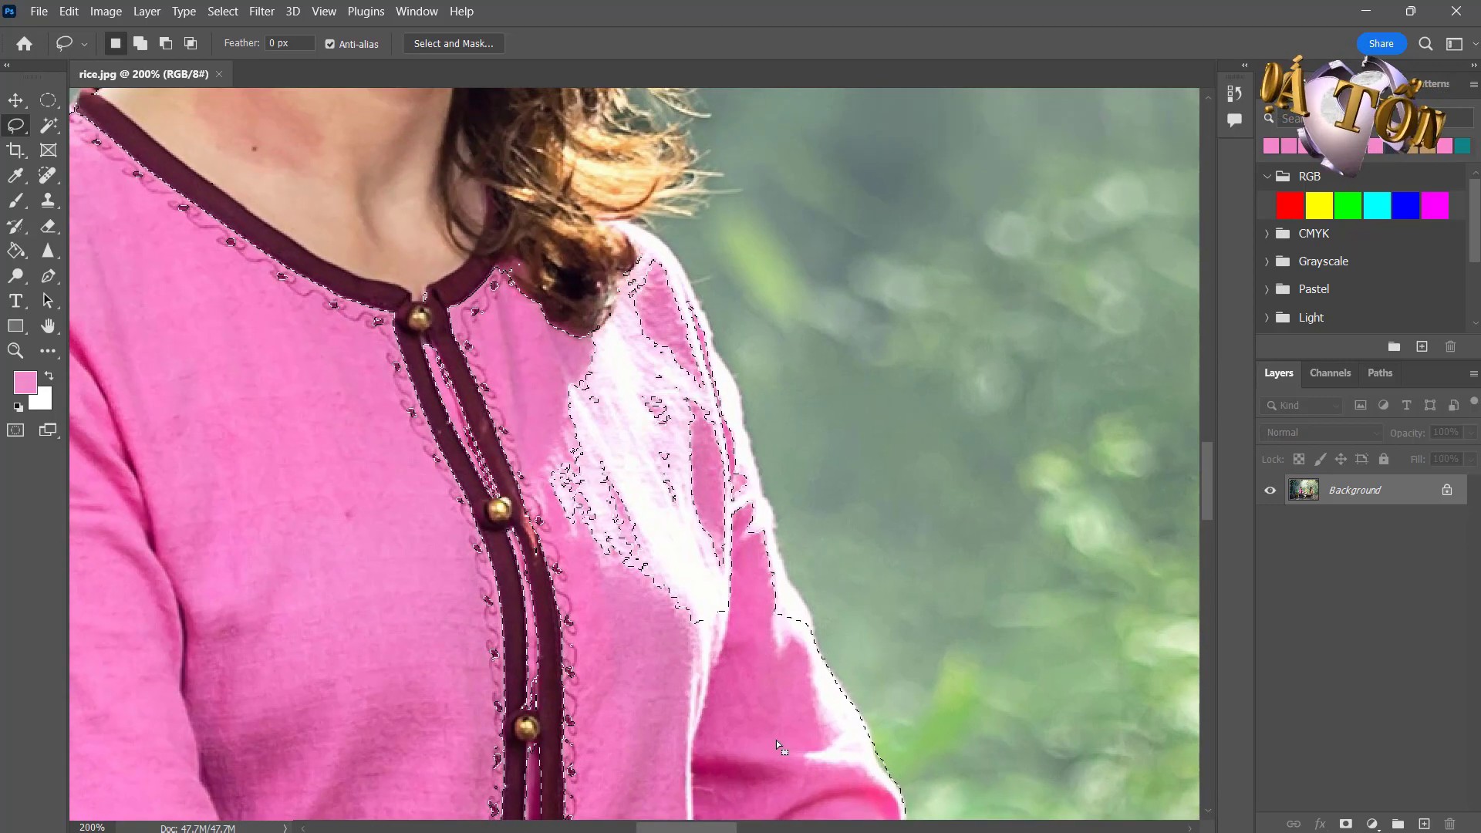
{"action": "key", "text": "shift"}
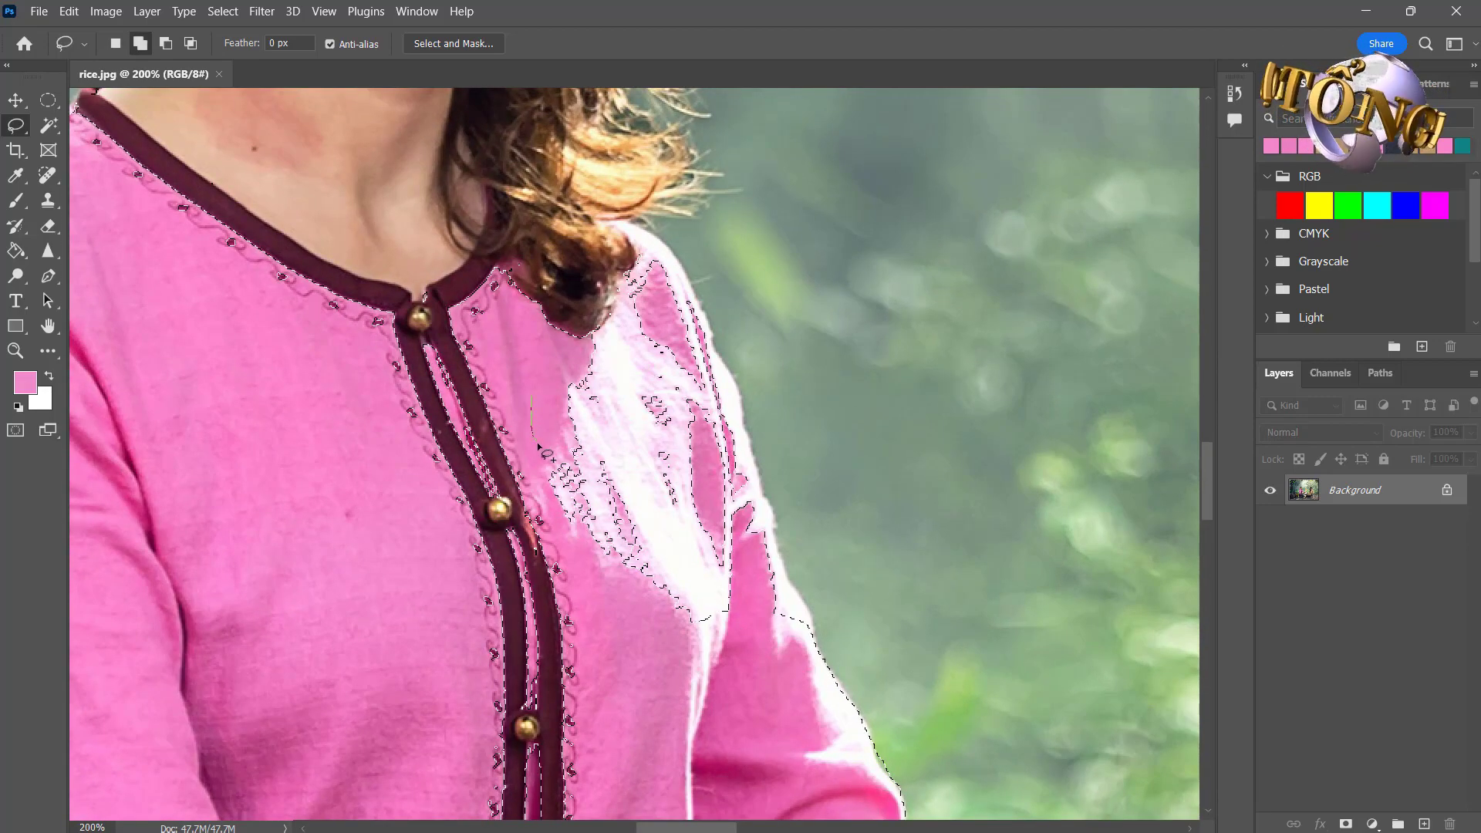
{"action": "mouse_move", "coordinate": [538, 446]}
{"action": "left_mouse_down"}
{"action": "mouse_move", "coordinate": [795, 667]}
{"action": "mouse_move", "coordinate": [812, 642]}
{"action": "left_mouse_up"}
{"action": "left_click_drag", "start_coordinate": [804, 604], "coordinate": [752, 429]}
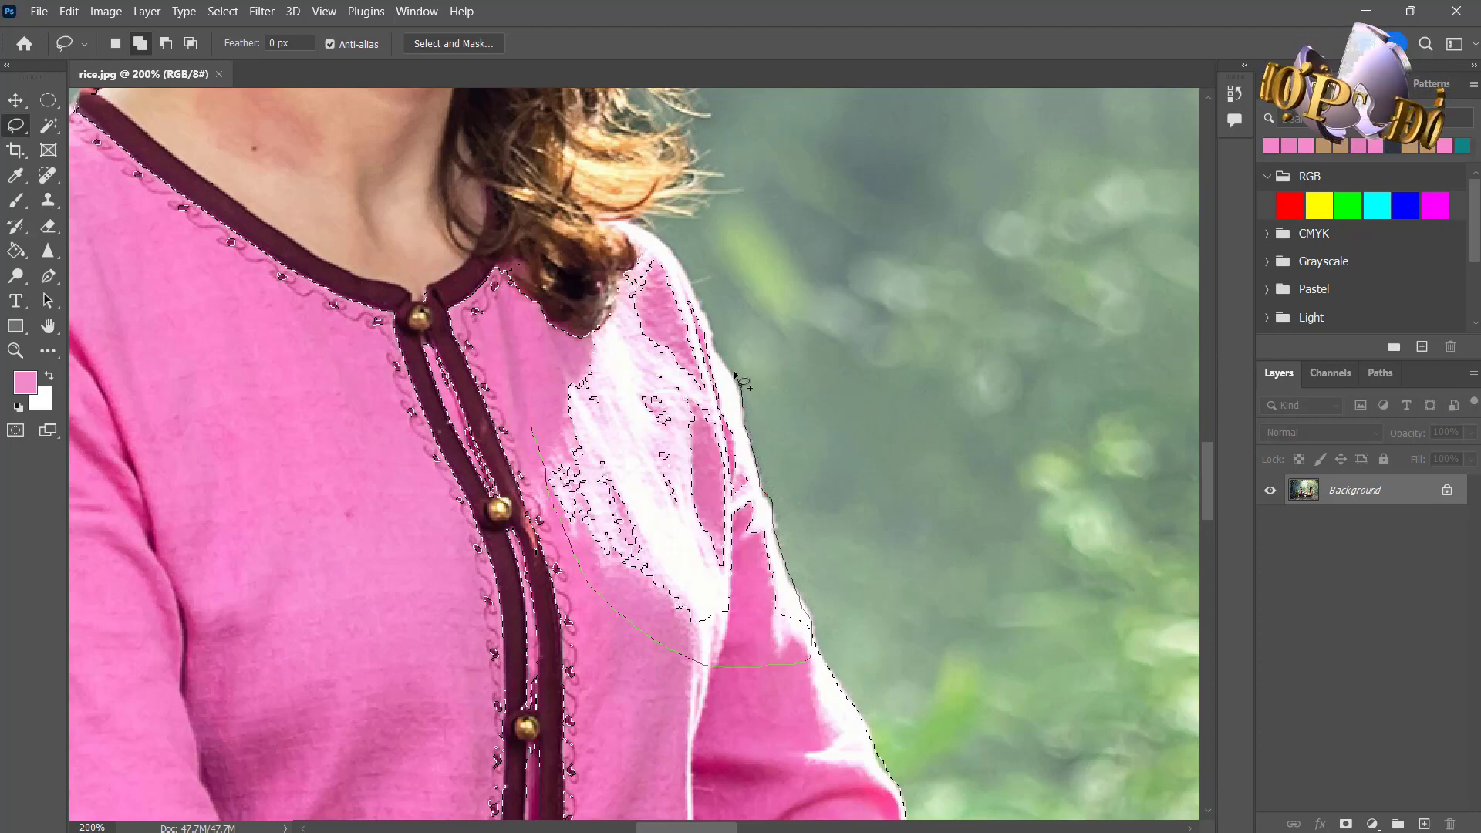
{"action": "mouse_move", "coordinate": [736, 372]}
{"action": "left_mouse_down"}
{"action": "mouse_move", "coordinate": [657, 232]}
{"action": "mouse_move", "coordinate": [626, 223]}
{"action": "mouse_move", "coordinate": [614, 224]}
{"action": "mouse_move", "coordinate": [636, 276]}
{"action": "mouse_move", "coordinate": [610, 330]}
{"action": "left_mouse_up"}
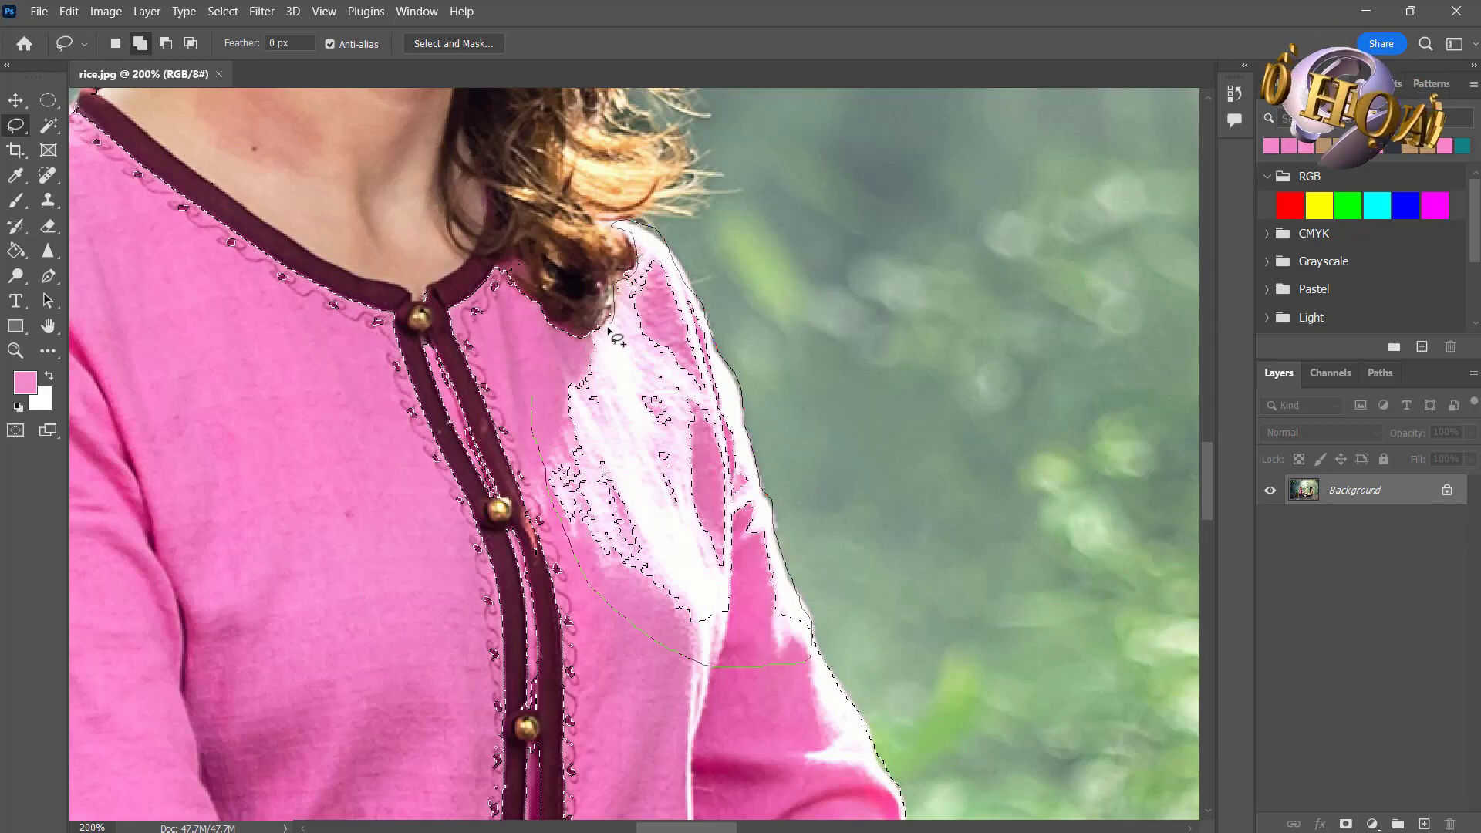
{"action": "left_click_drag", "start_coordinate": [543, 393], "coordinate": [541, 398]}
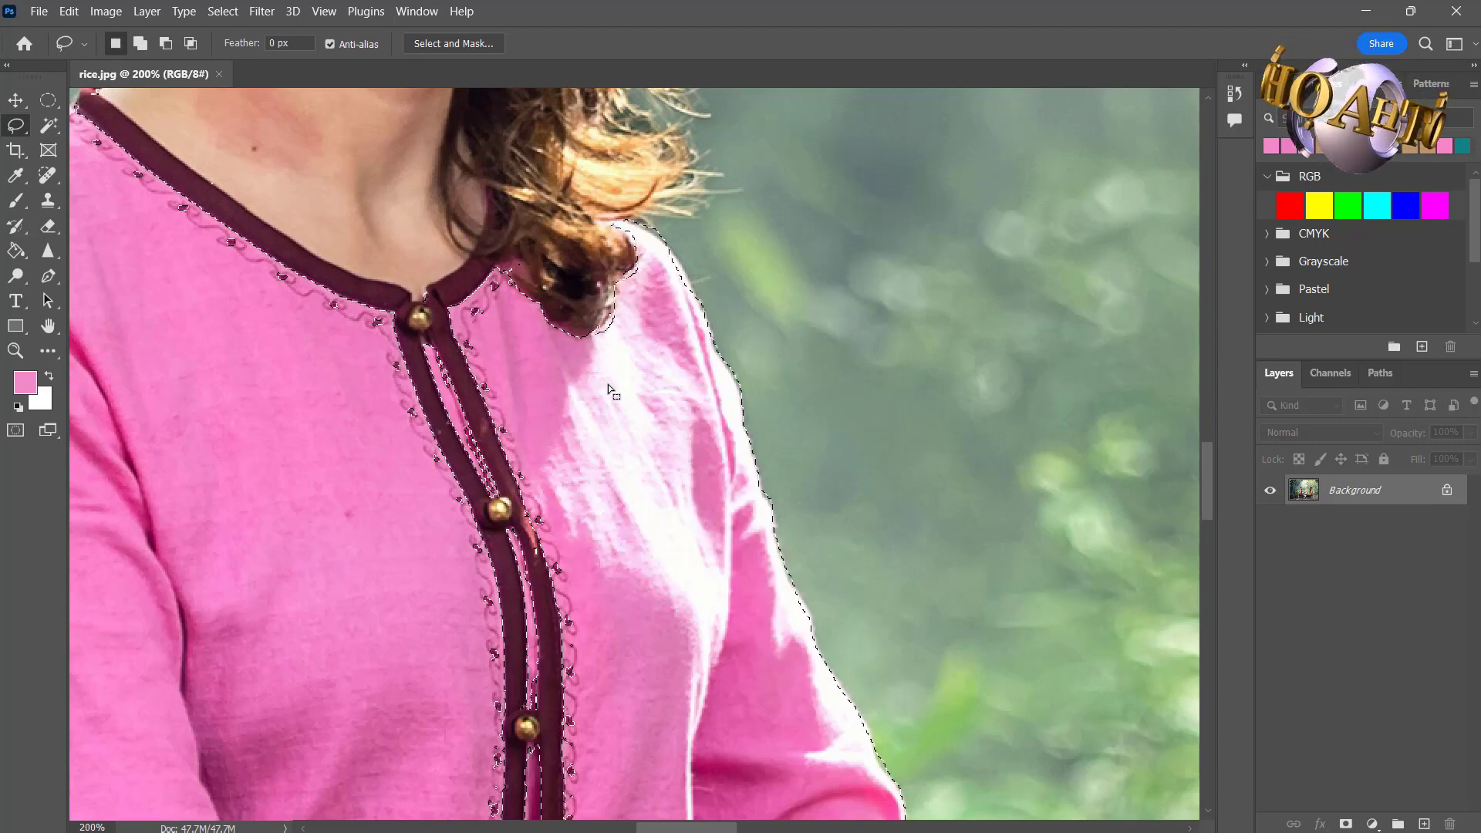
{"action": "left_click_drag", "start_coordinate": [682, 639], "coordinate": [679, 375]}
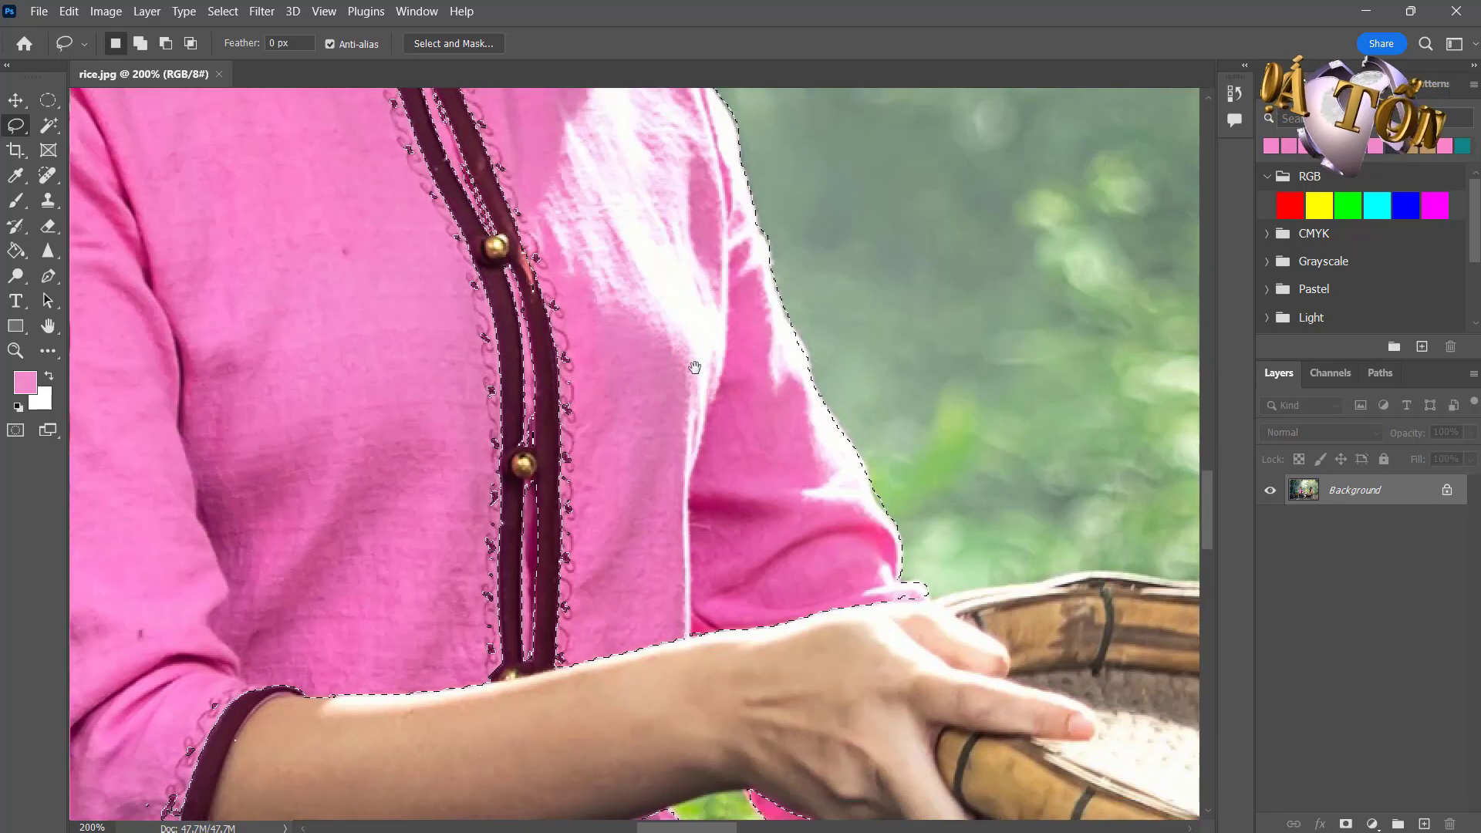
Step: Zoom out to 66.7% and pan to view the whole selected blouse and the woman's face
{"action": "left_click_drag", "start_coordinate": [794, 615], "coordinate": [647, 270]}
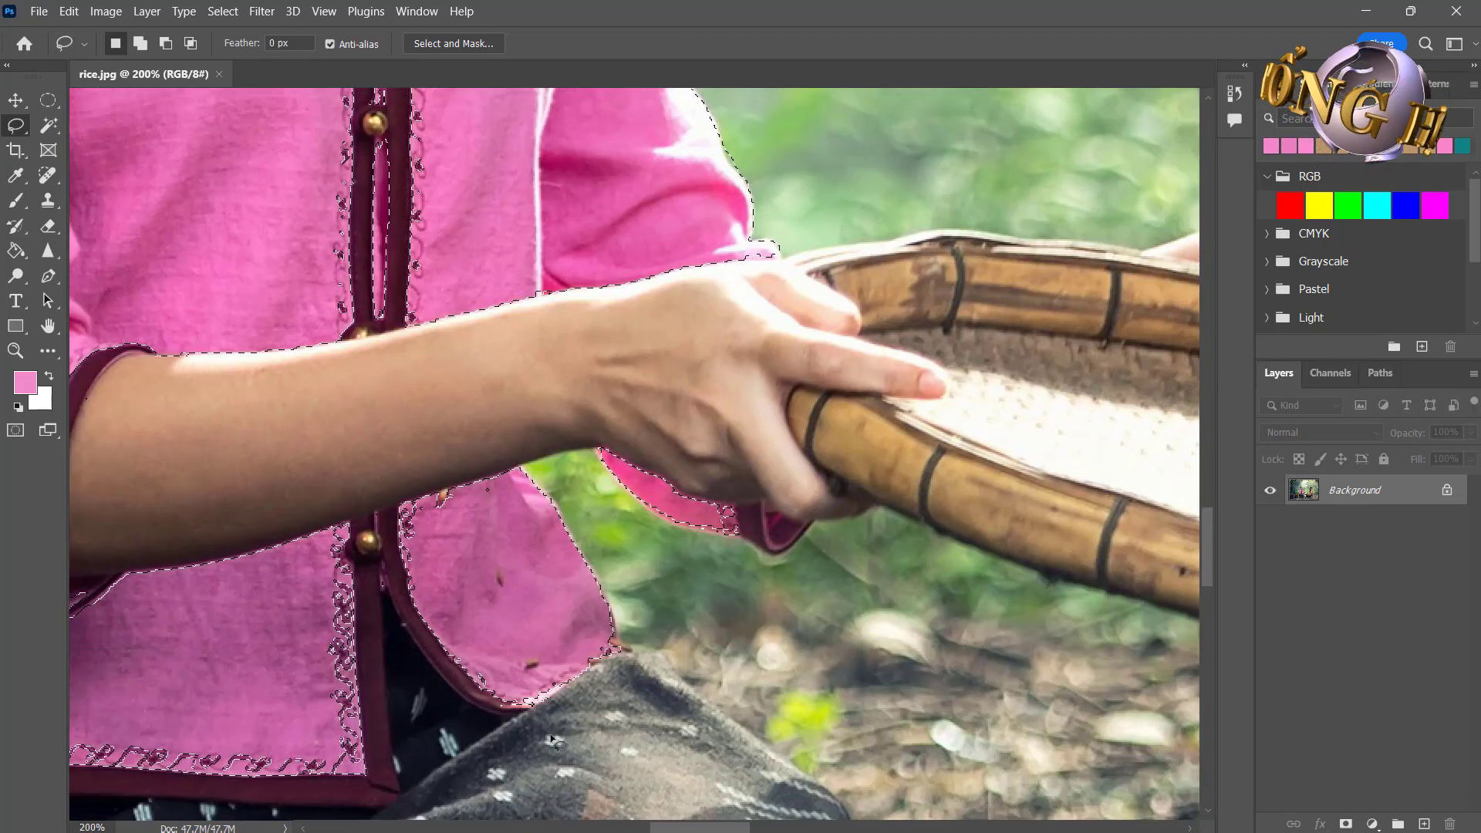
{"action": "key", "text": "ctrl+minus"}
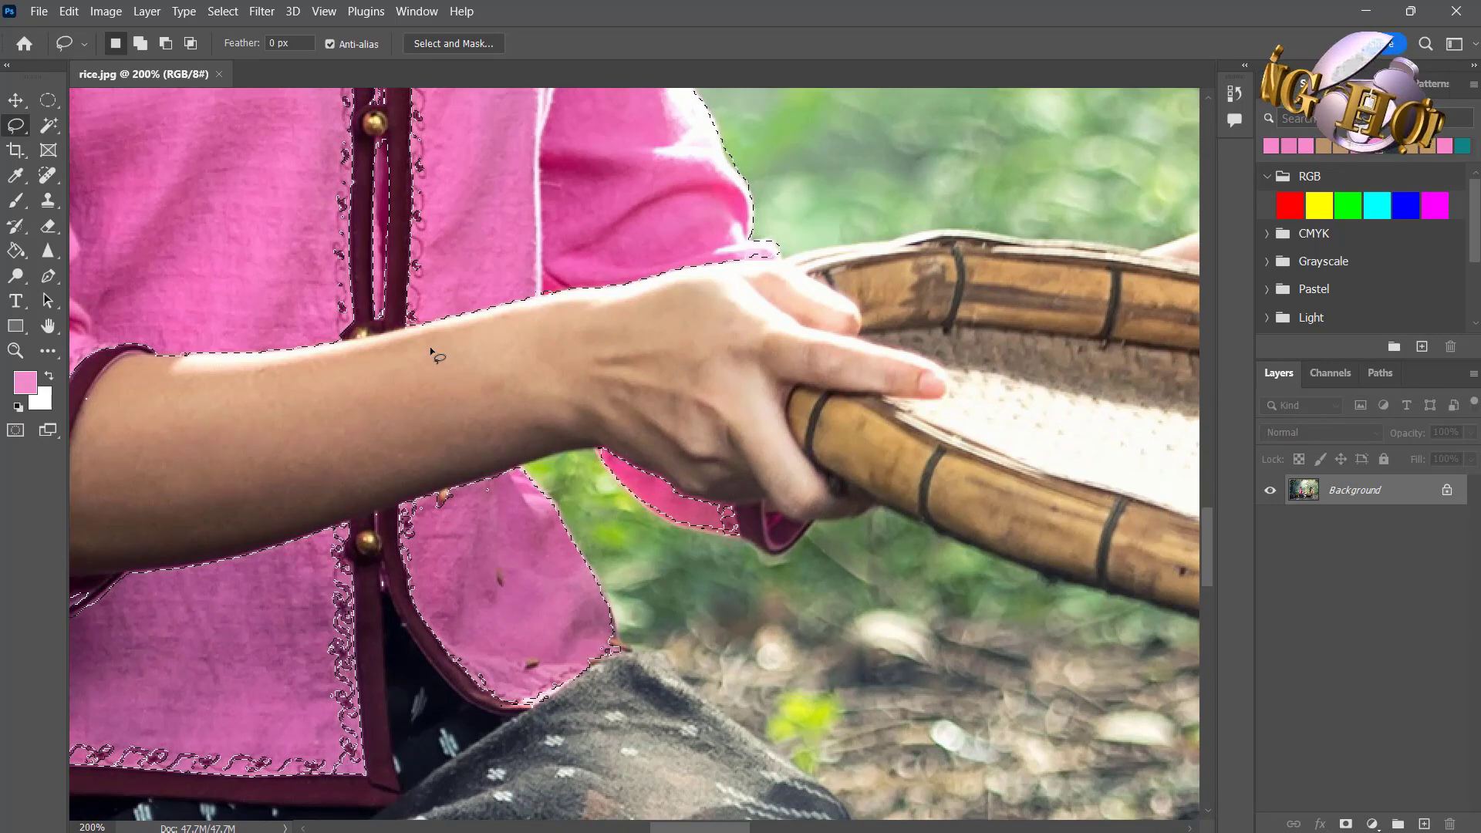
{"action": "key", "text": "ctrl+minus"}
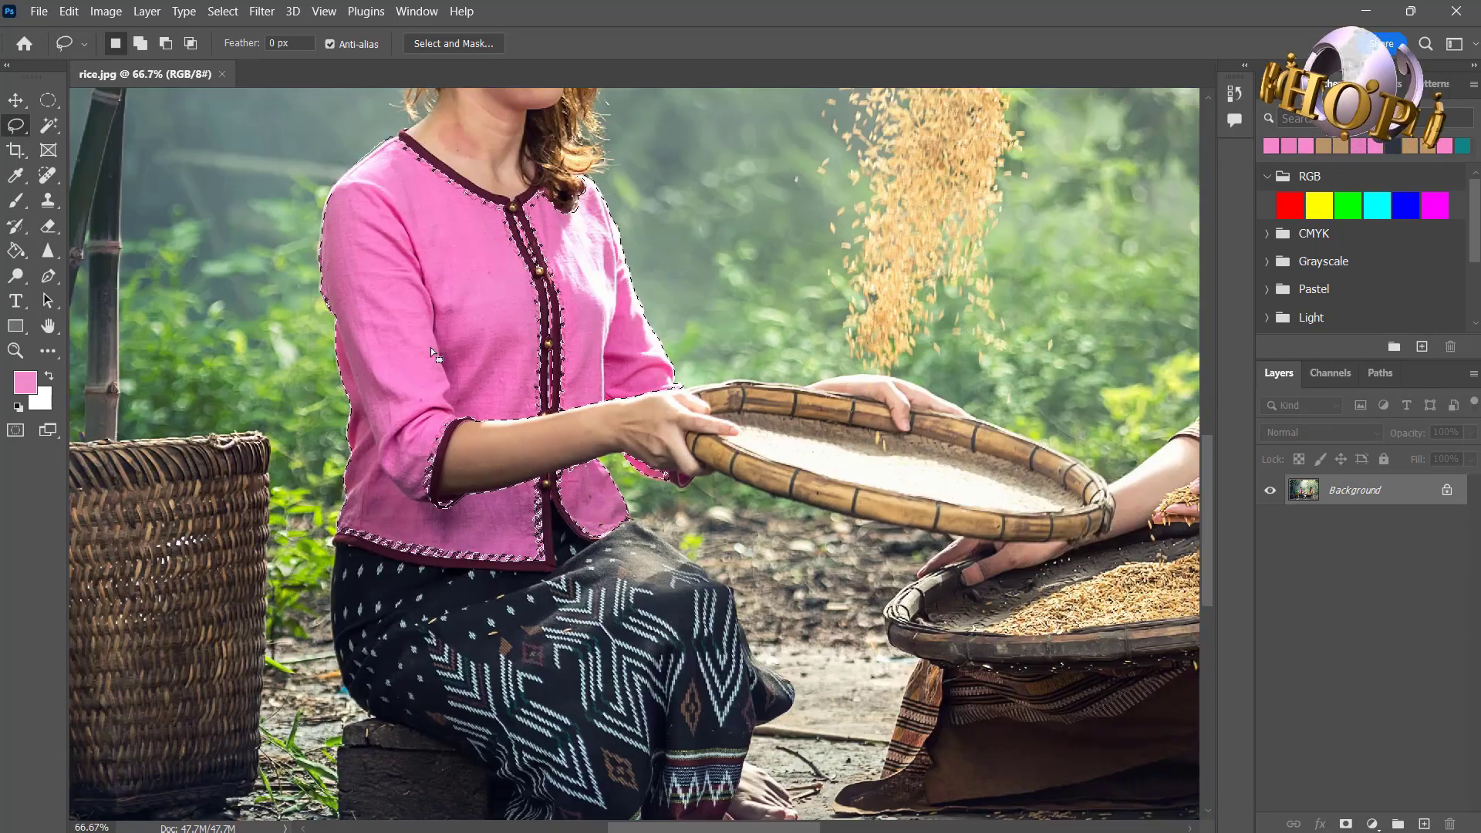
{"action": "mouse_move", "coordinate": [502, 197]}
{"action": "left_mouse_down"}
{"action": "mouse_move", "coordinate": [550, 402]}
{"action": "mouse_move", "coordinate": [522, 341]}
{"action": "left_mouse_up"}
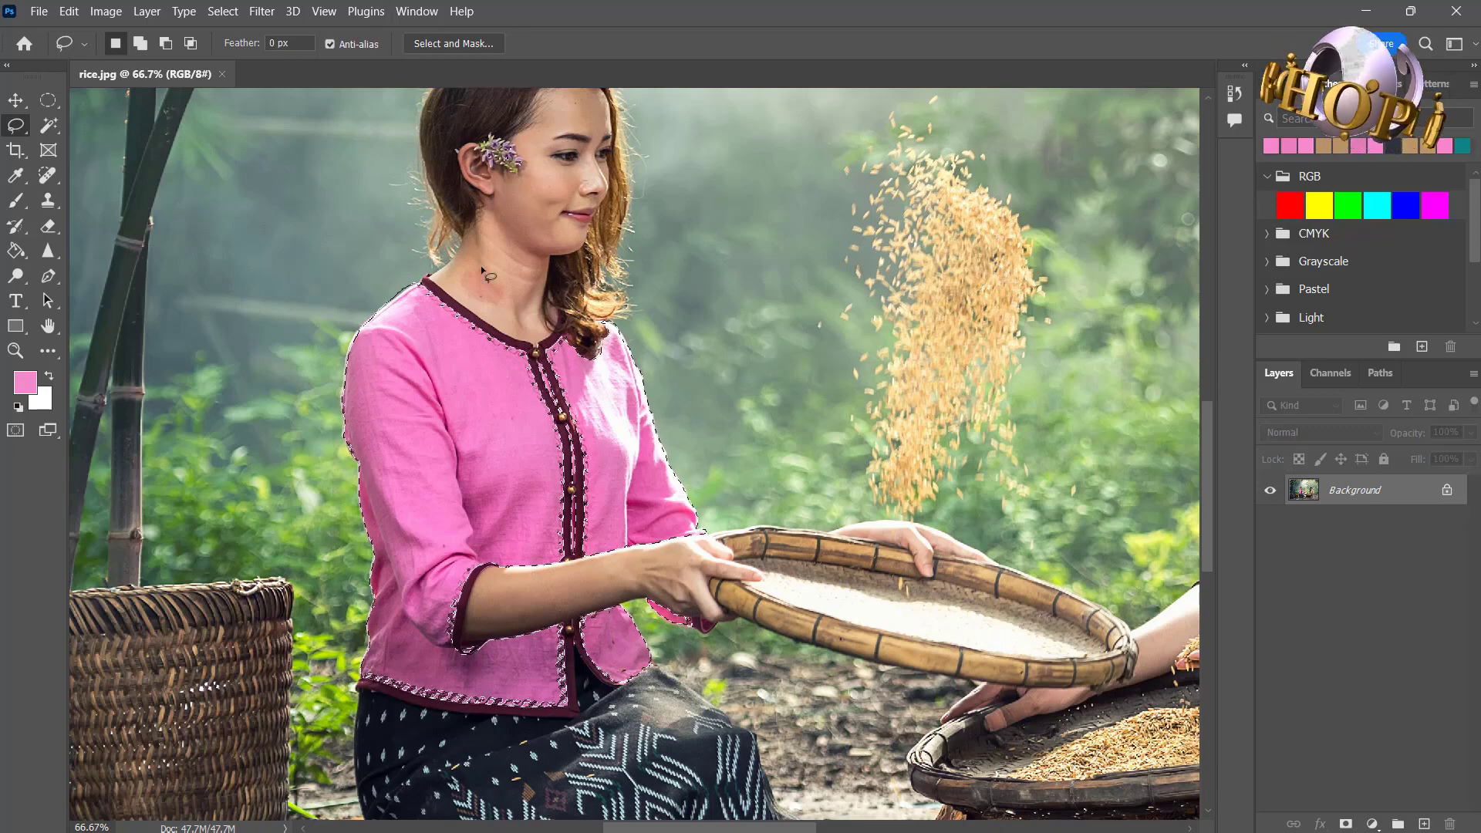
{"action": "left_click", "coordinate": [70, 12]}
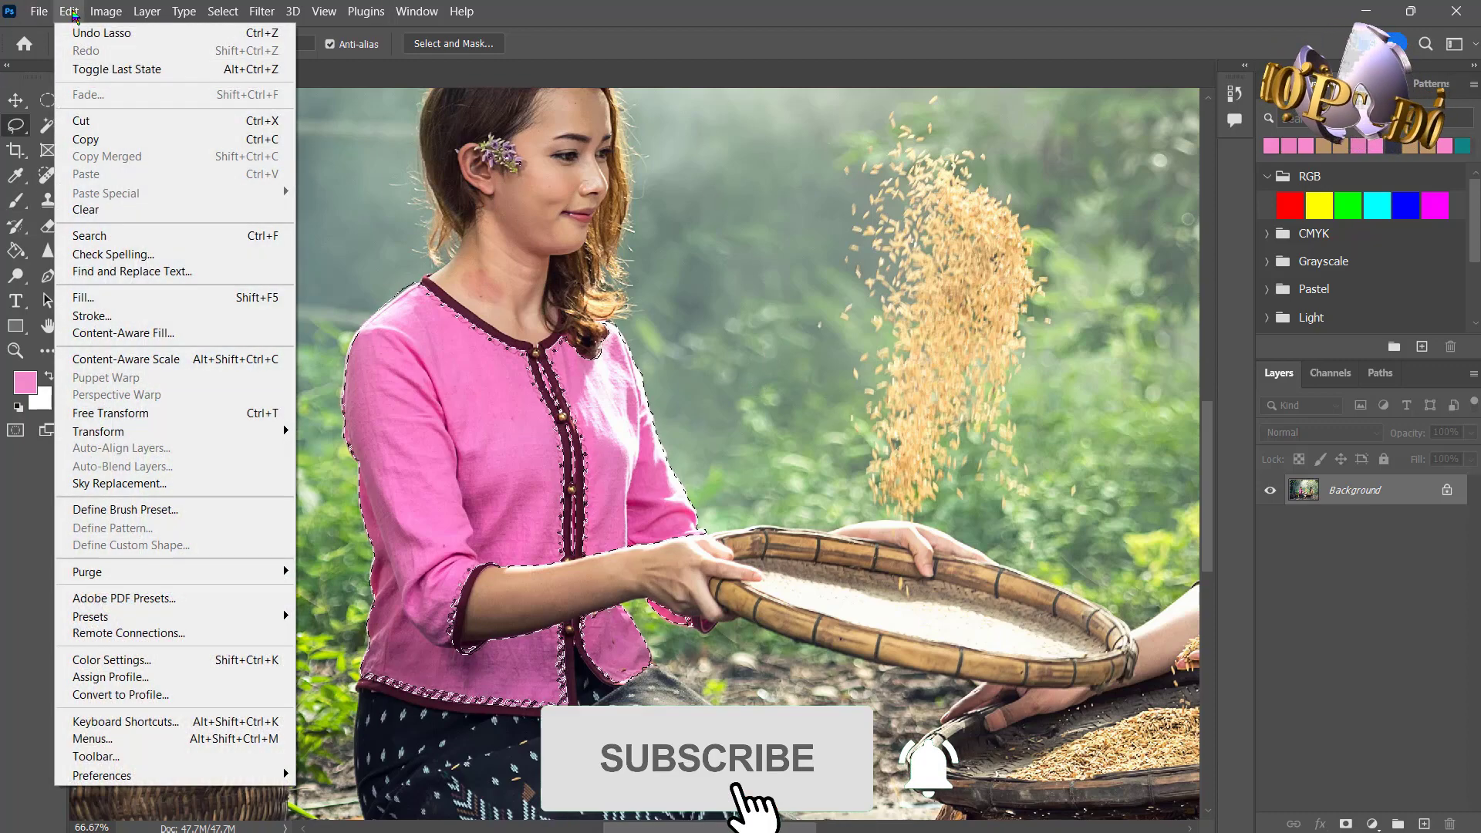
{"action": "left_click", "coordinate": [83, 297]}
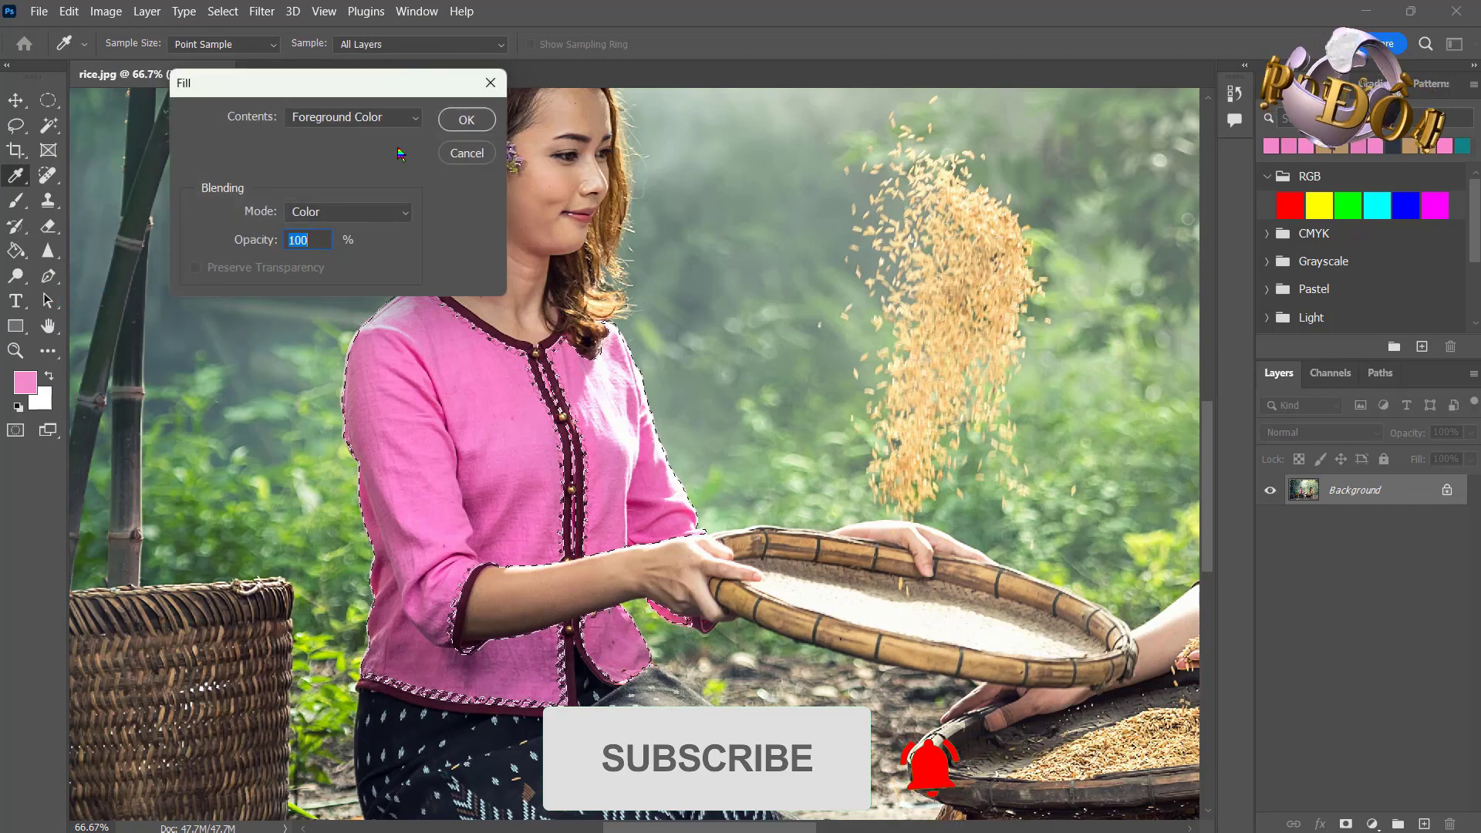
{"action": "left_click", "coordinate": [386, 211]}
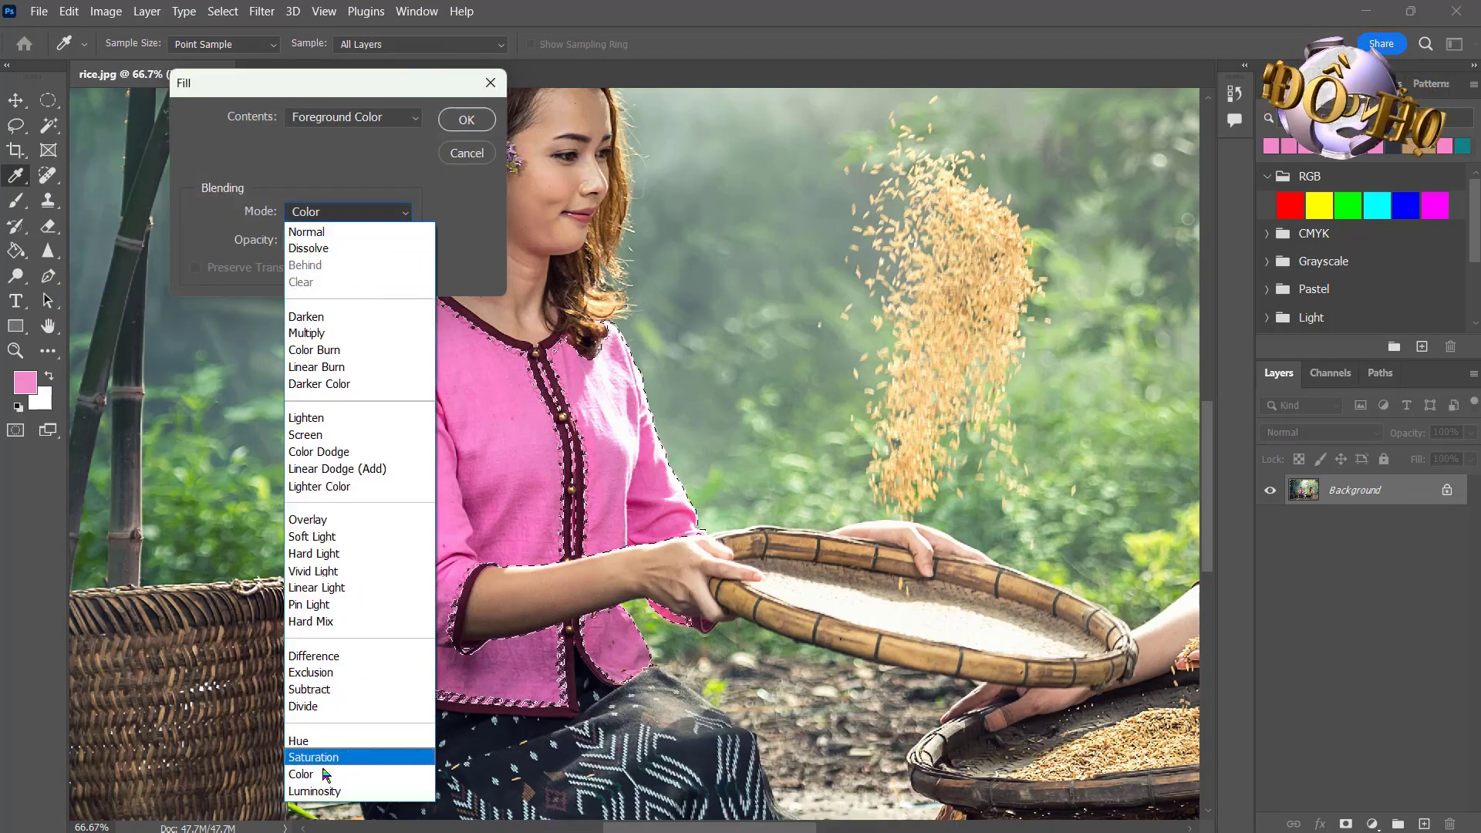
{"action": "left_click", "coordinate": [321, 759]}
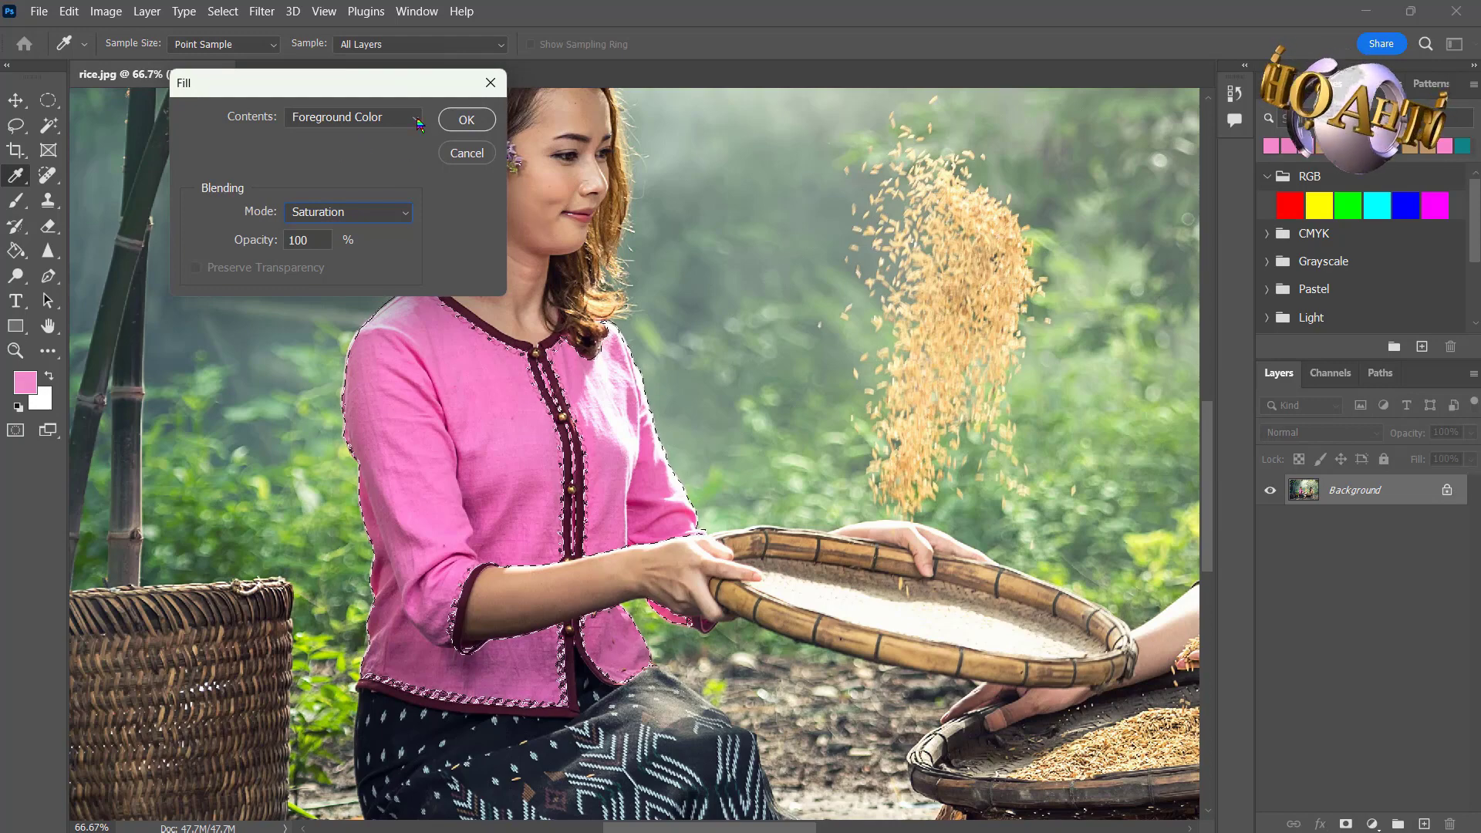
{"action": "left_click", "coordinate": [469, 154]}
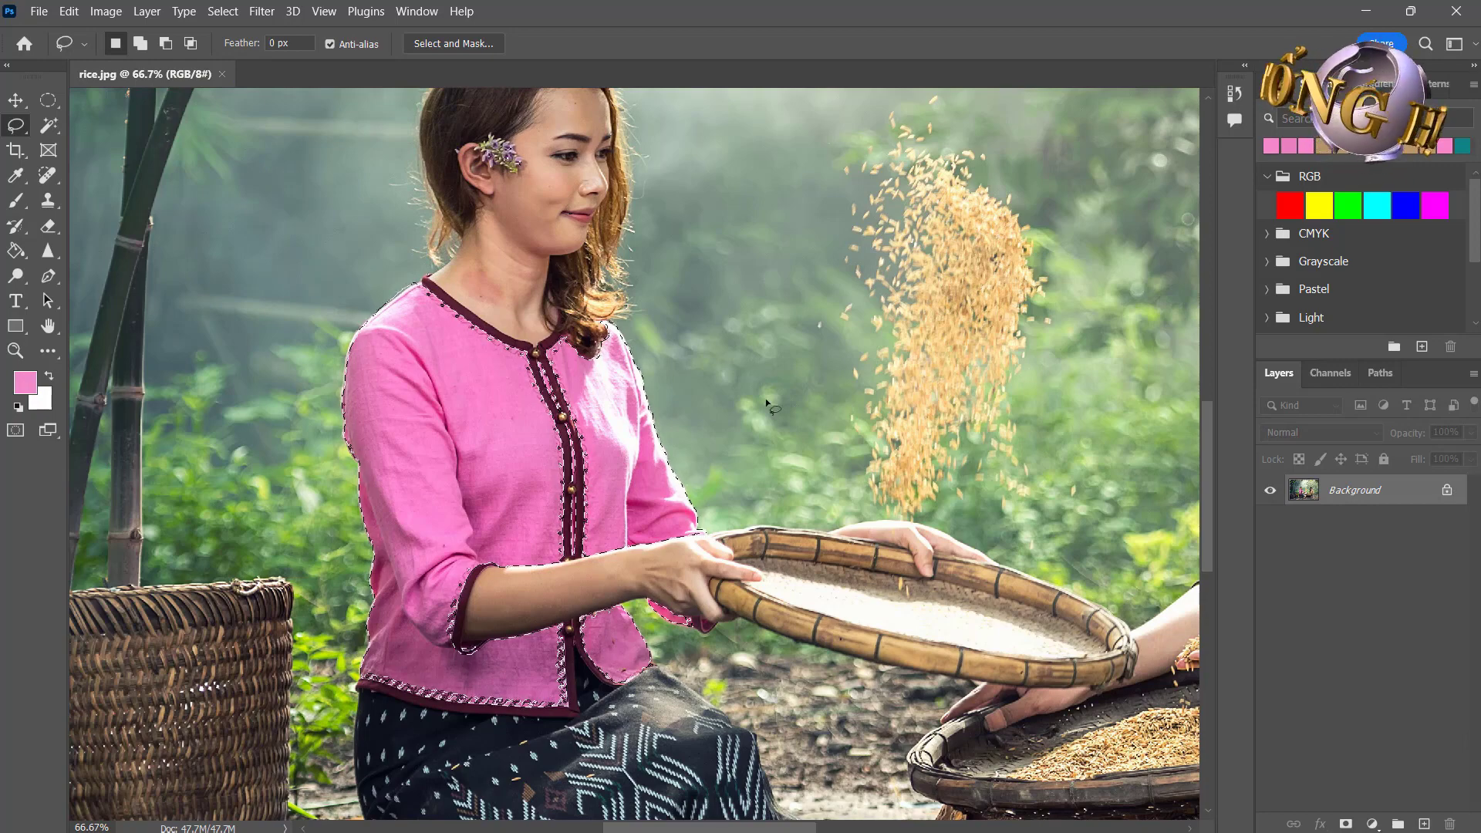
Step: Set the foreground colour to the tan sampled from the right woman's blouse
{"action": "key", "text": "ctrl+0"}
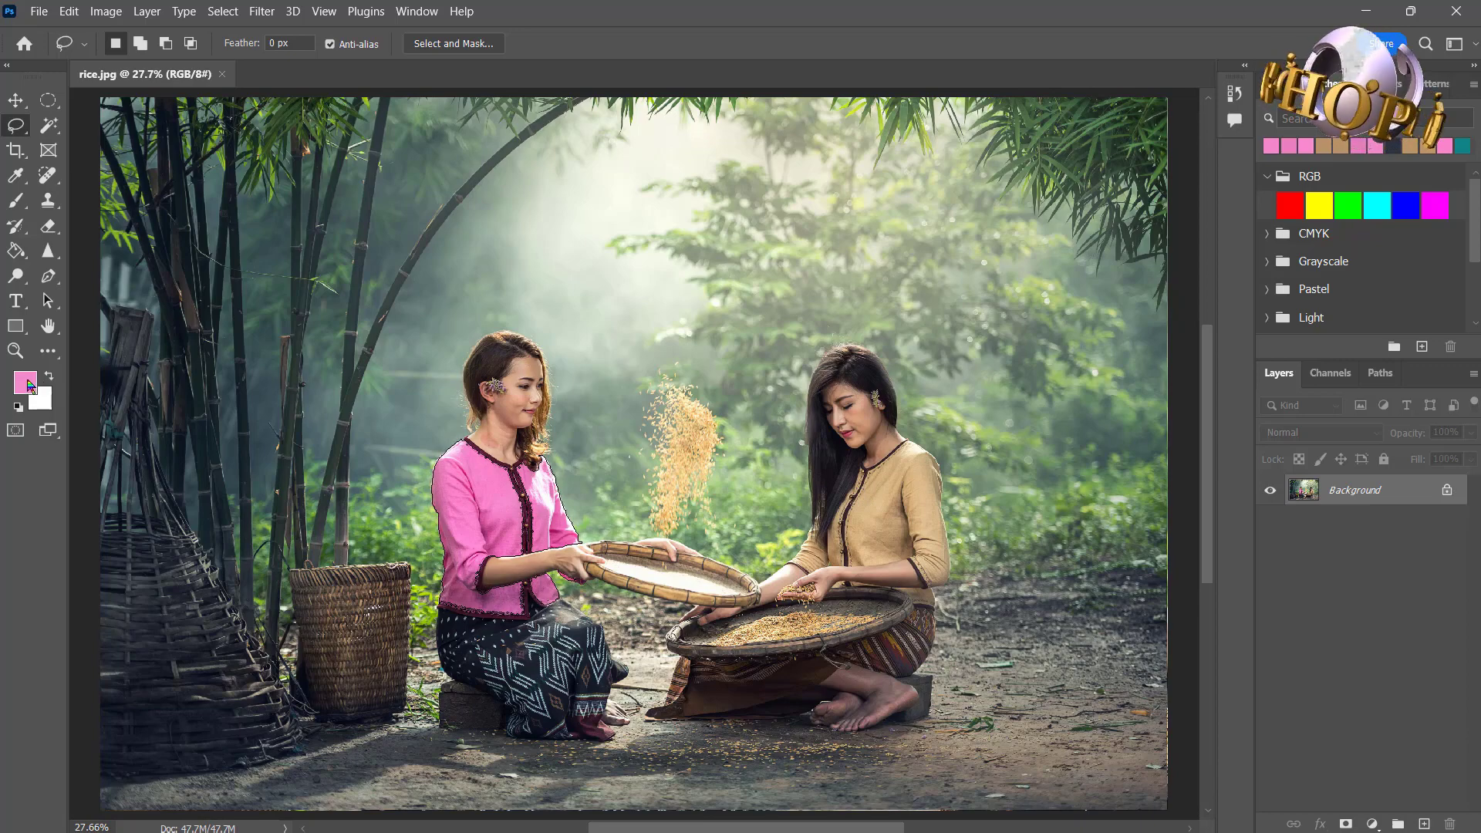
{"action": "left_click", "coordinate": [27, 383]}
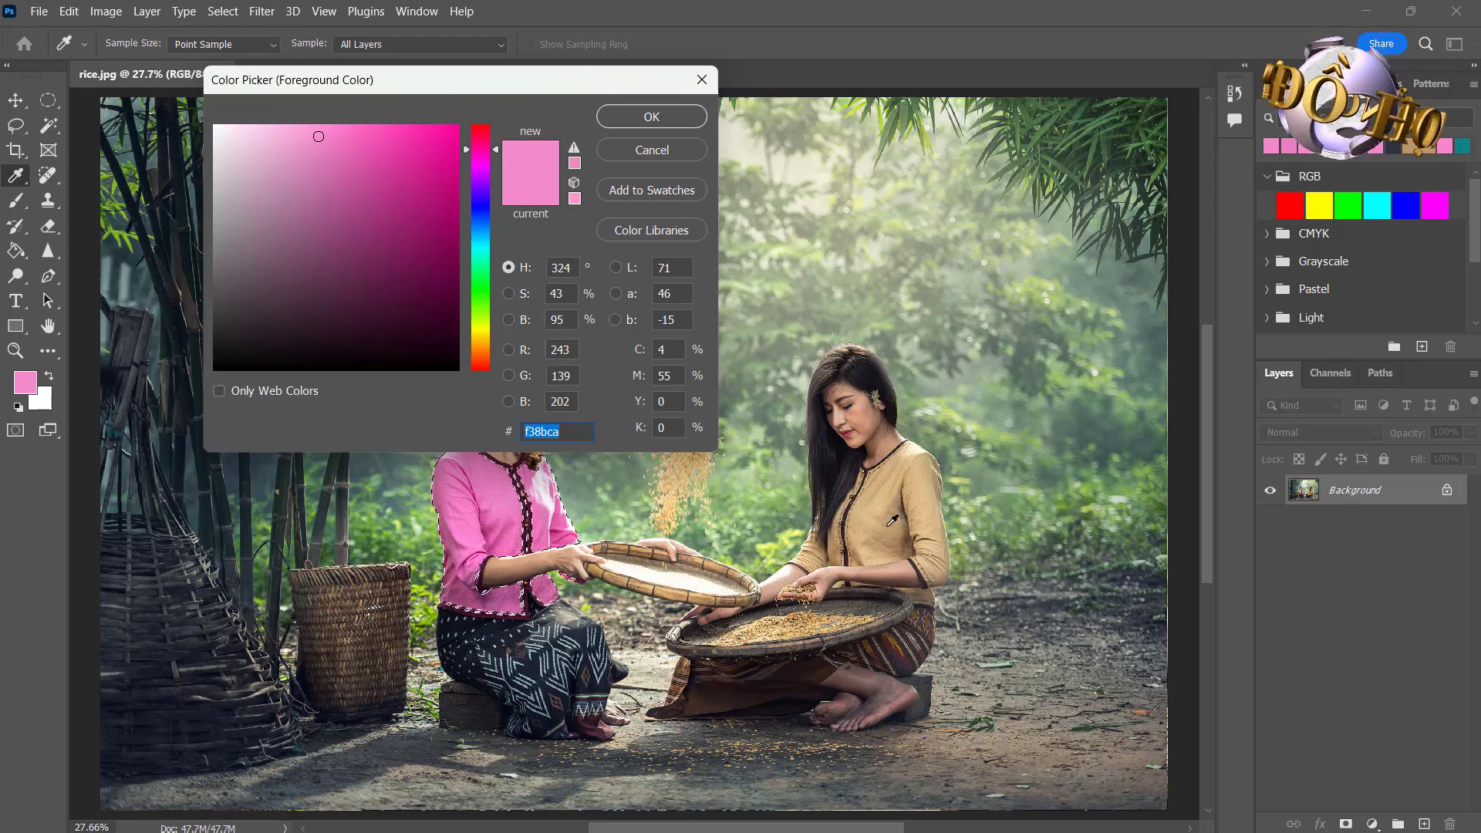
{"action": "left_click", "coordinate": [889, 524]}
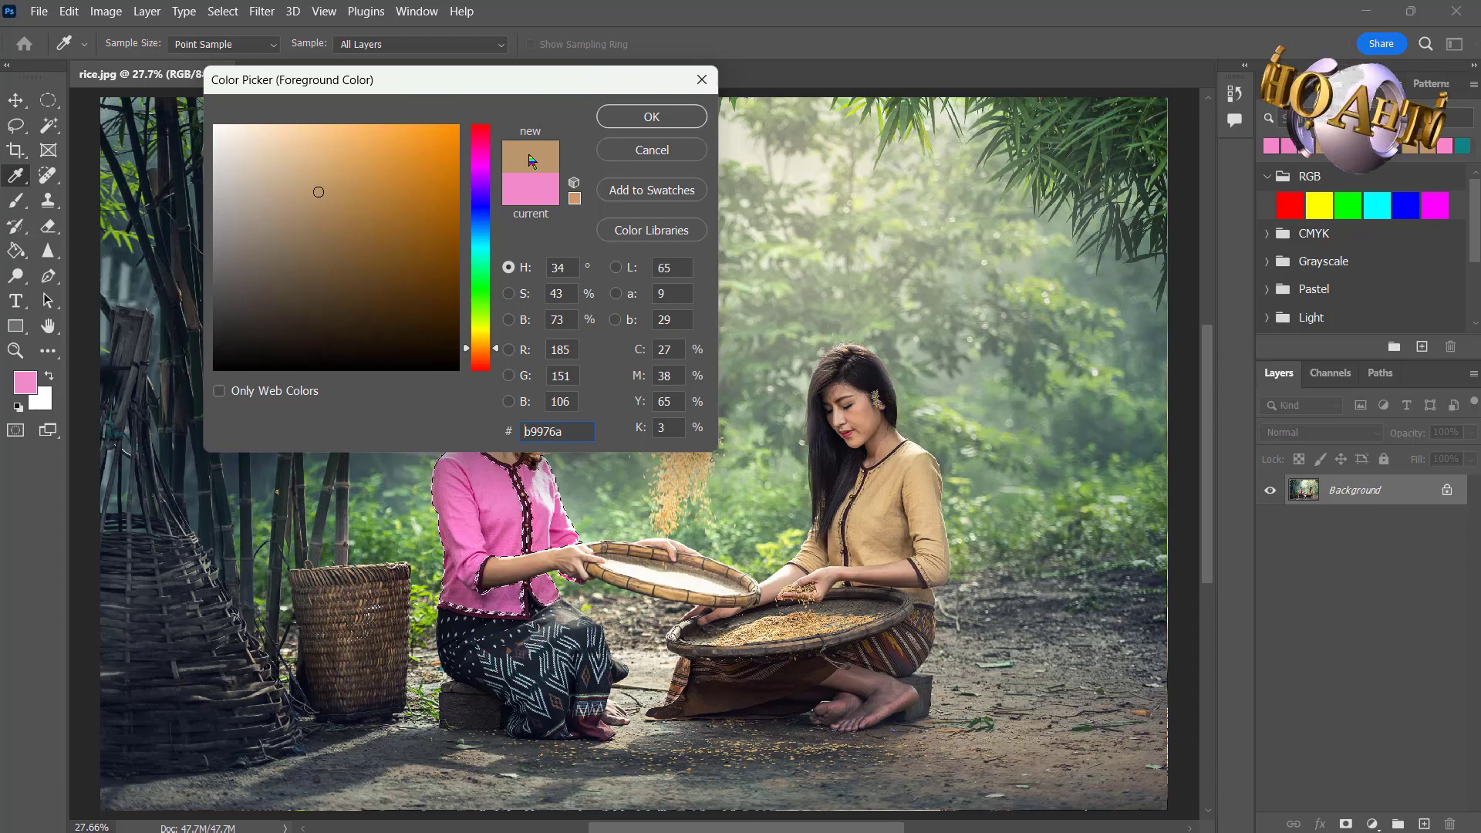
{"action": "left_click", "coordinate": [647, 127]}
{"action": "key", "text": "l"}
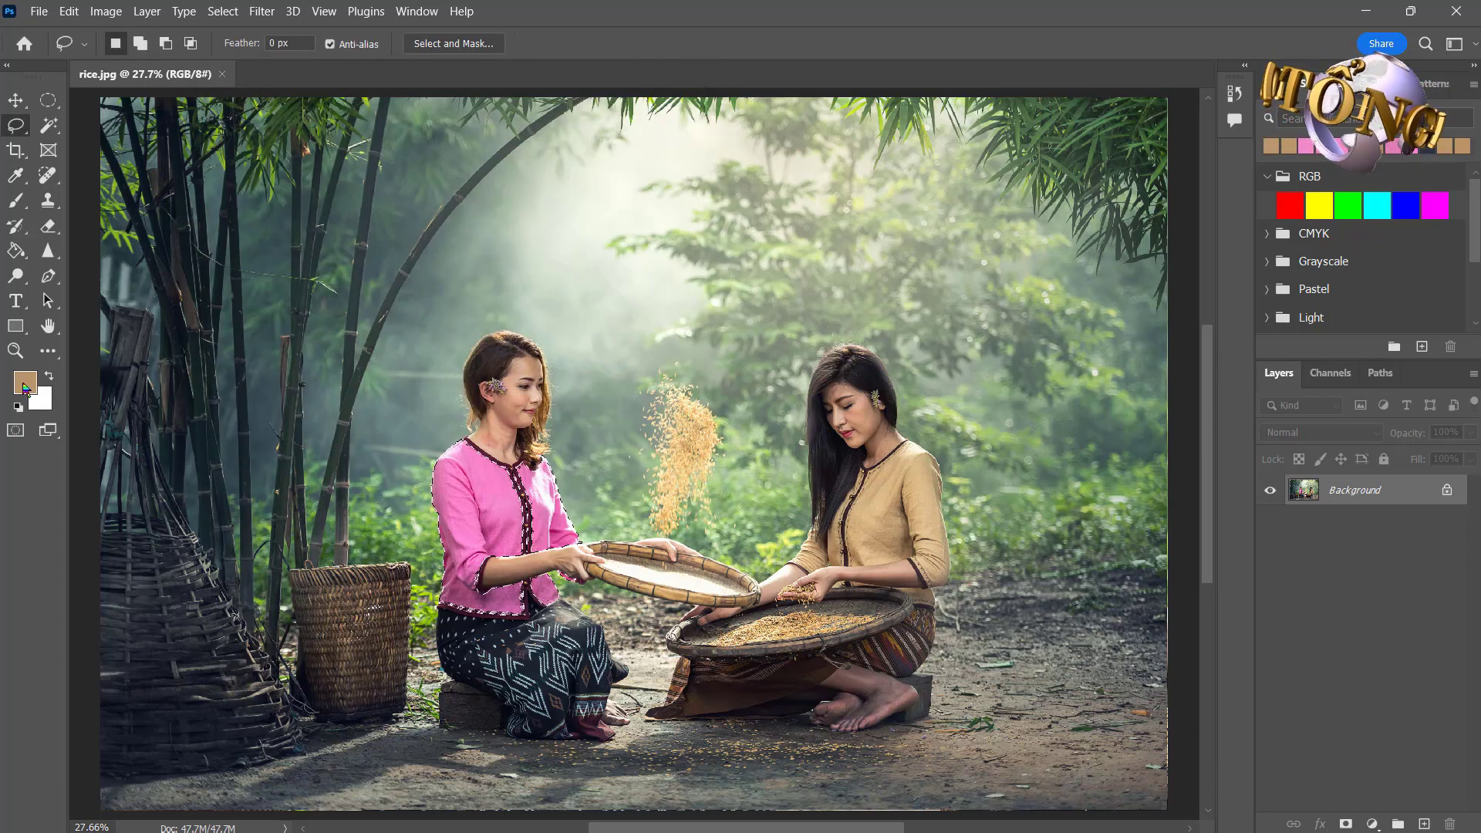
Step: Fill the blouse selection with the foreground colour in Color mode at 100% opacity
{"action": "left_click", "coordinate": [69, 10]}
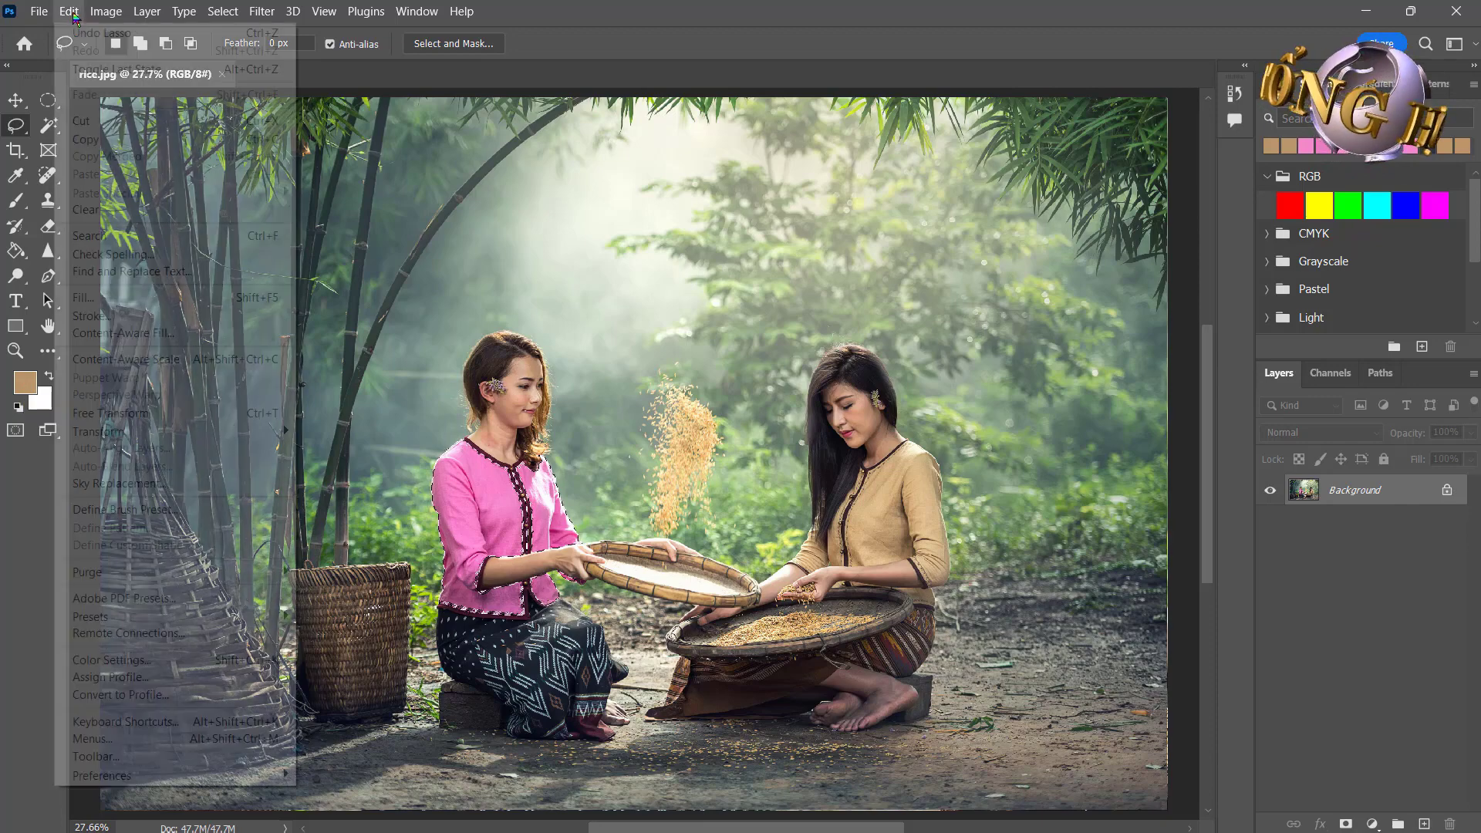
{"action": "left_click", "coordinate": [102, 299]}
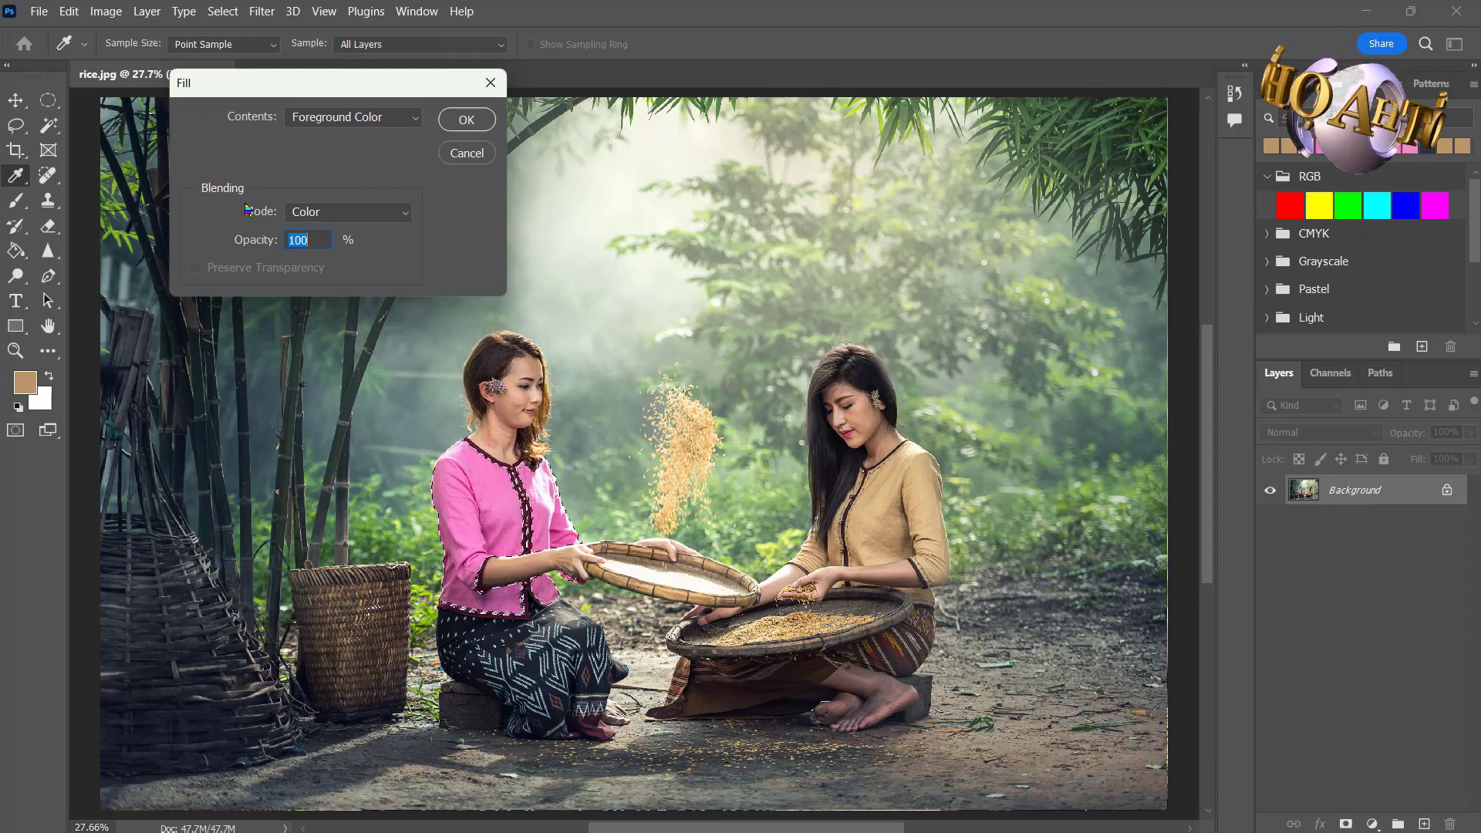
{"action": "left_click", "coordinate": [407, 216]}
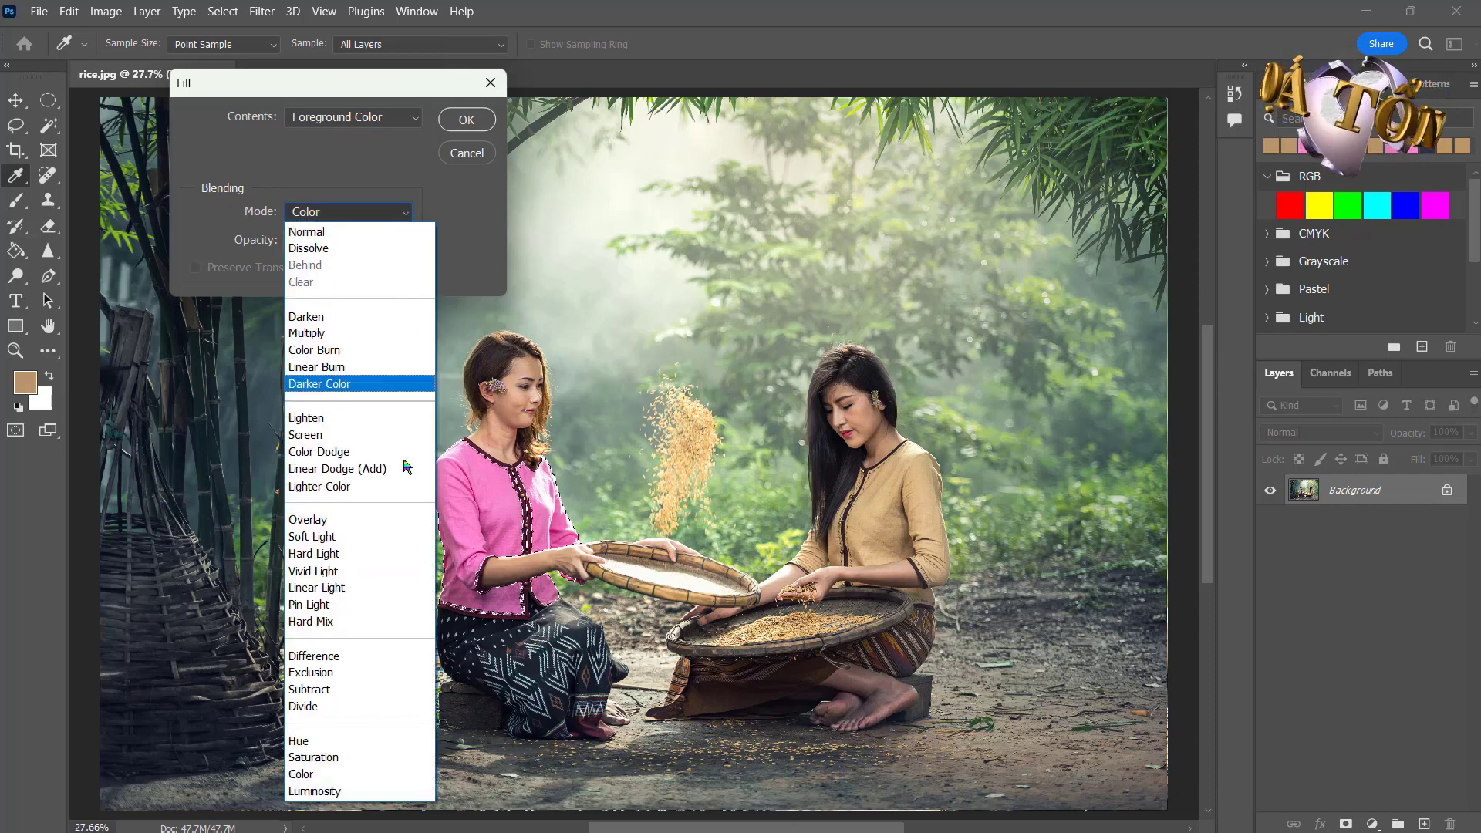
{"action": "left_click", "coordinate": [324, 774]}
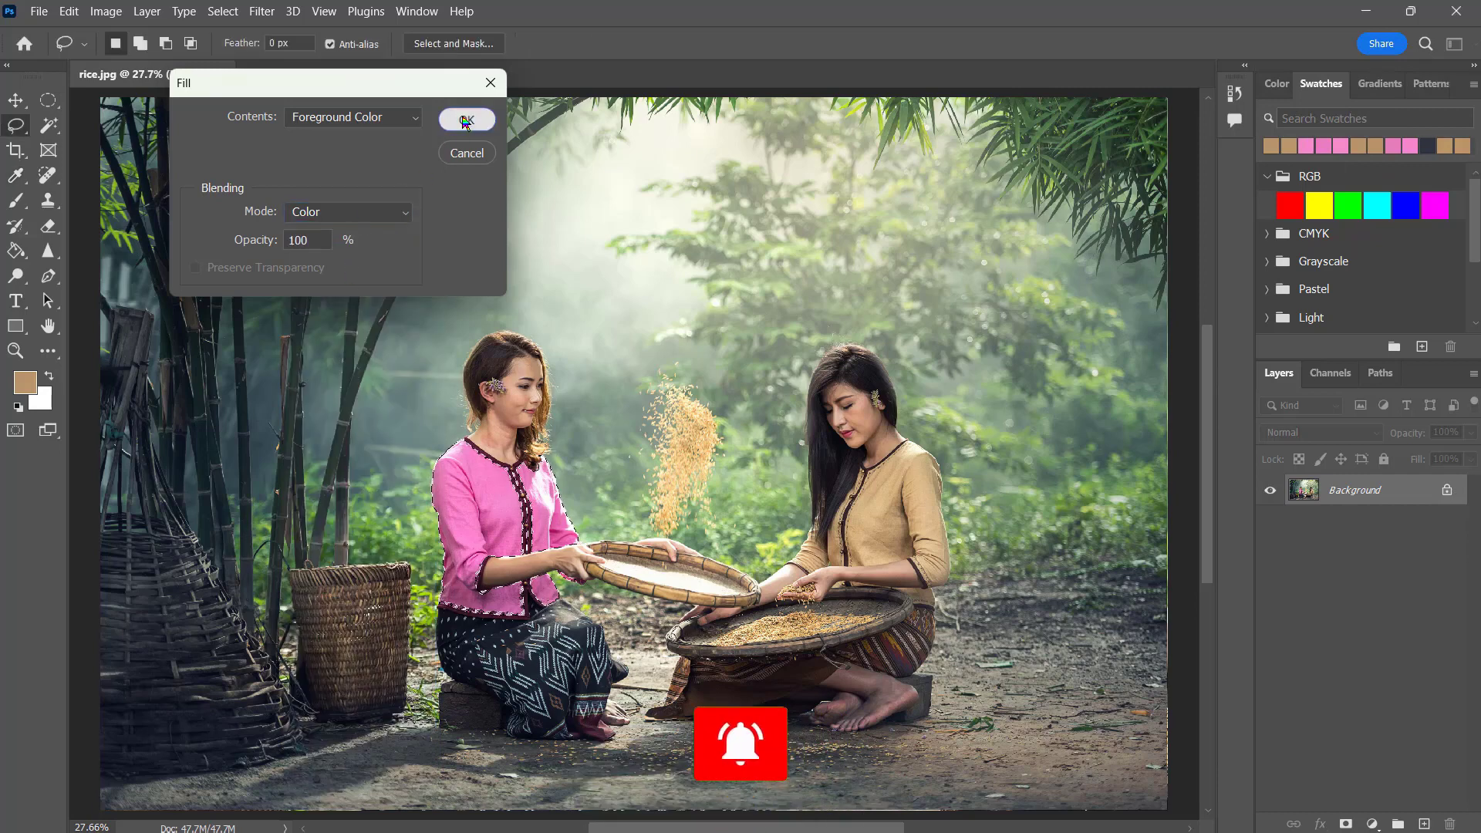
{"action": "left_click", "coordinate": [466, 120]}
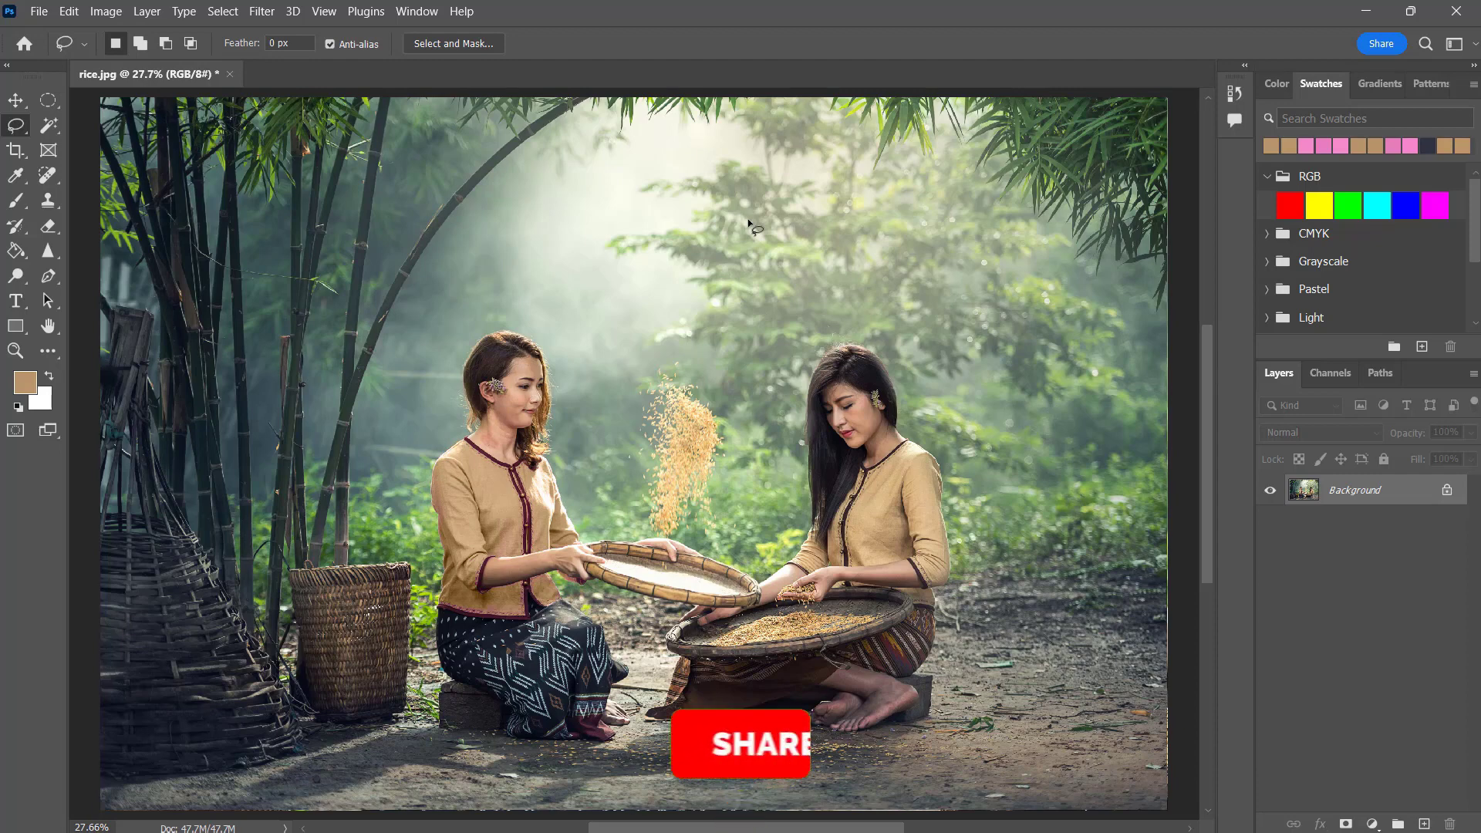
{"action": "left_click", "coordinate": [15, 100]}
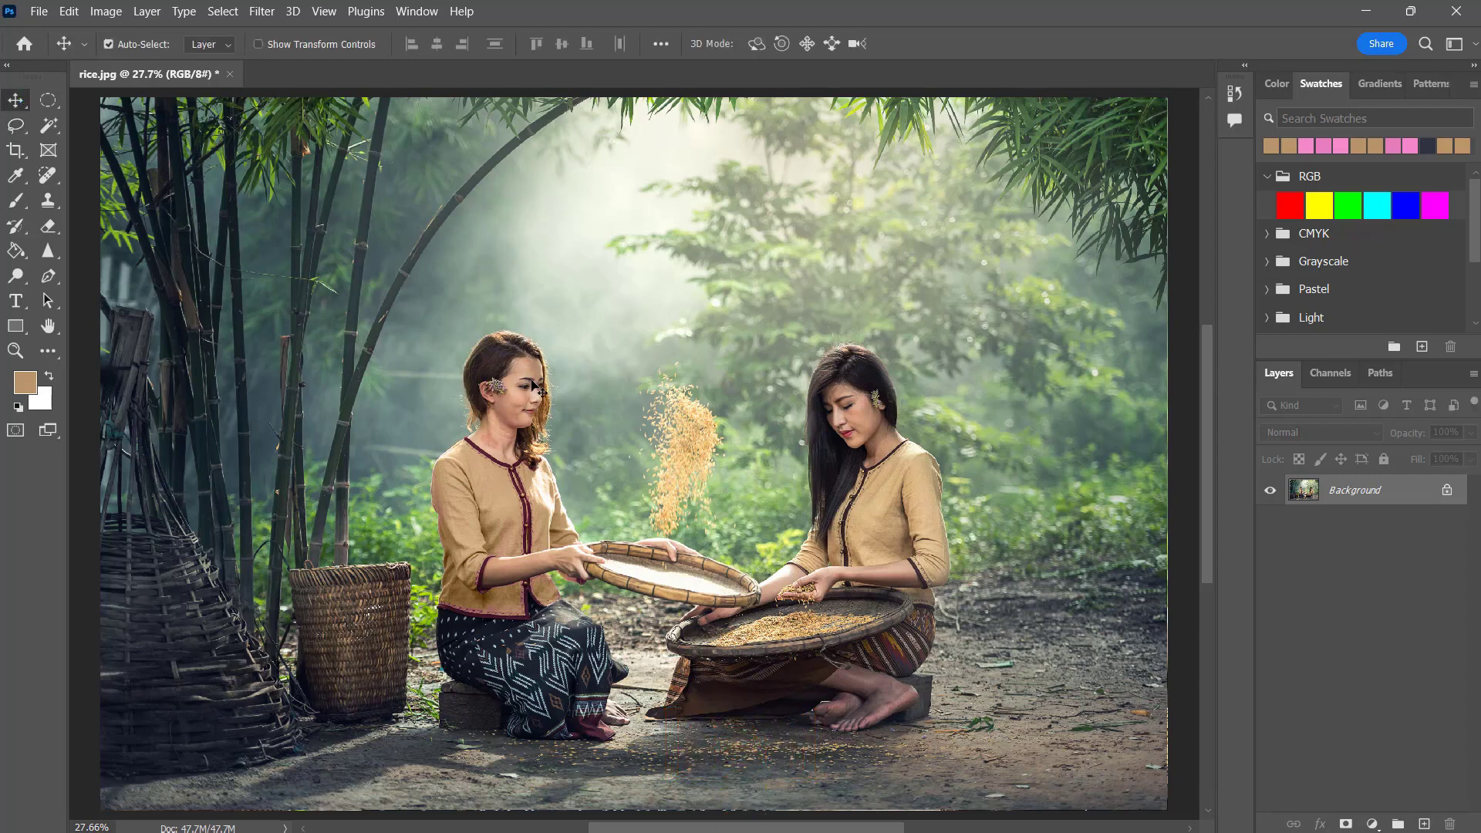